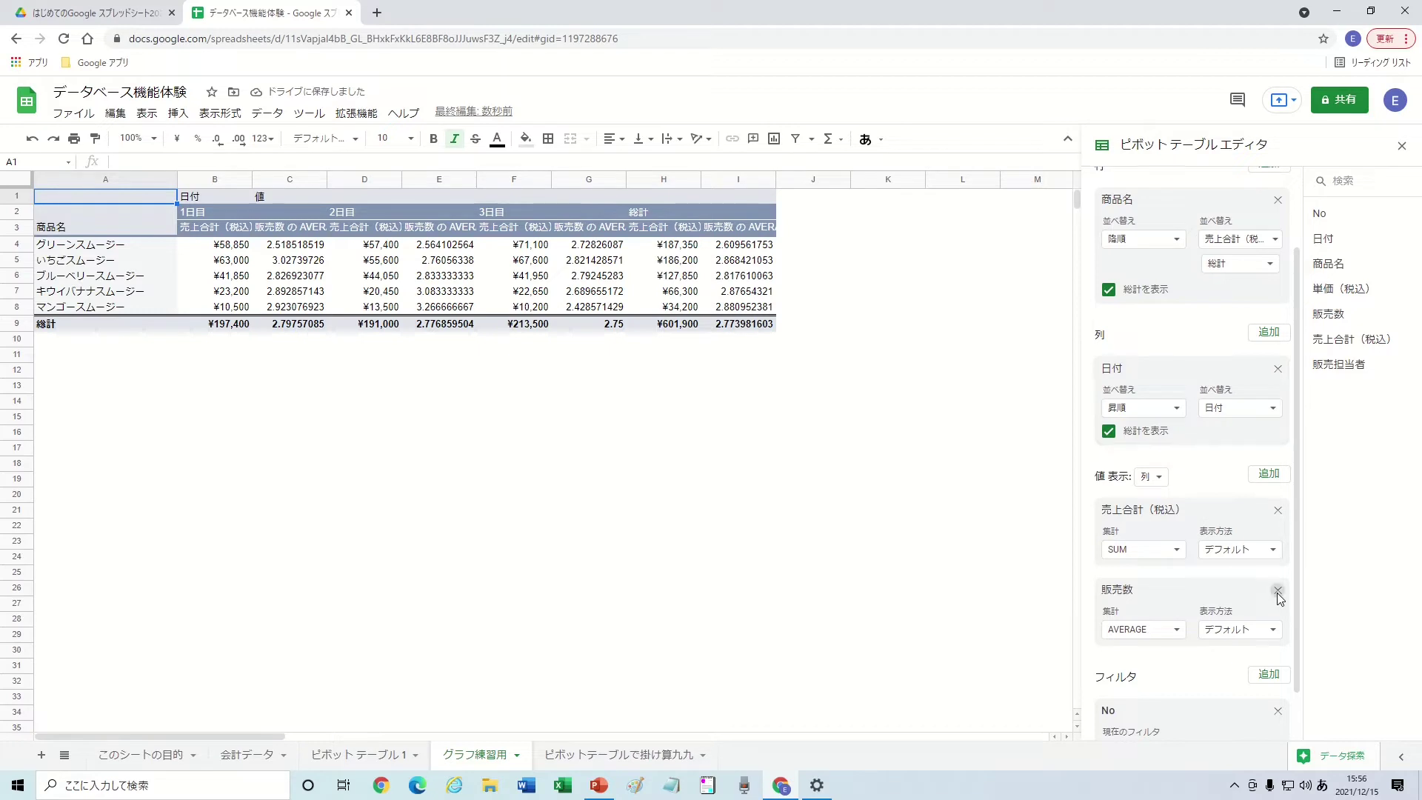
Turn off the grand totals (総計を表示) for both the 商品名 rows and the 日付 columns of the pivot table
left_click(1109, 313)
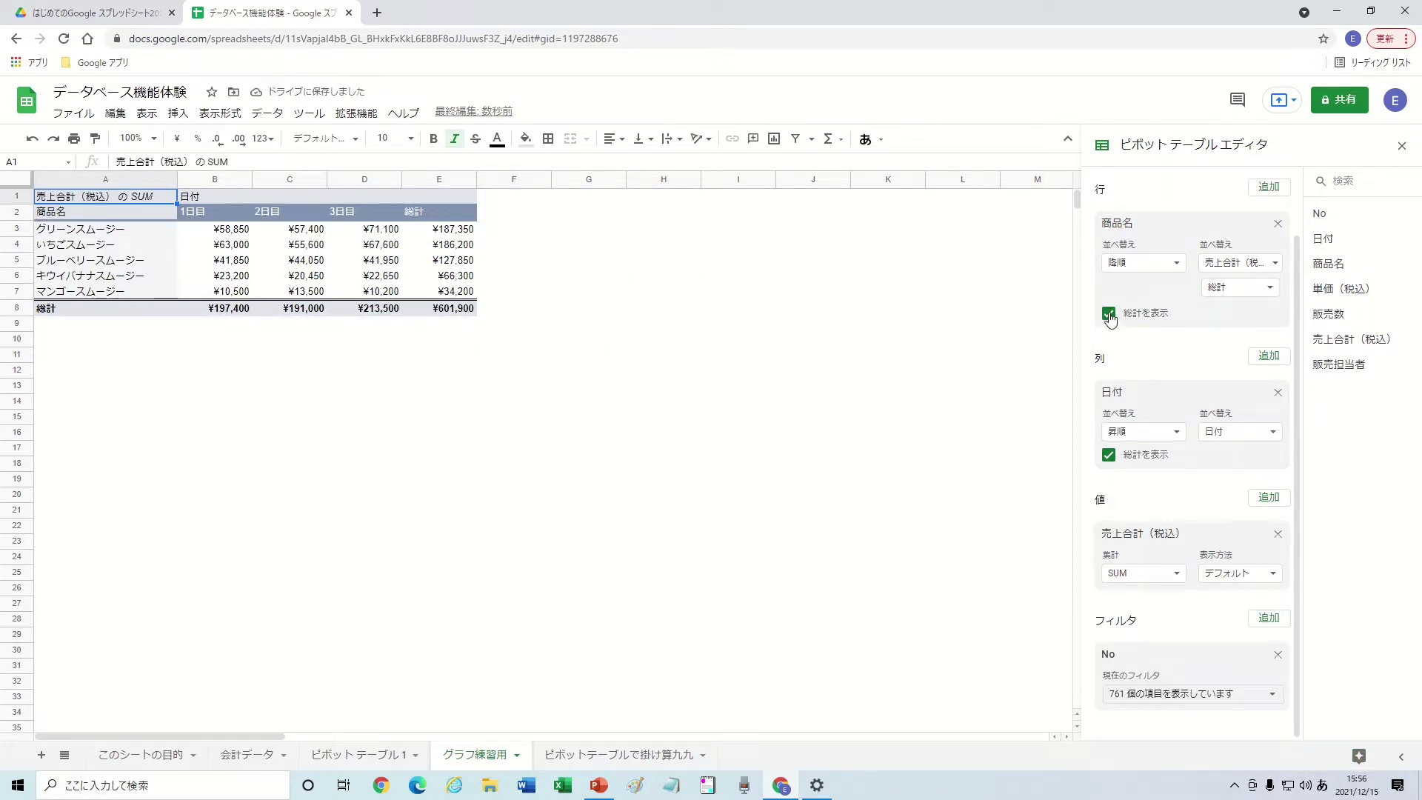
left_click(1109, 455)
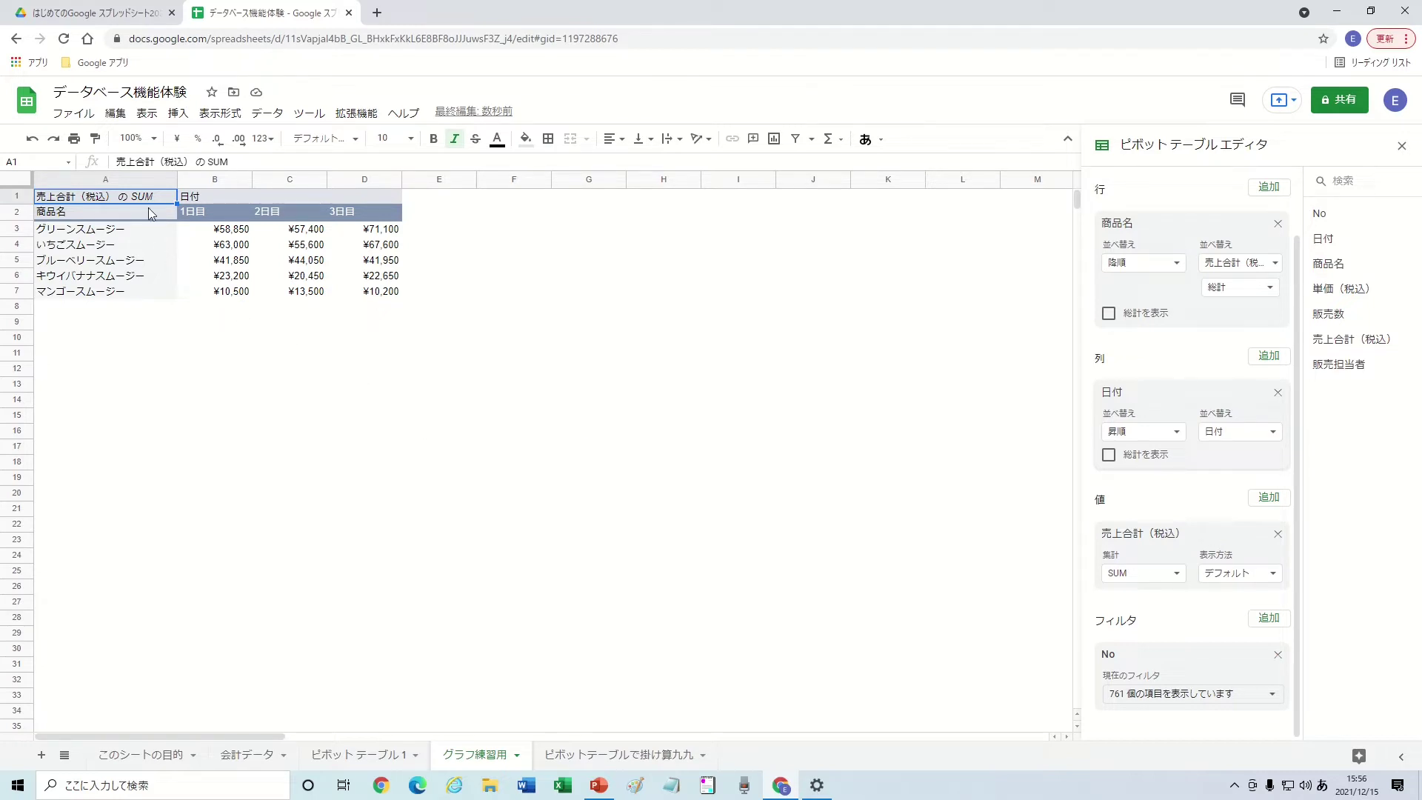
left_click(1402, 146)
Insert a chart based on the pivot table range A2:D7
left_click_drag(139, 210, 355, 297)
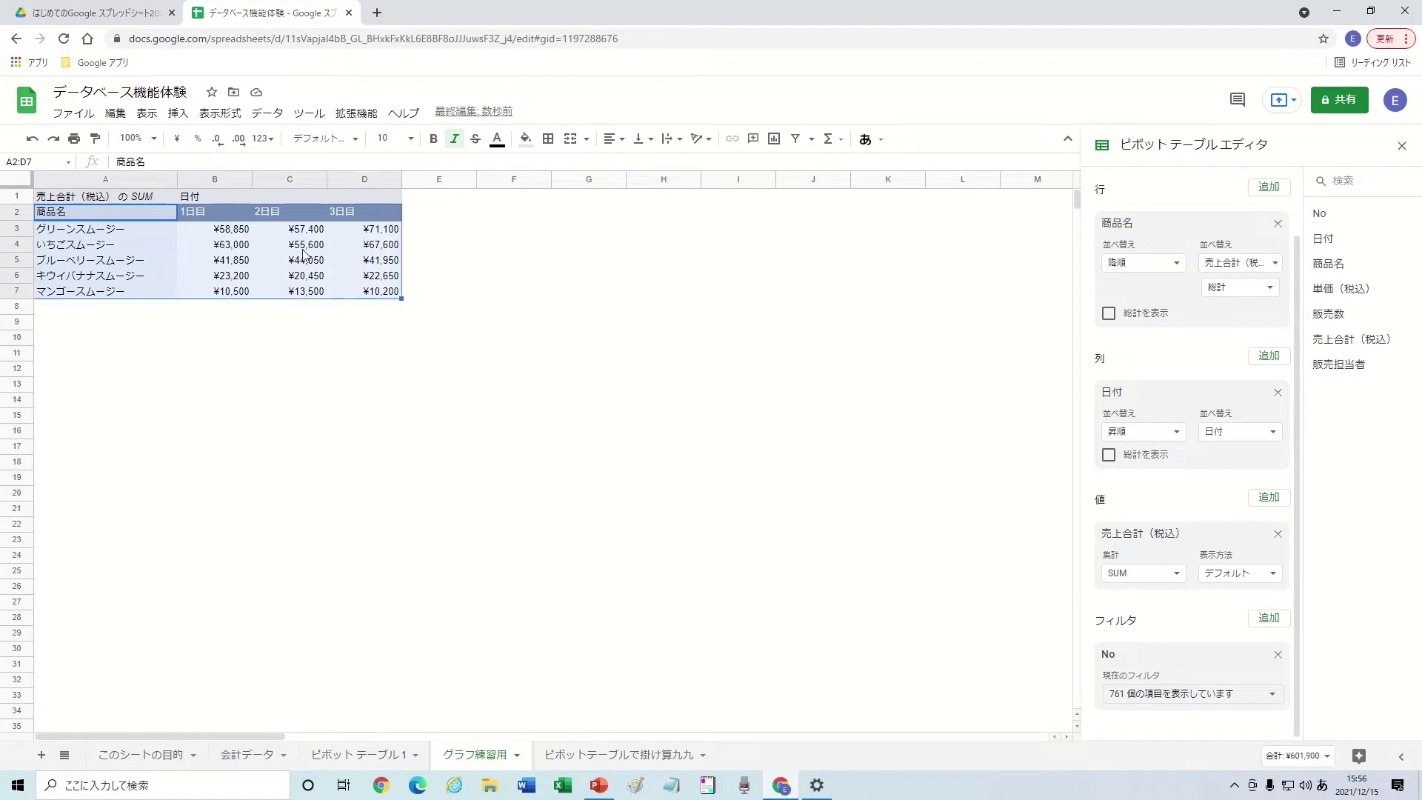
left_click(178, 112)
left_click(245, 249)
Move the chart directly below the pivot table, starting in column A, and enlarge it slightly
left_click(568, 337)
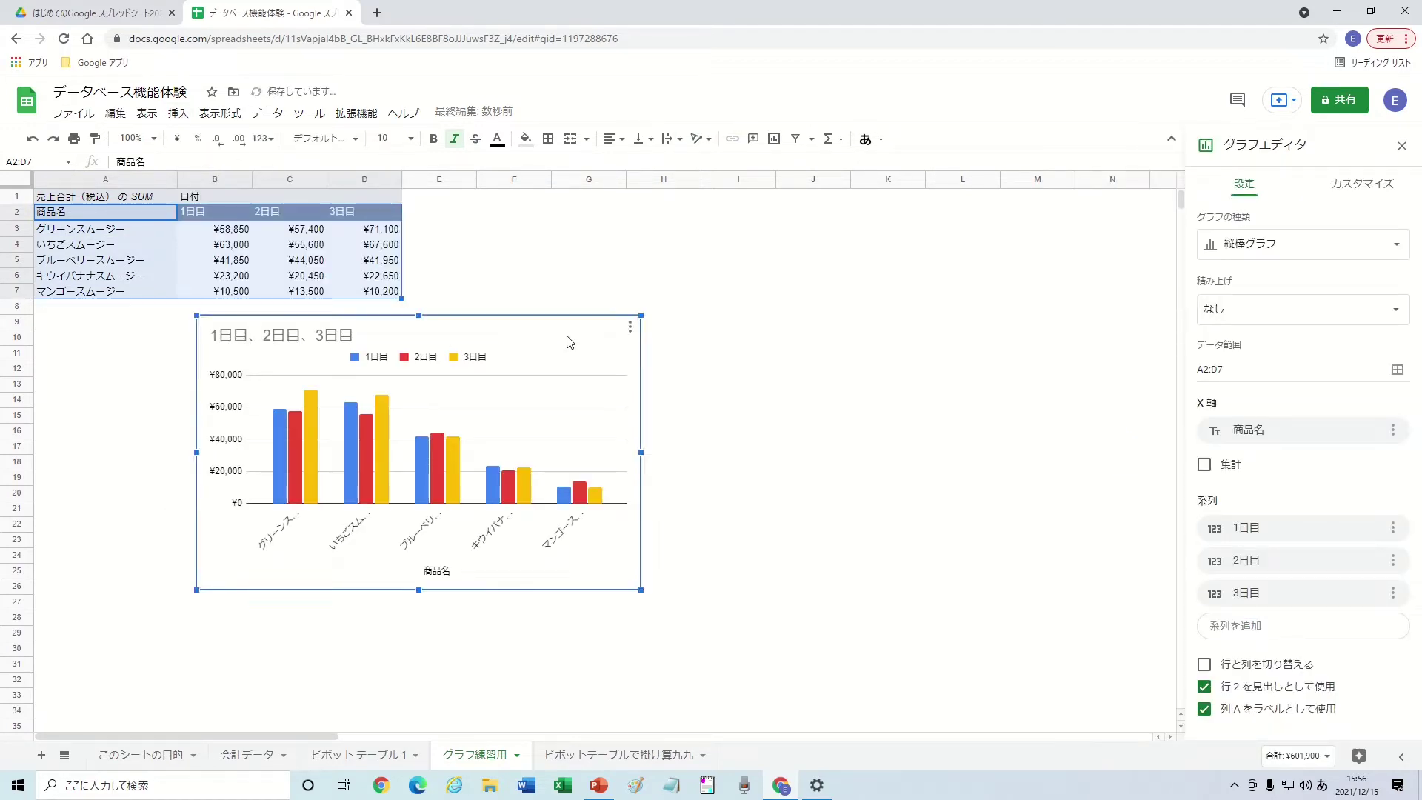
left_click_drag(642, 316, 513, 329)
left_click(637, 304)
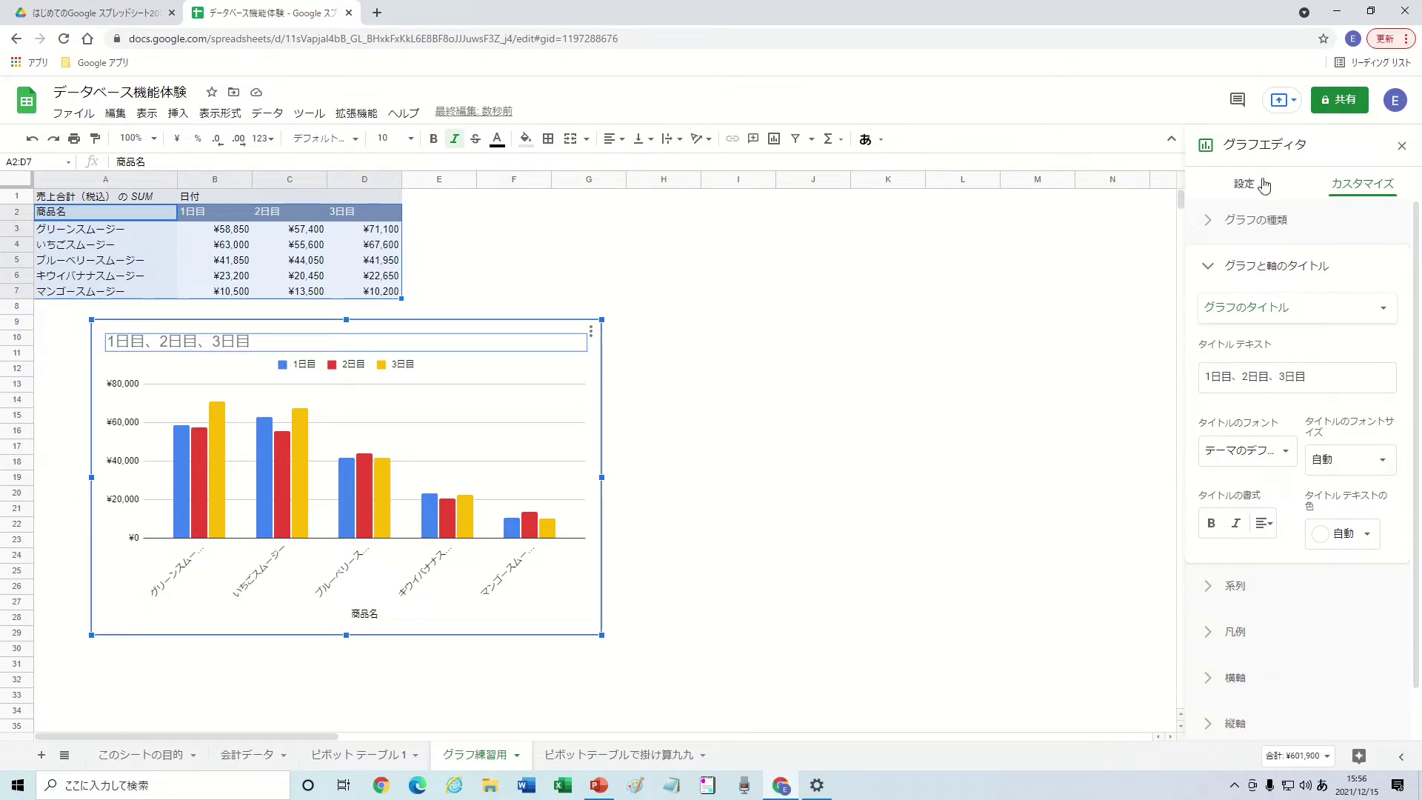
Try the 100% stacked column type (100% 積み上げ縦棒グラフ) on the chart and switch back to the plain column chart (縦棒グラフ)
left_click(1212, 220)
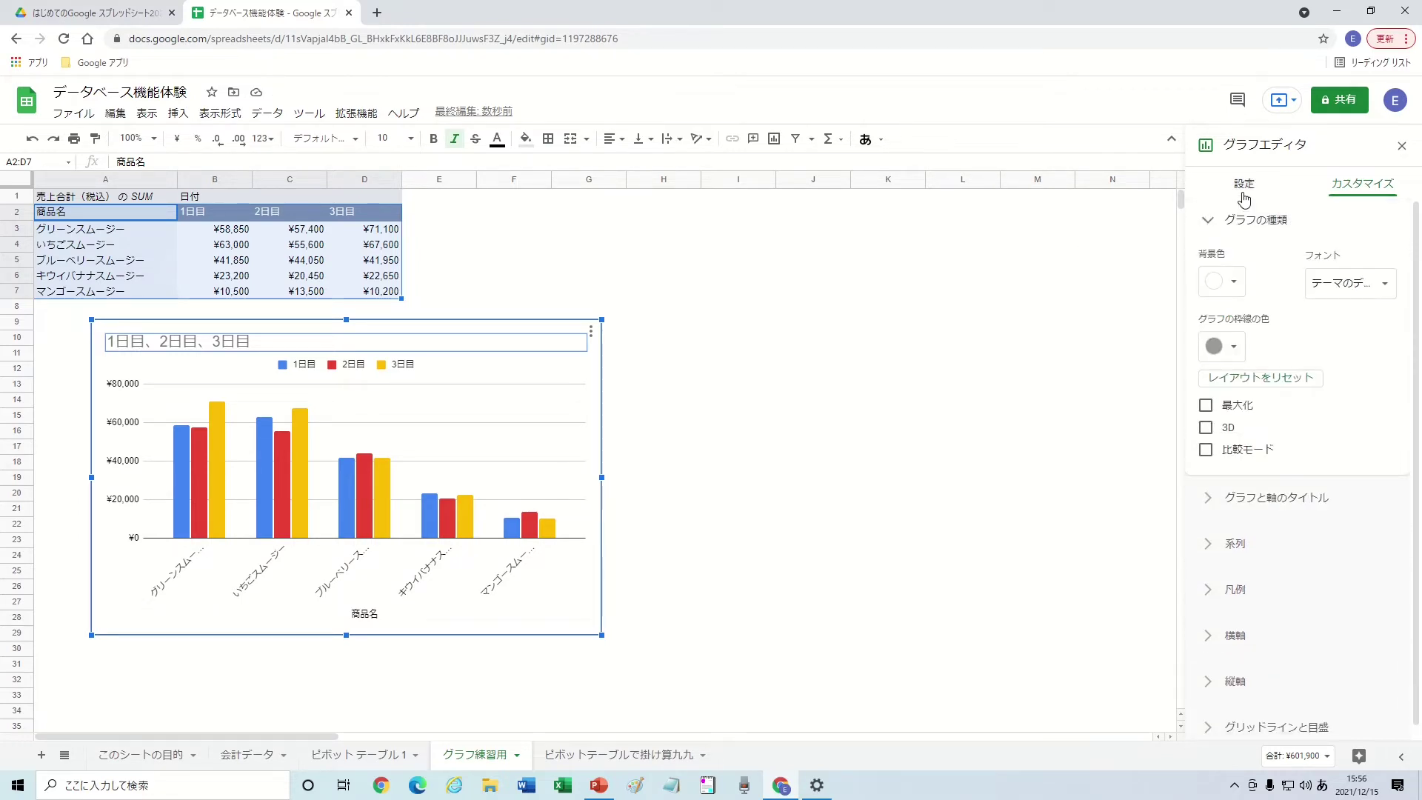
left_click(1243, 194)
left_click(1259, 244)
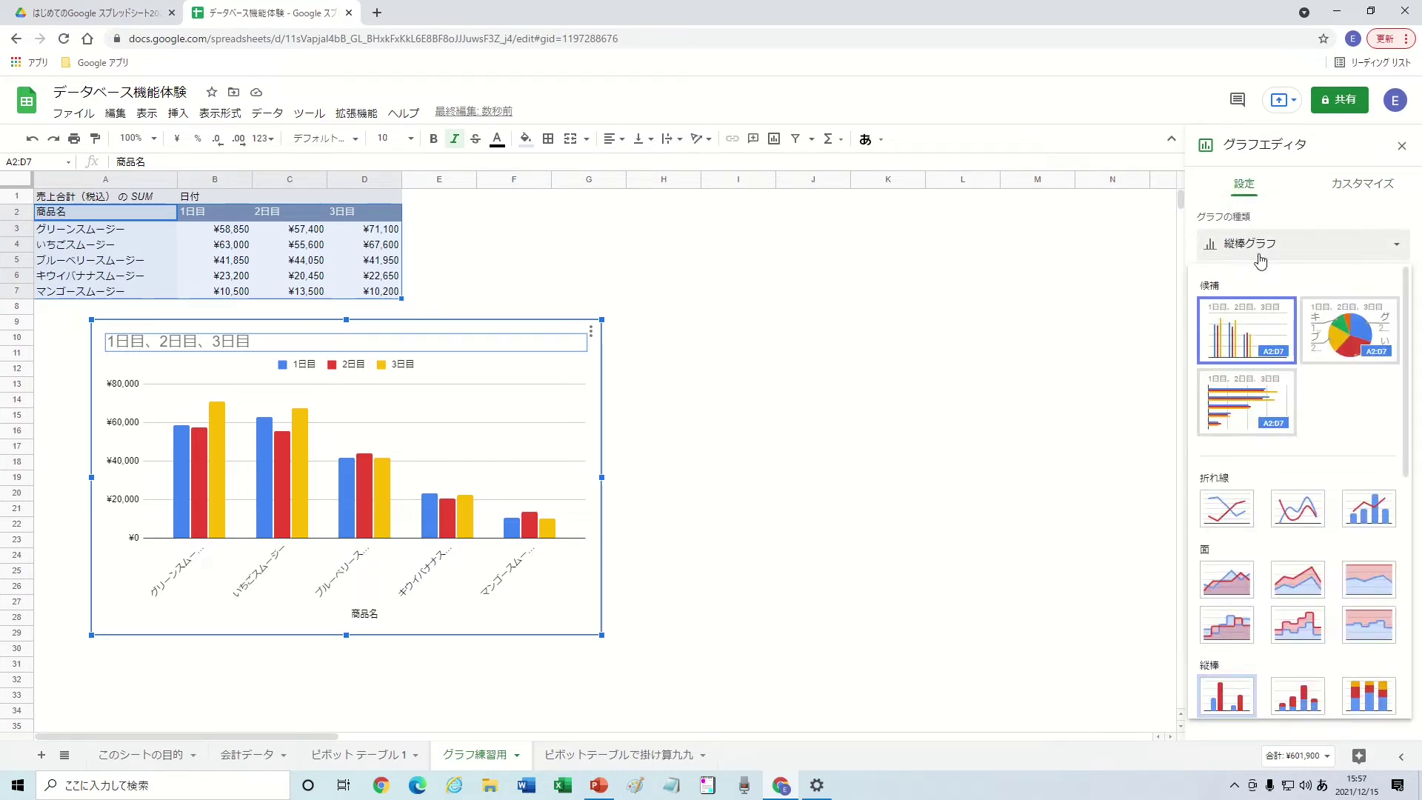
scroll(1303, 408, "down", 8)
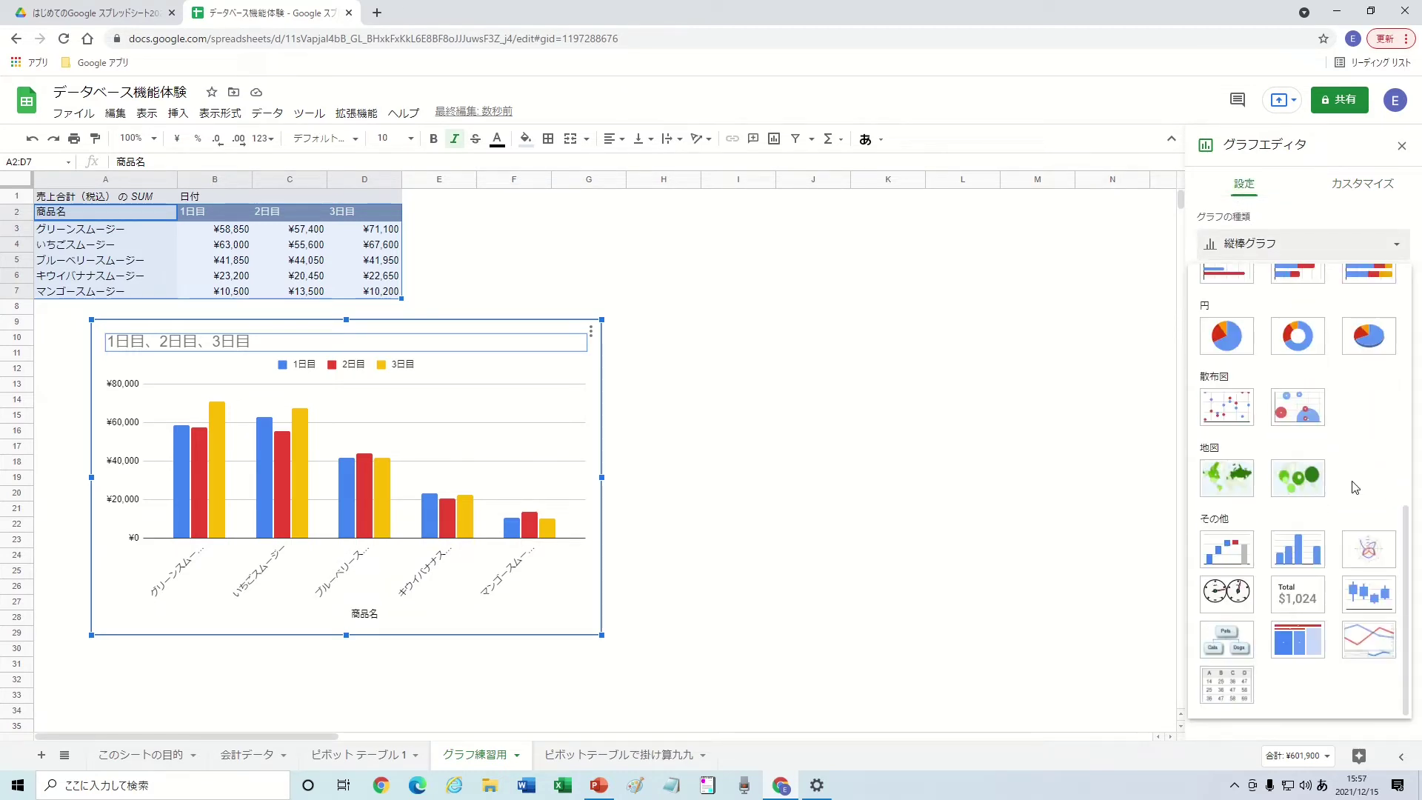
scroll(1352, 486, "up", 8)
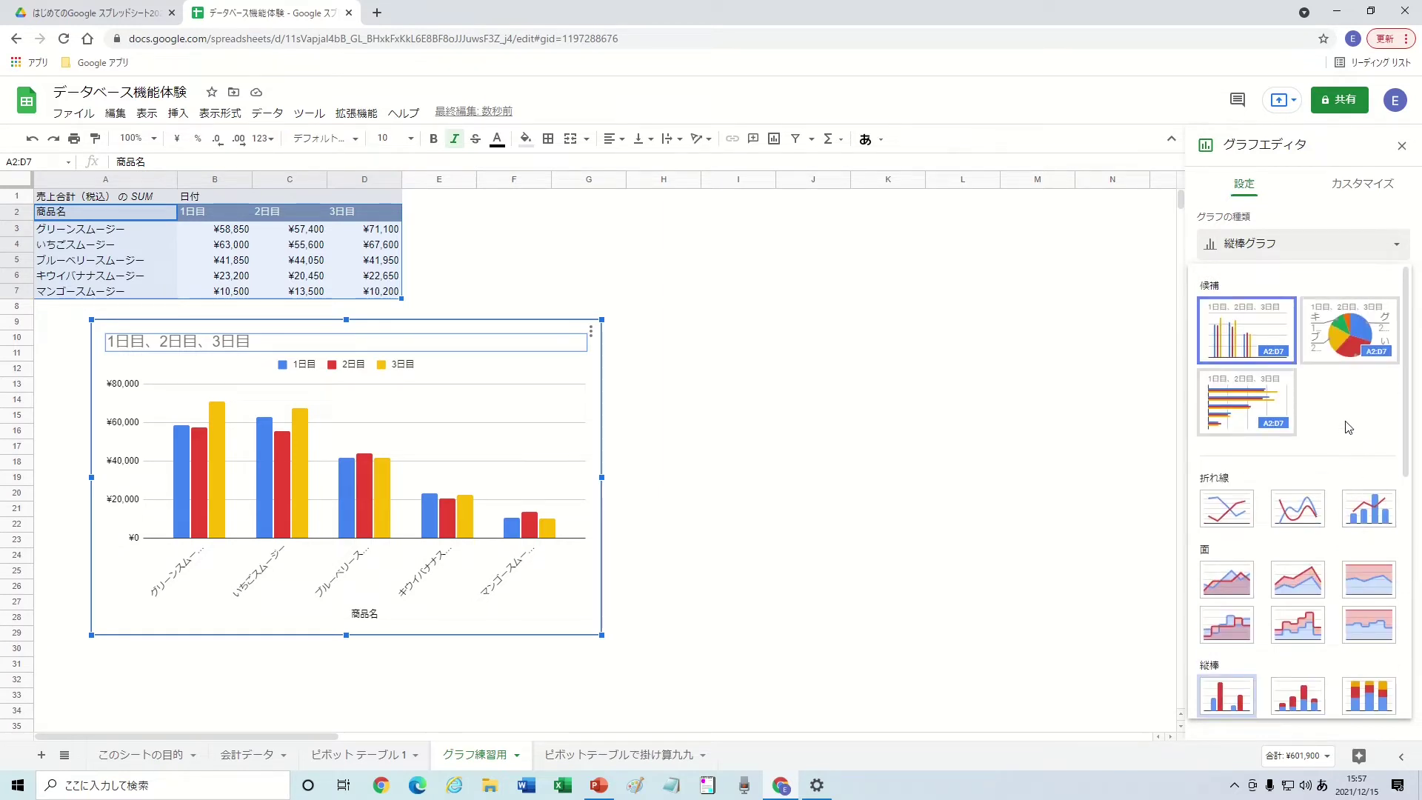
left_click_drag(1395, 419, 1401, 511)
left_click(1371, 498)
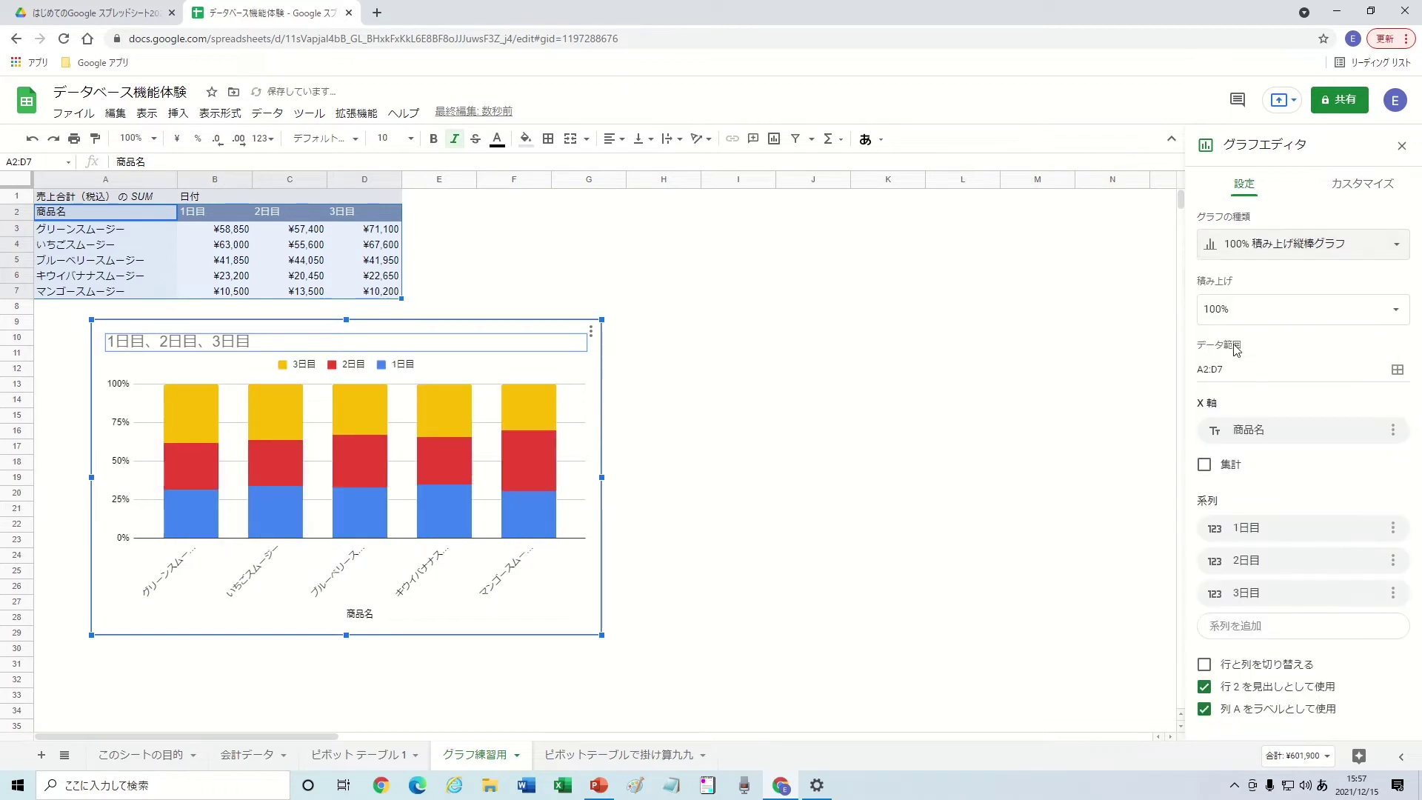
left_click(1257, 243)
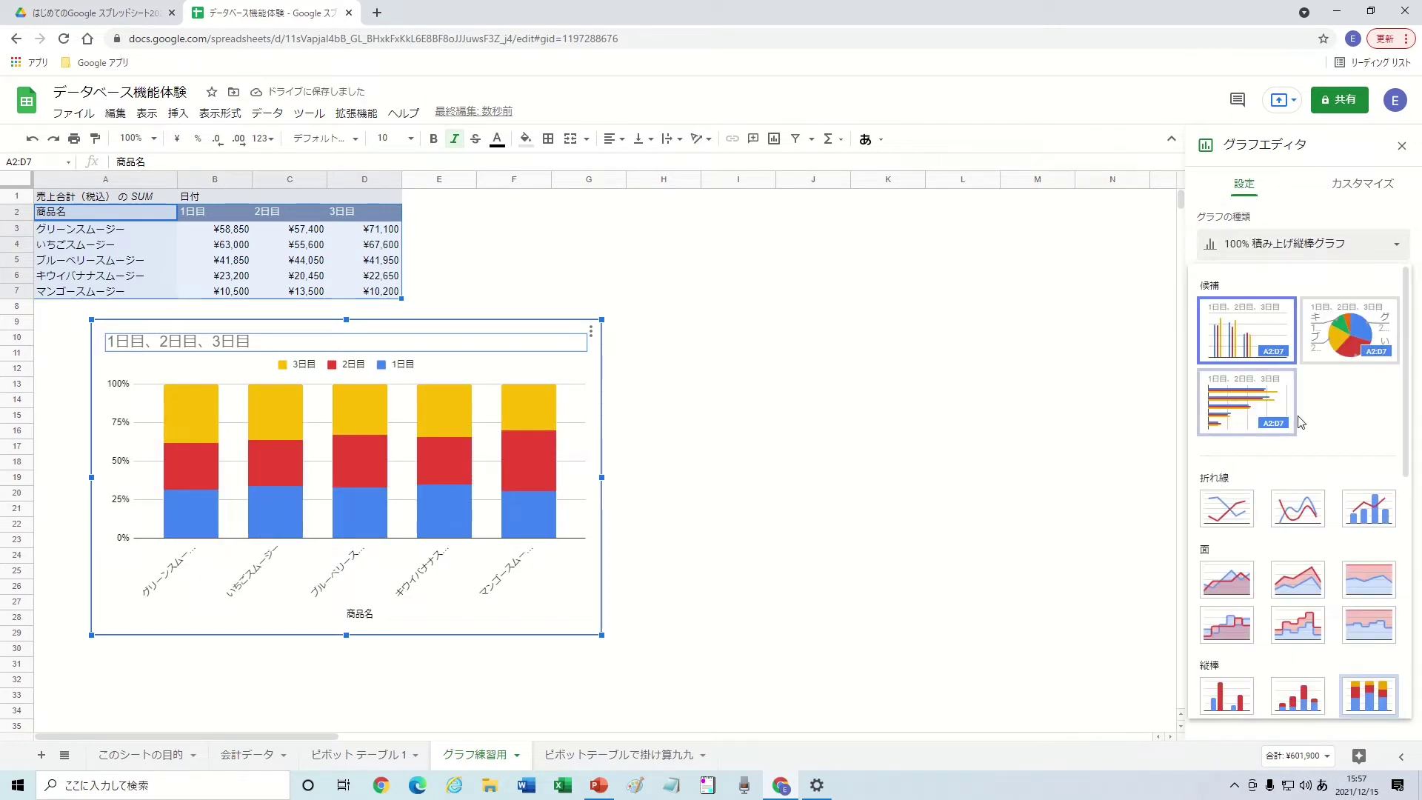
left_click(1251, 354)
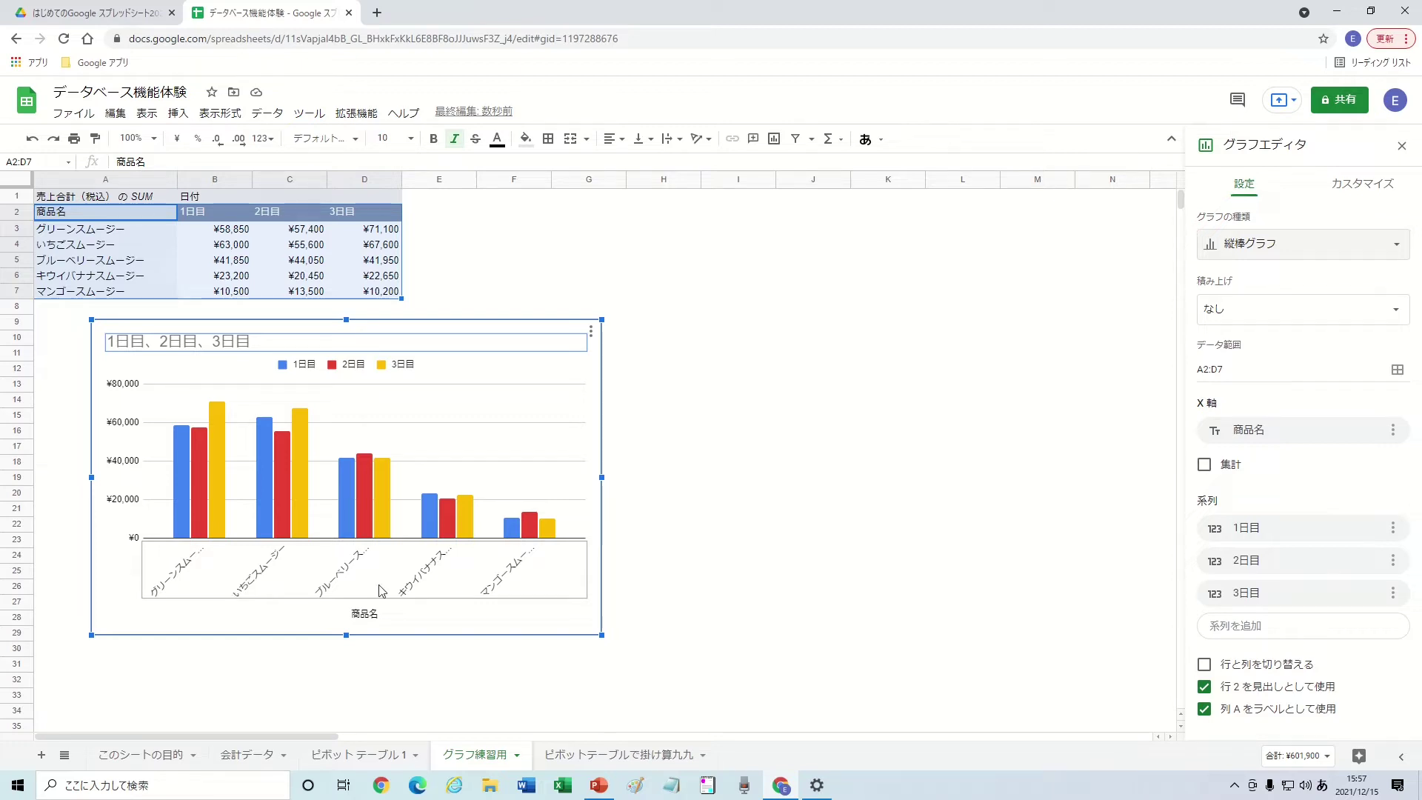
Switch the chart's rows and columns (行と列を切り替える) so the days form the axis and the products form the series
left_click(1205, 668)
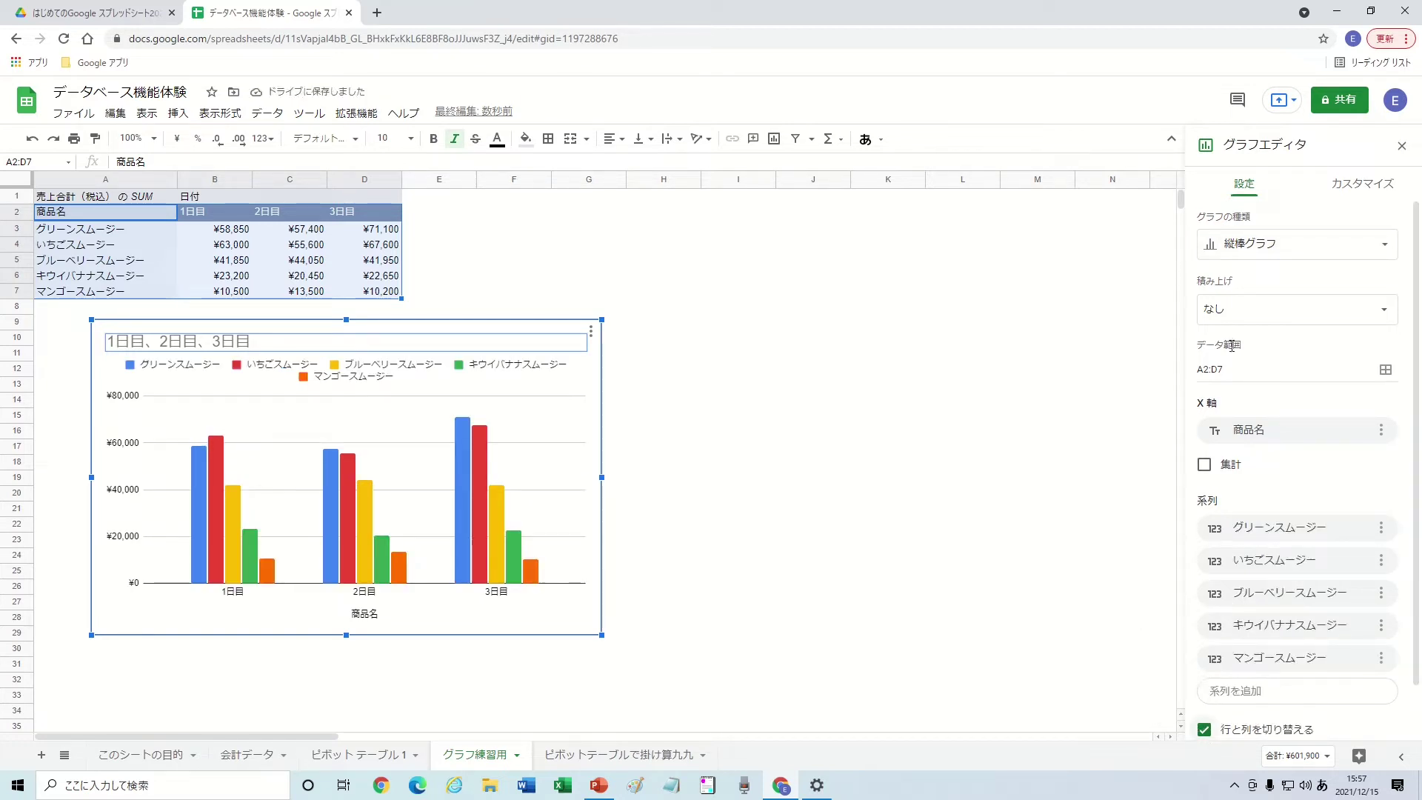
left_click(1250, 195)
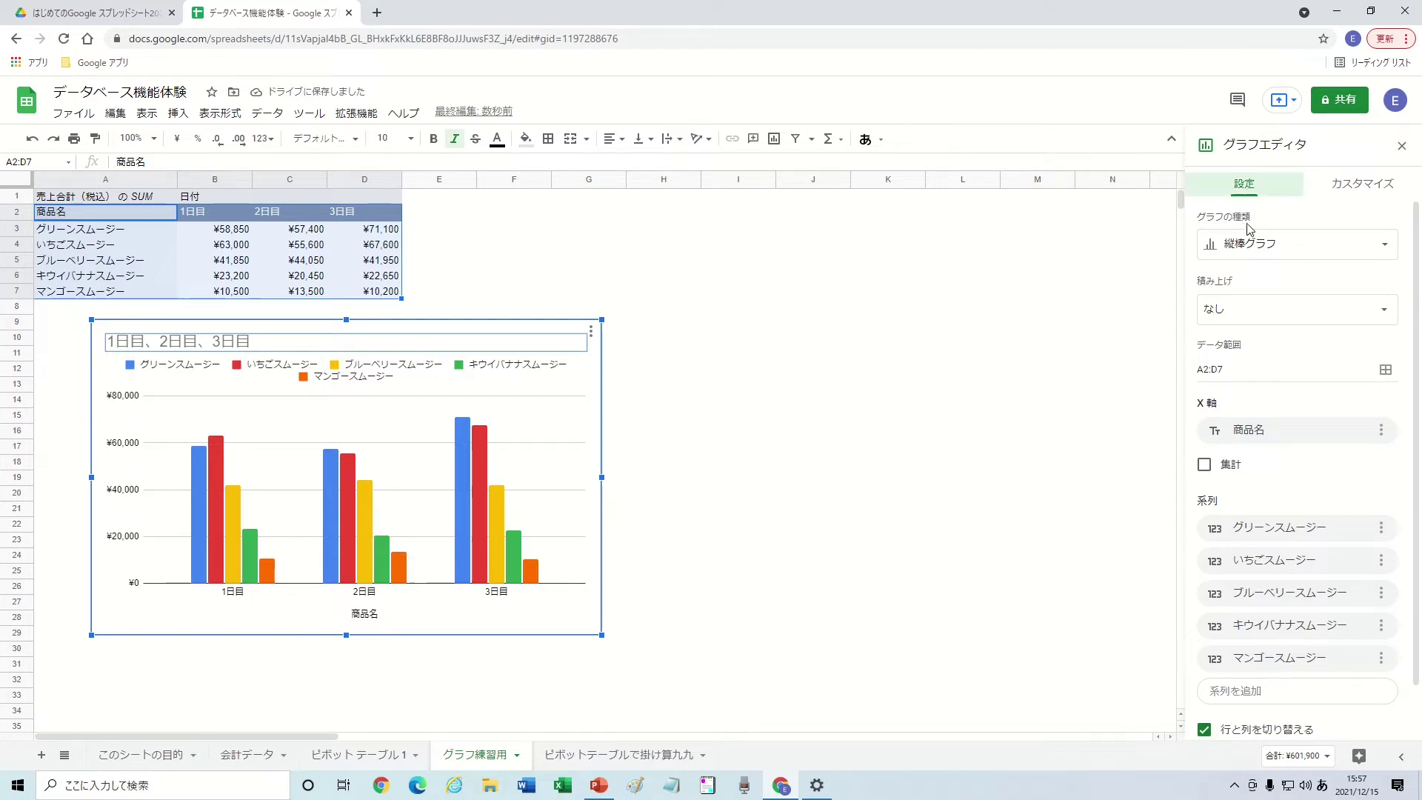
scroll(1256, 679, "down", 1)
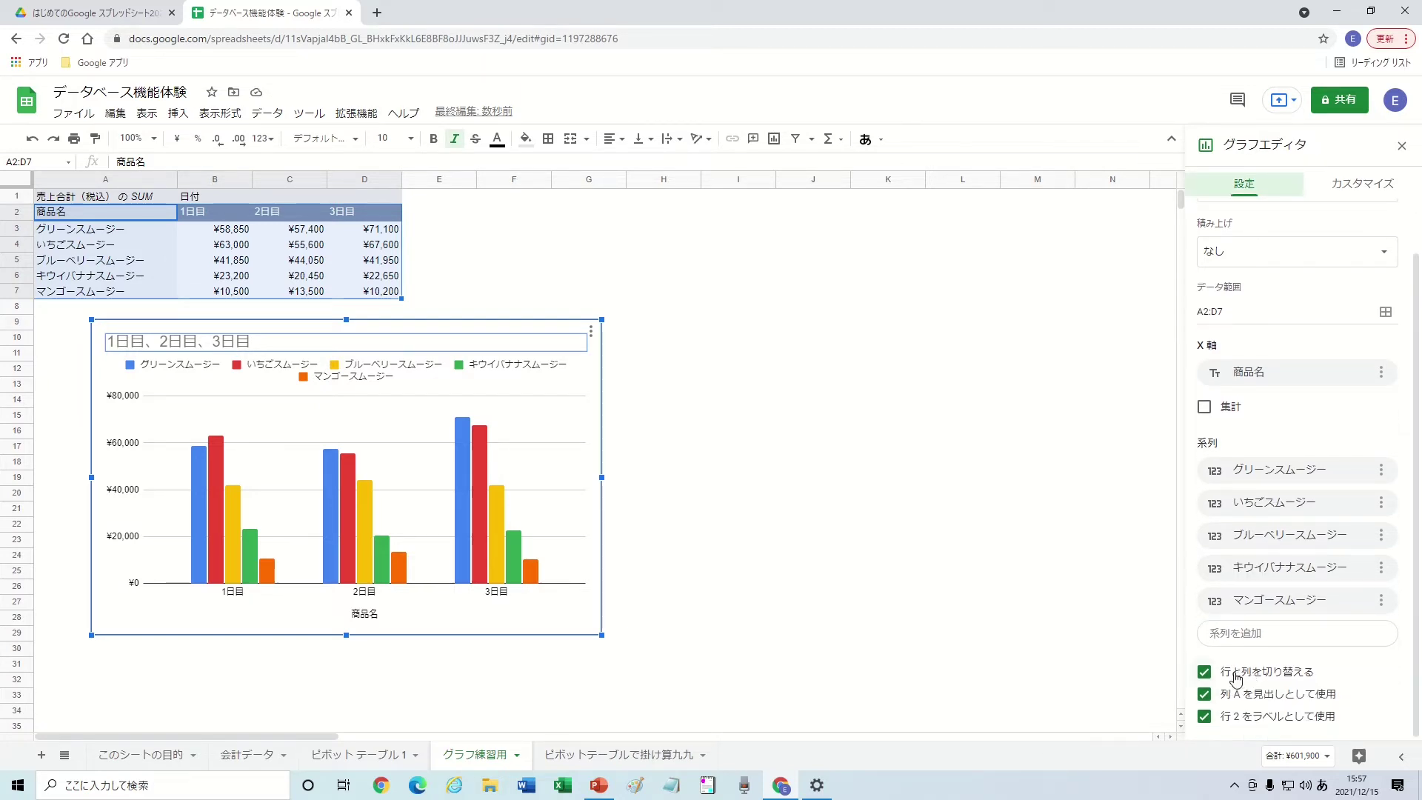
left_click(1205, 673)
Change the chart title to "日別 / 商品別売上比較"
left_click(1391, 185)
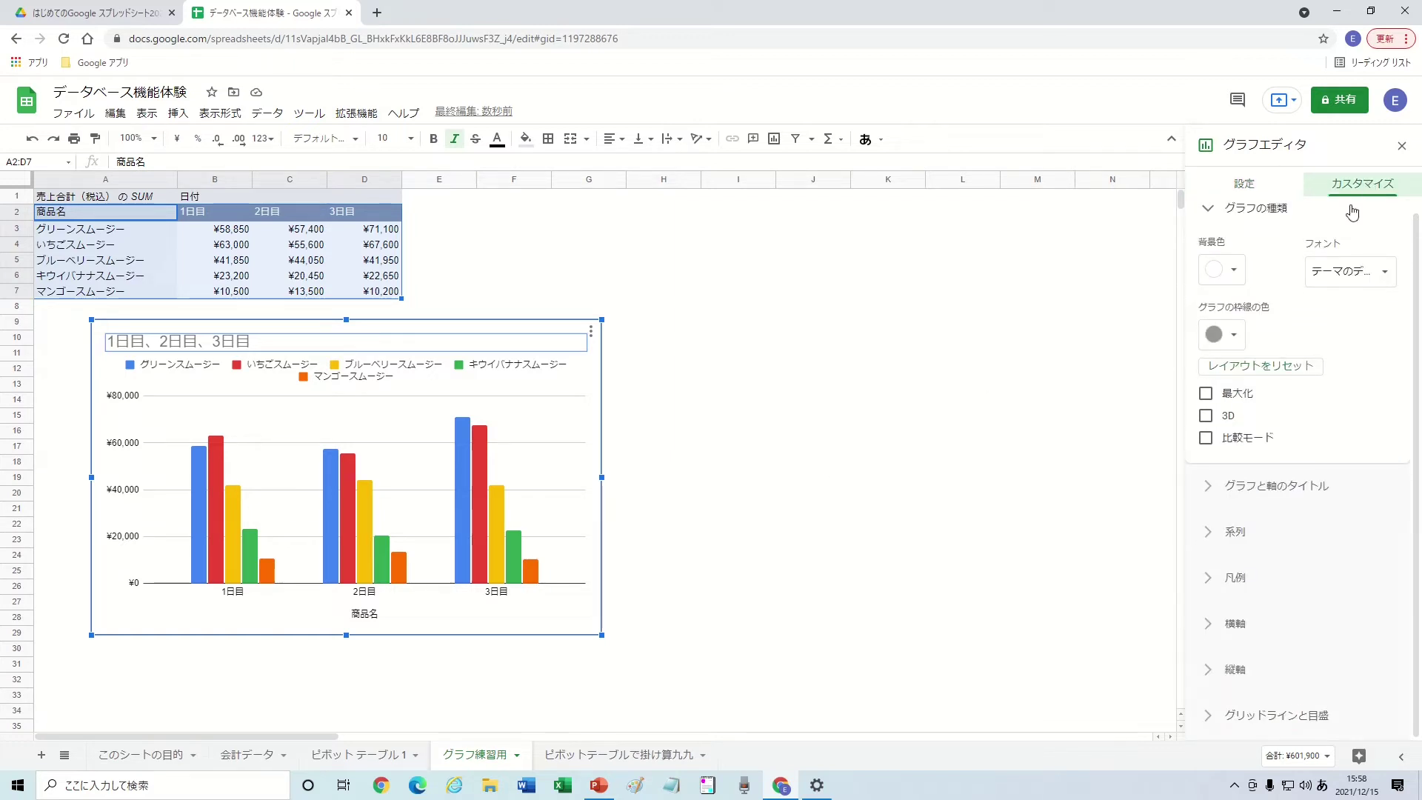
scroll(1345, 215, "up", 1)
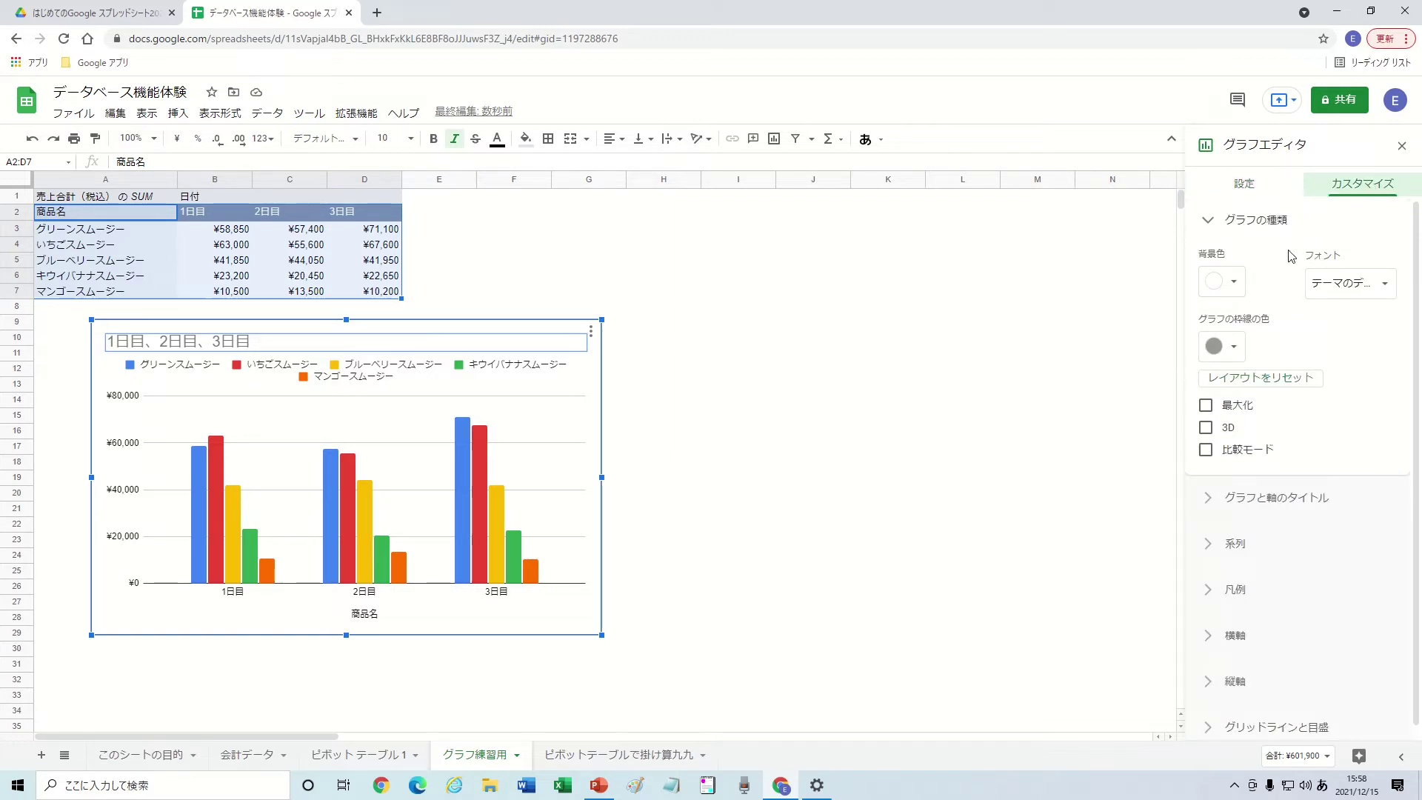
left_click(1289, 222)
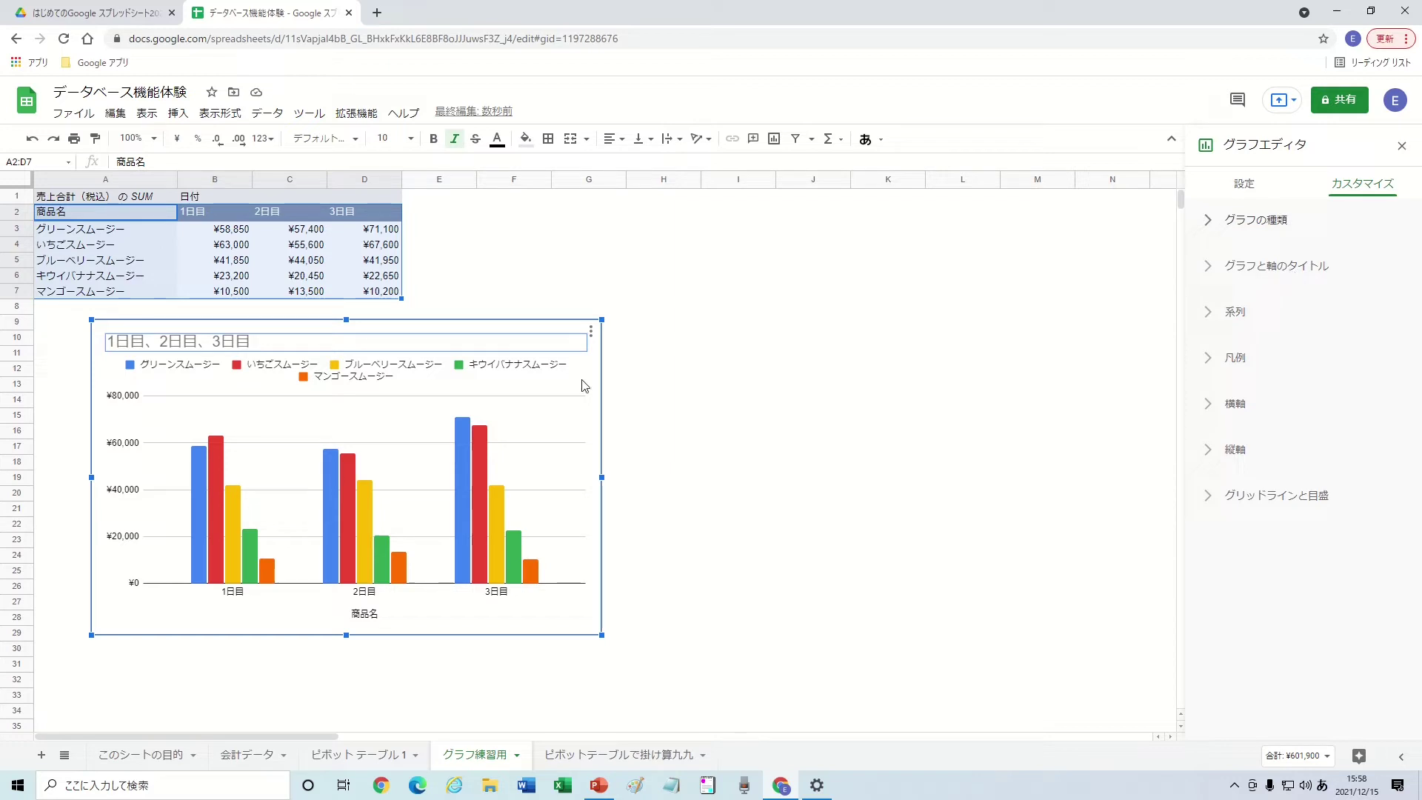
left_click(257, 346)
left_click(252, 345)
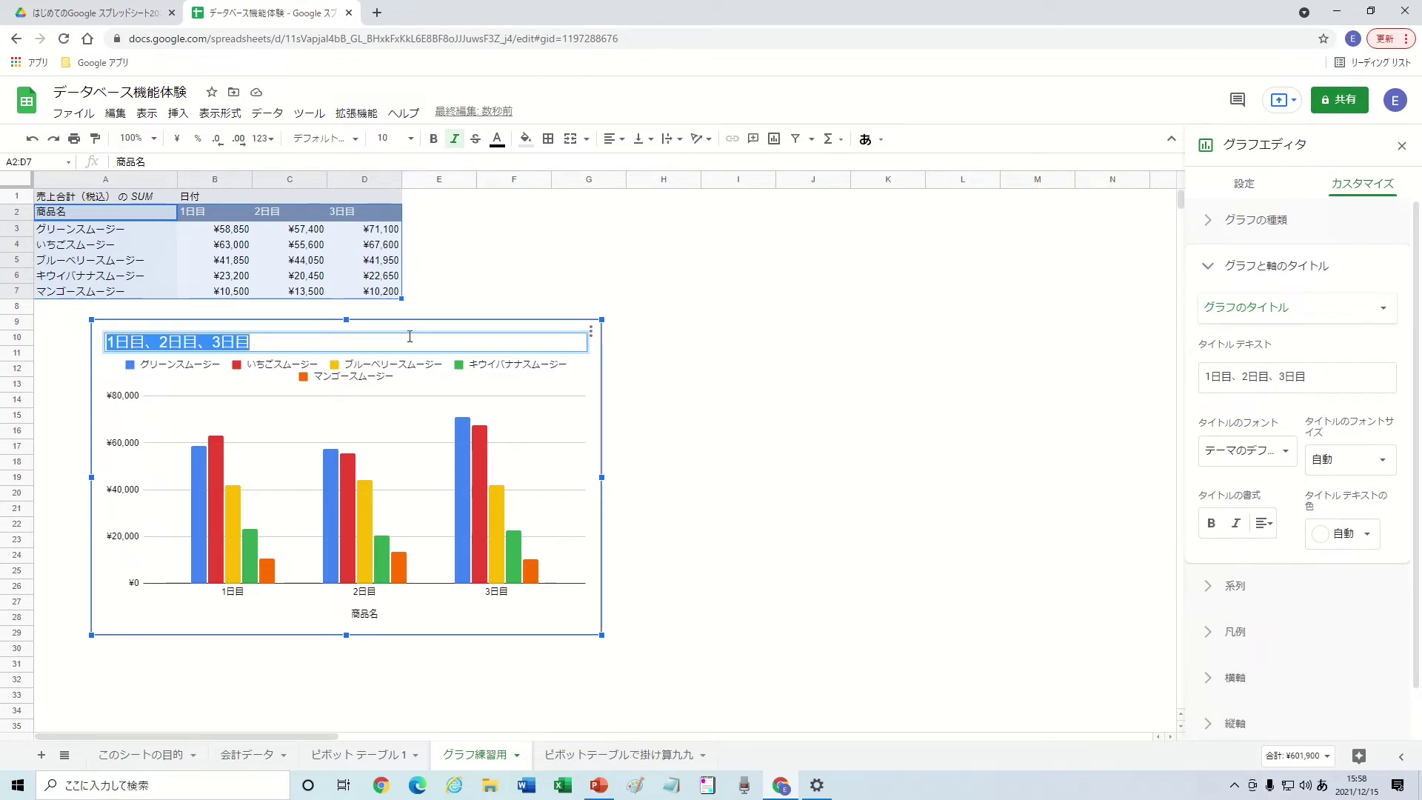
left_click(271, 343)
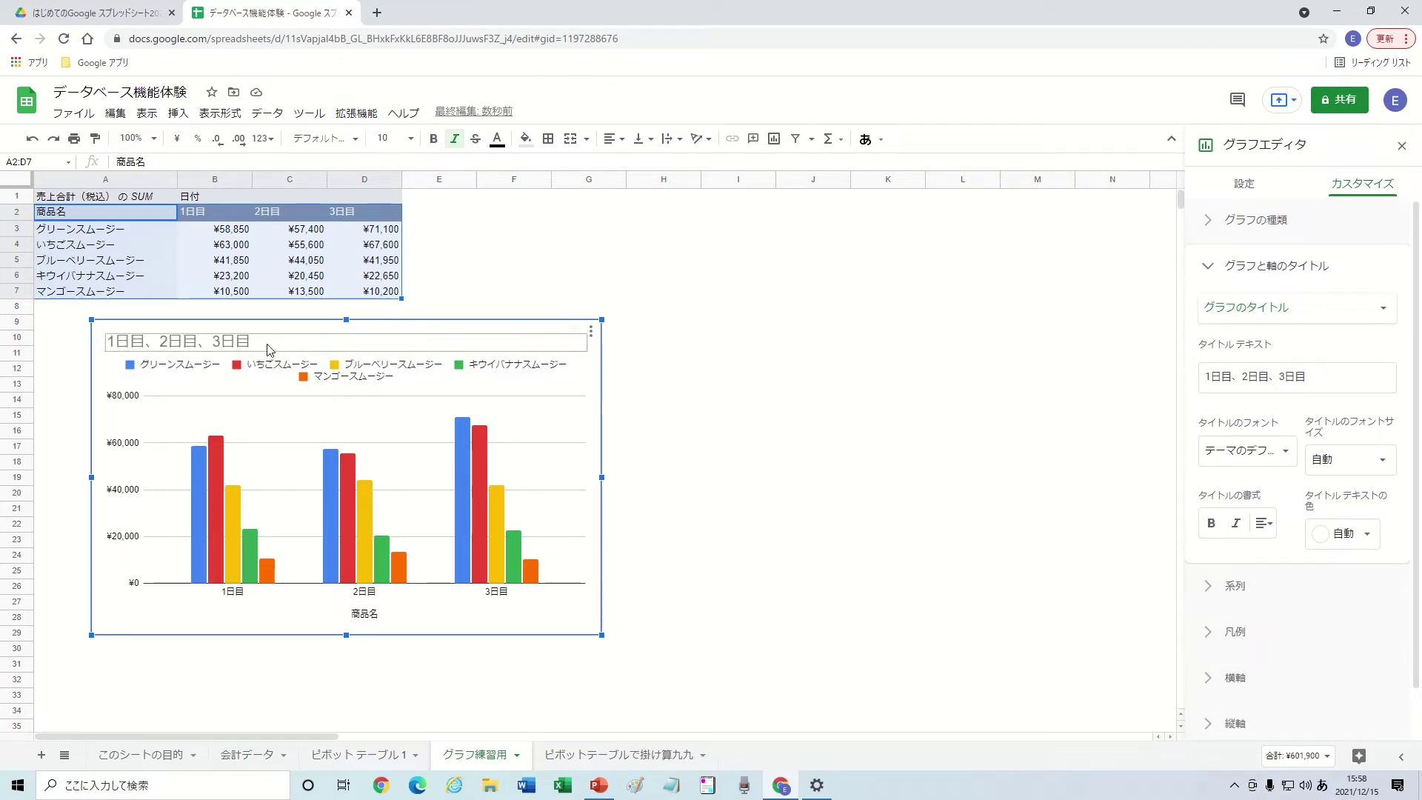
left_click(268, 344)
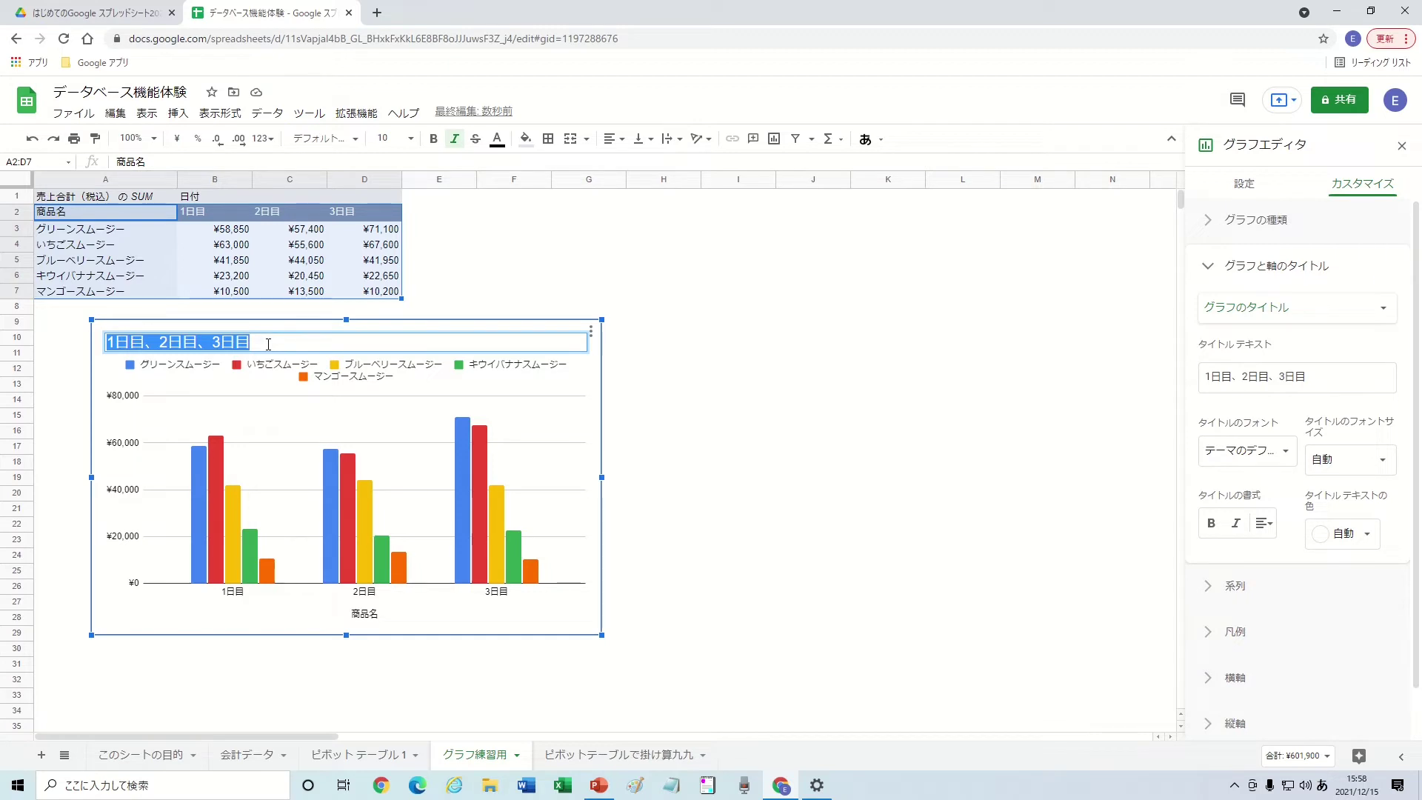
type("日別")
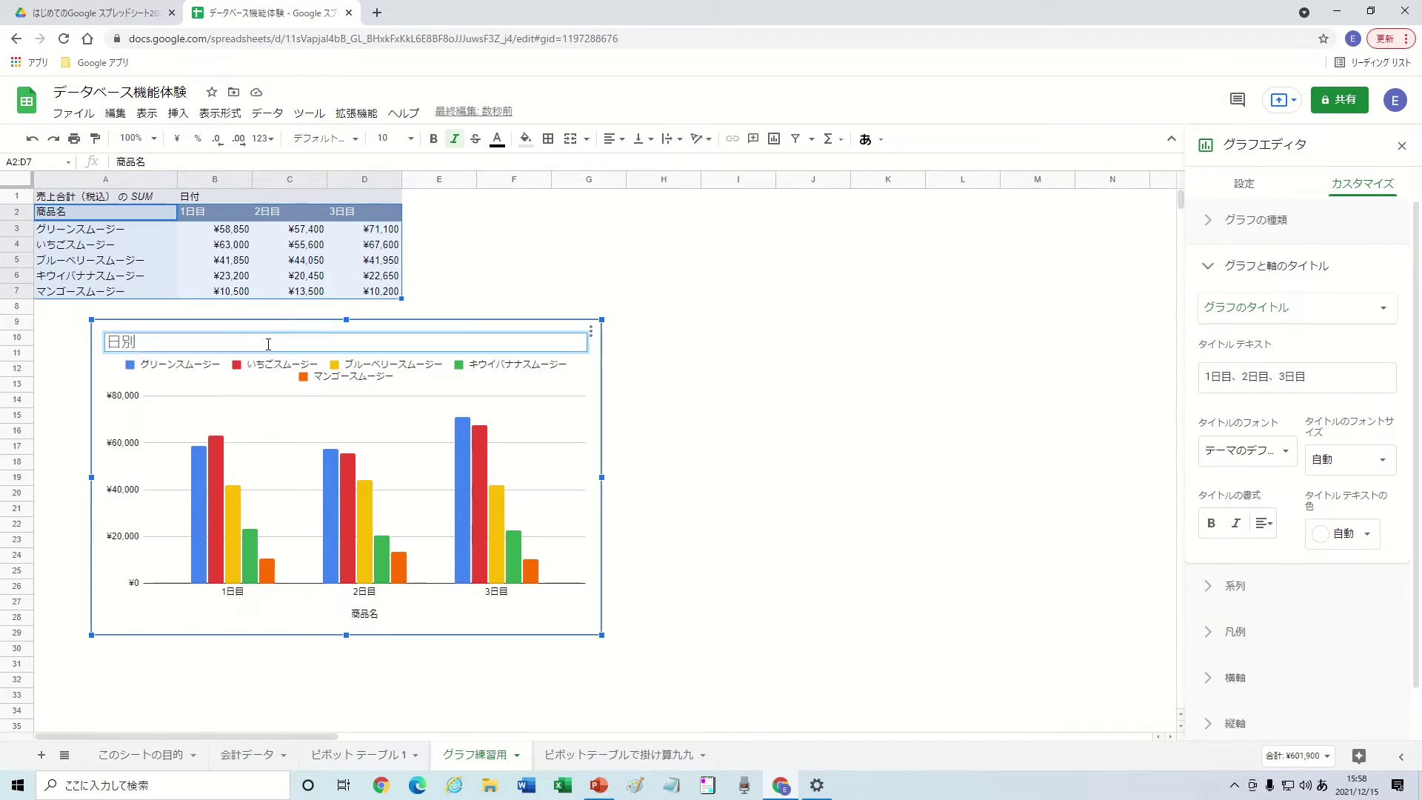
type(" / ")
type("商品別")
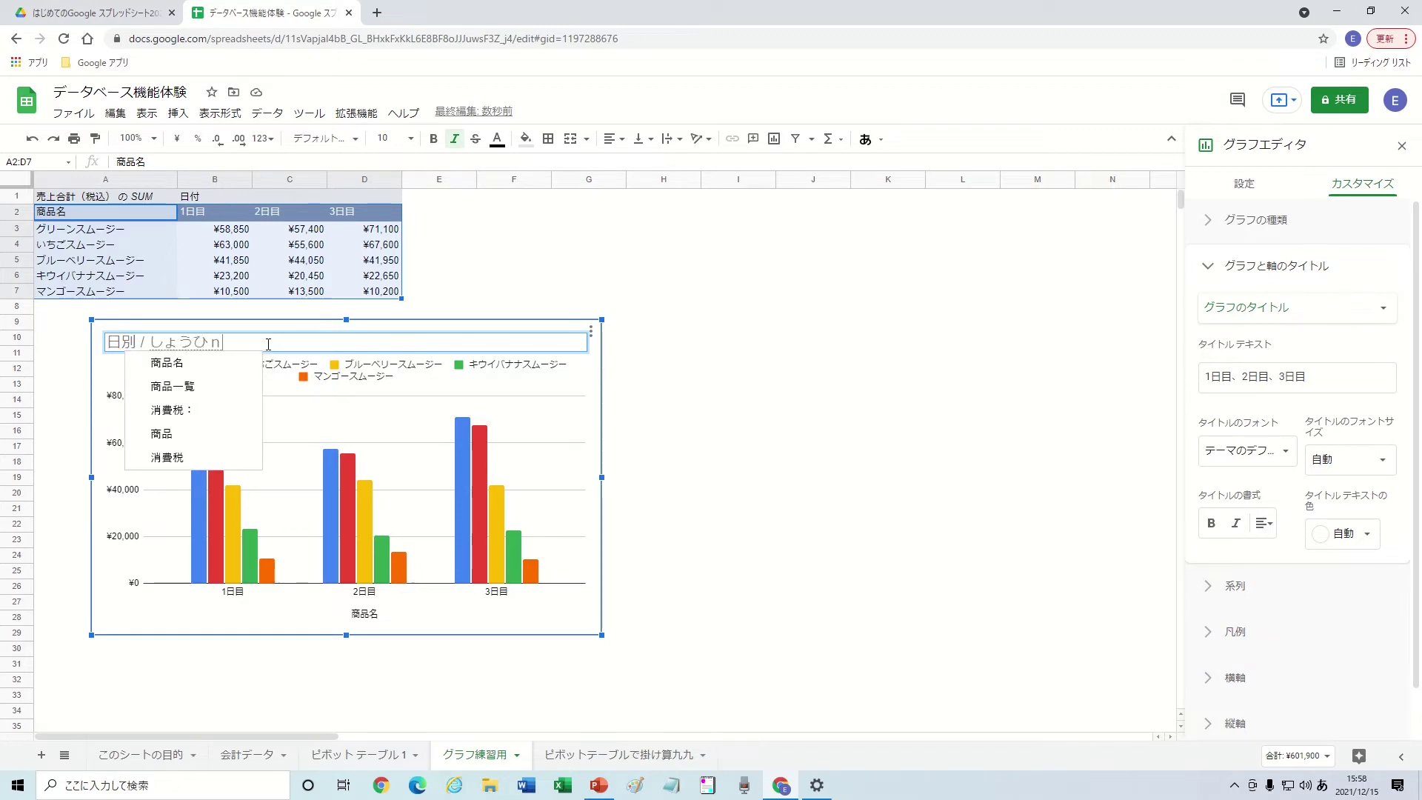
type("売り上げ比較")
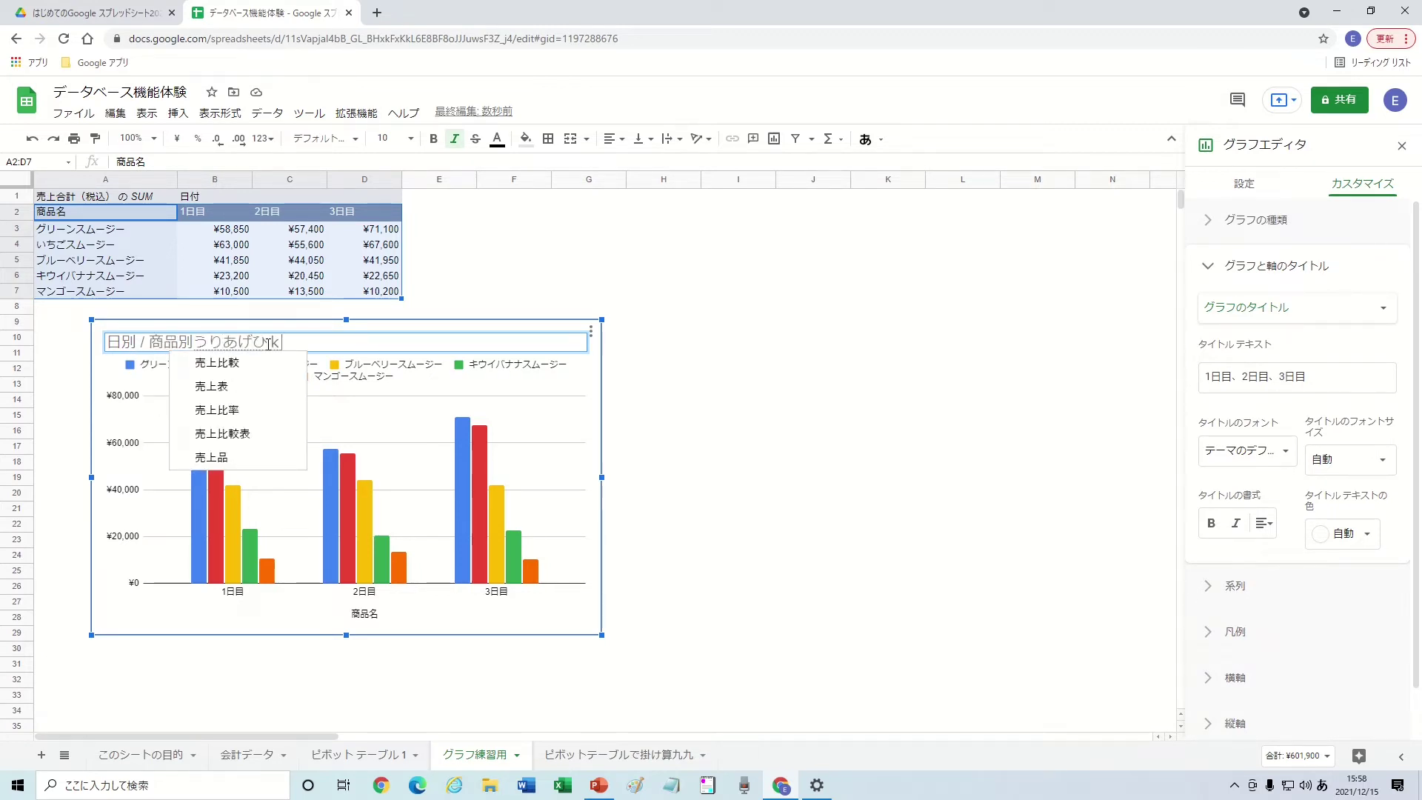
key("space")
key("Return")
key("Return")
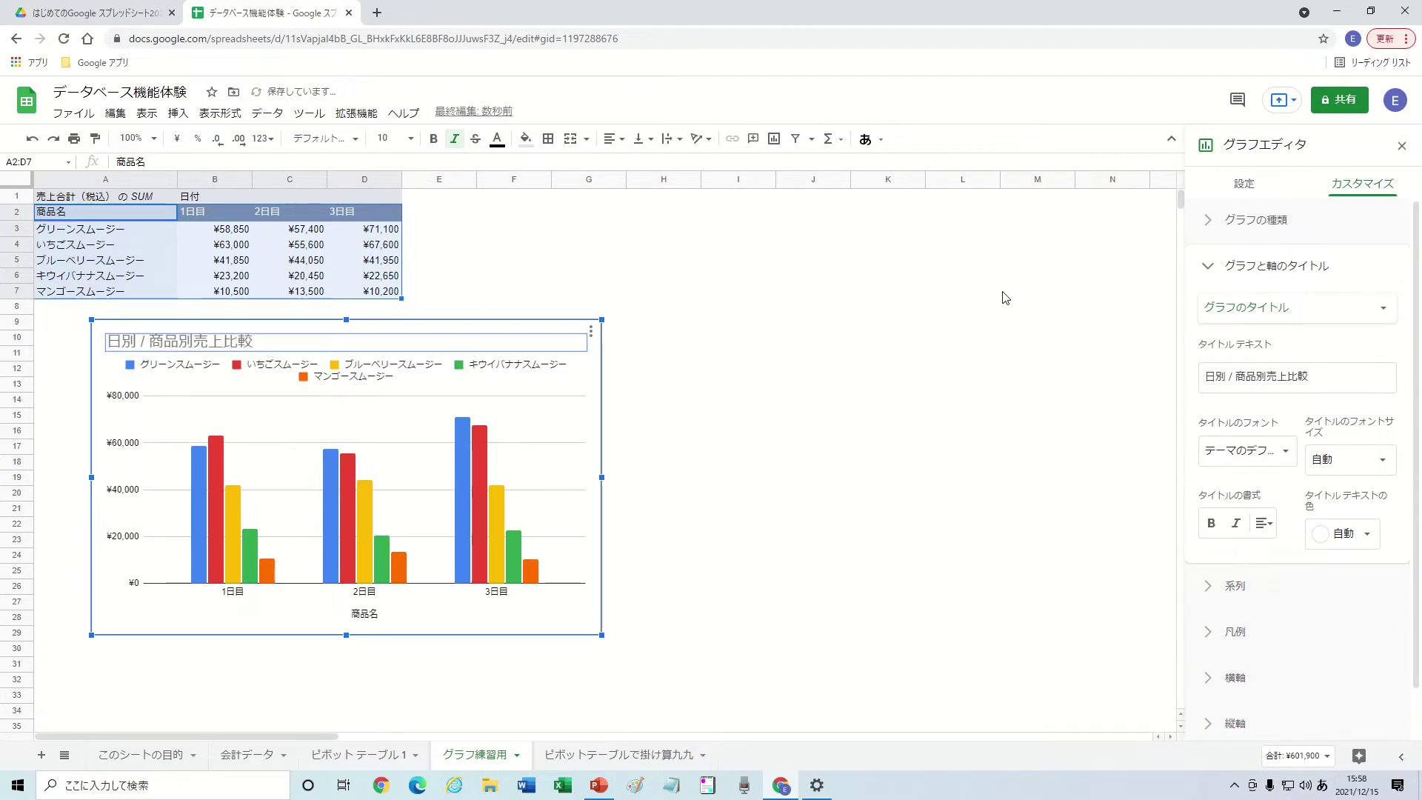
Examine the chart title's text, font, alignment and text colour options, keeping the theme default font
triple_click(1309, 379)
left_click_drag(1333, 381, 1152, 382)
left_click(1317, 378)
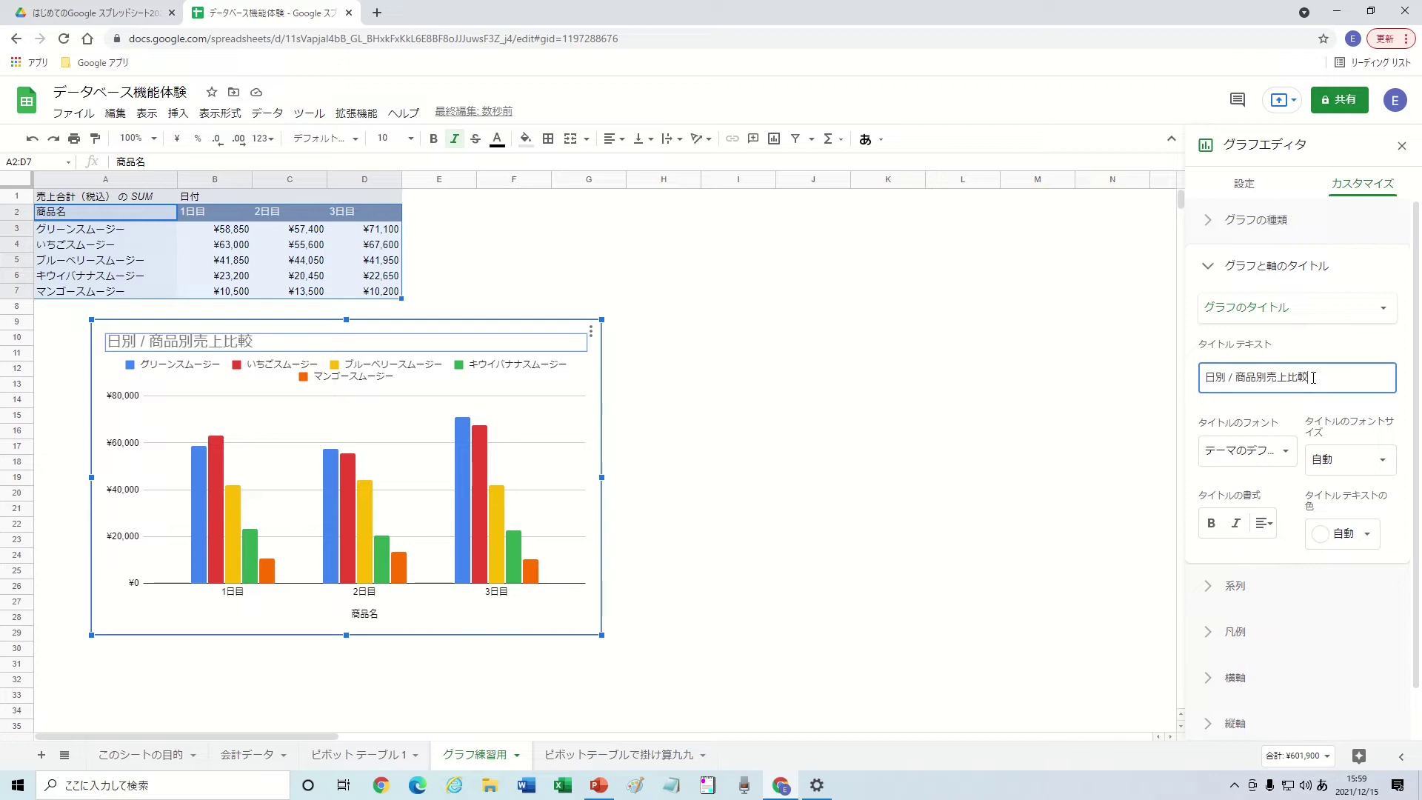
left_click(1272, 449)
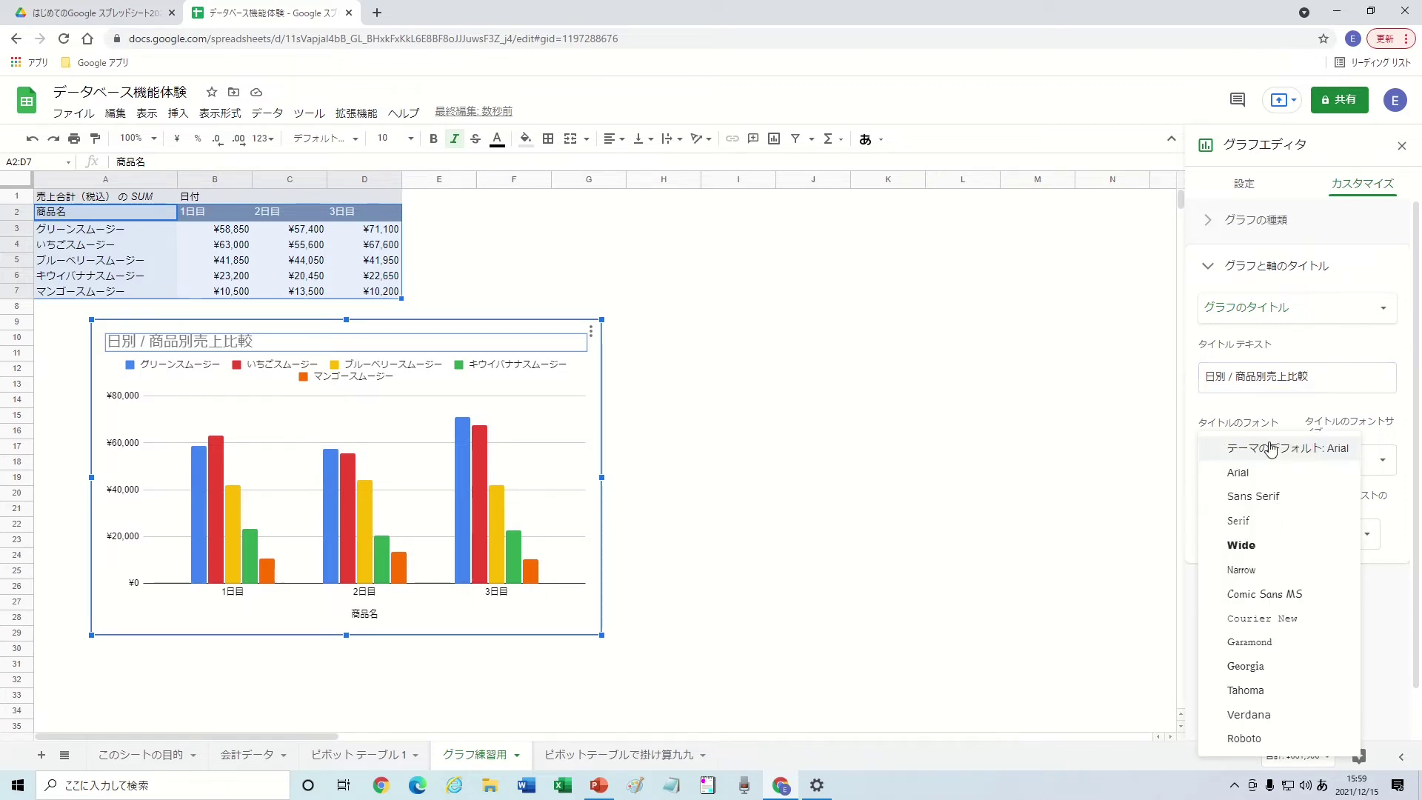
left_click(1271, 450)
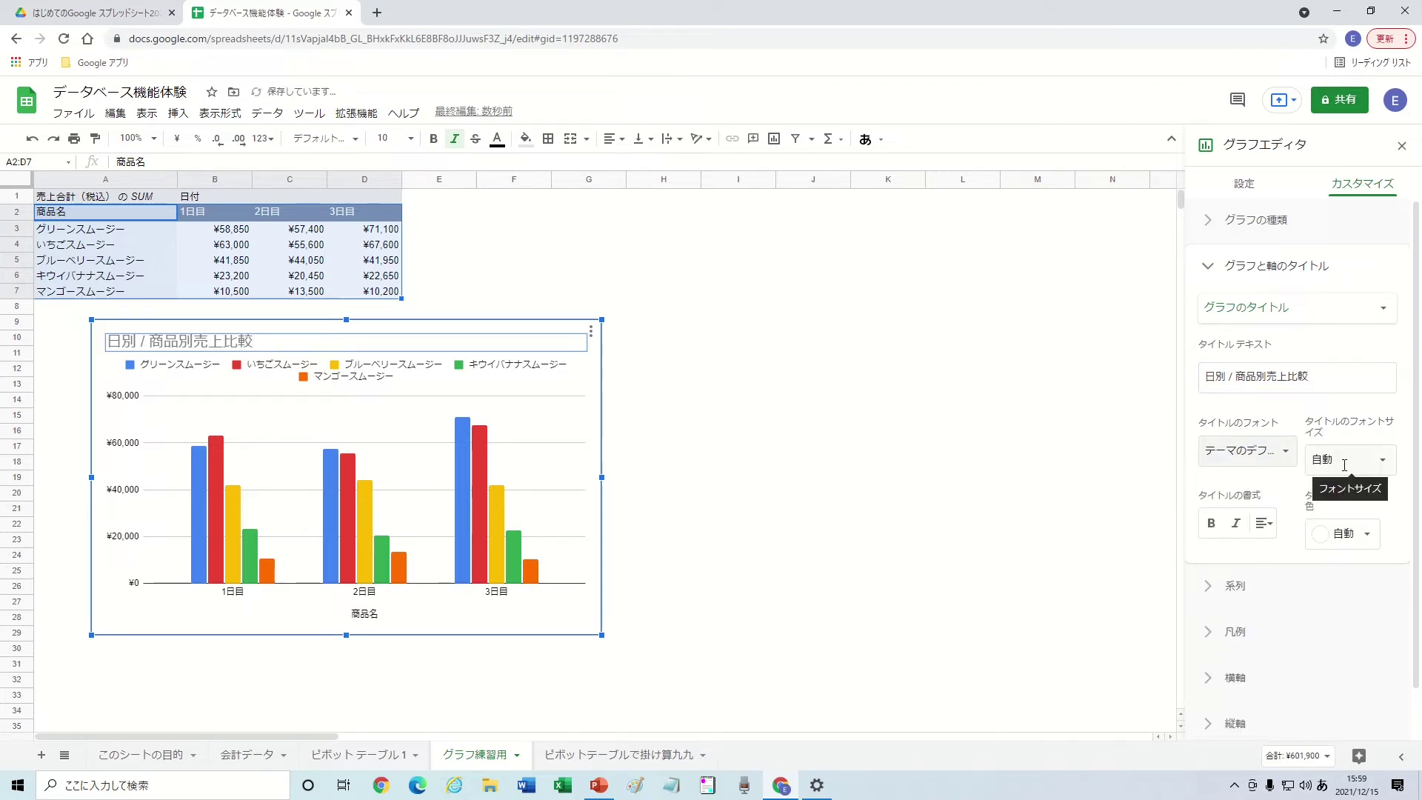
left_click(1264, 524)
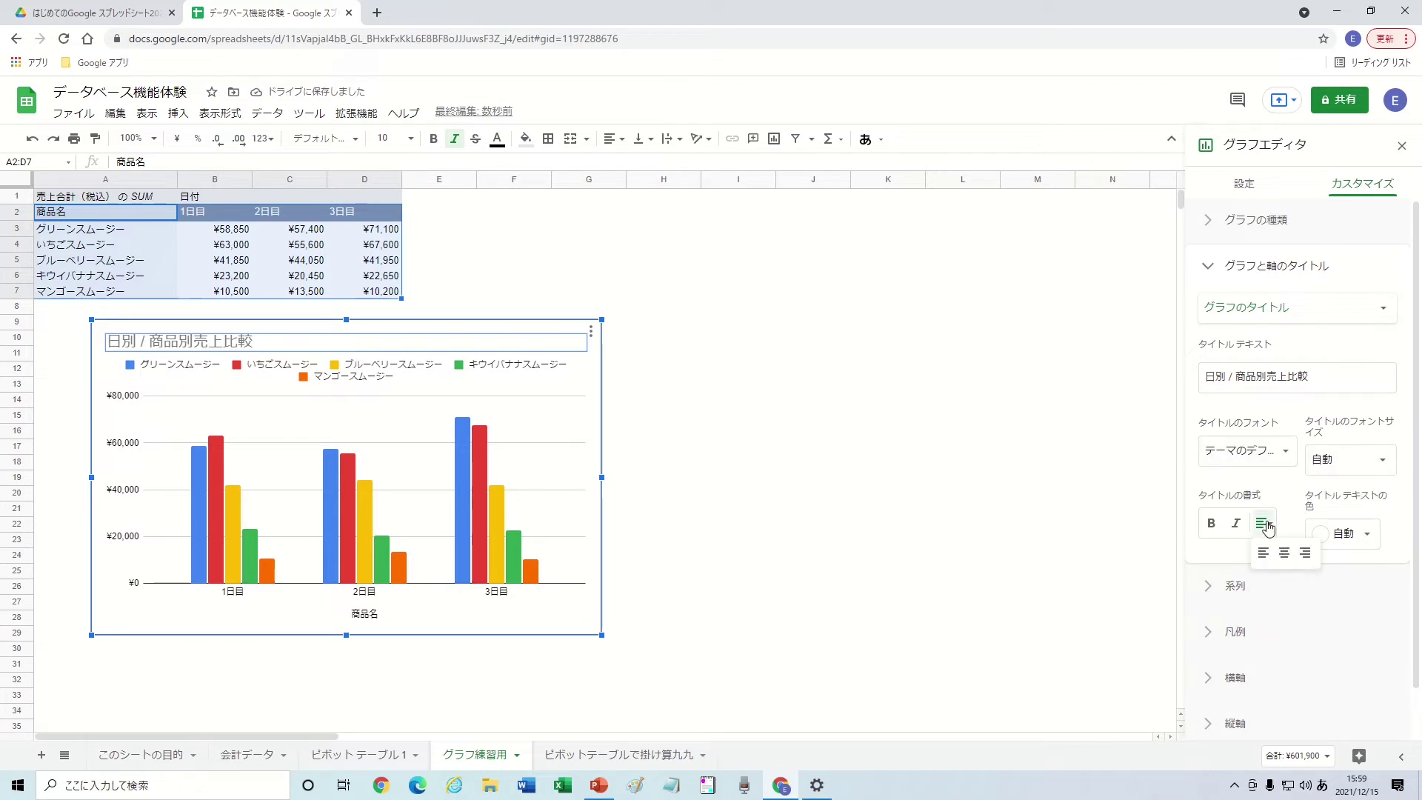
left_click(1369, 543)
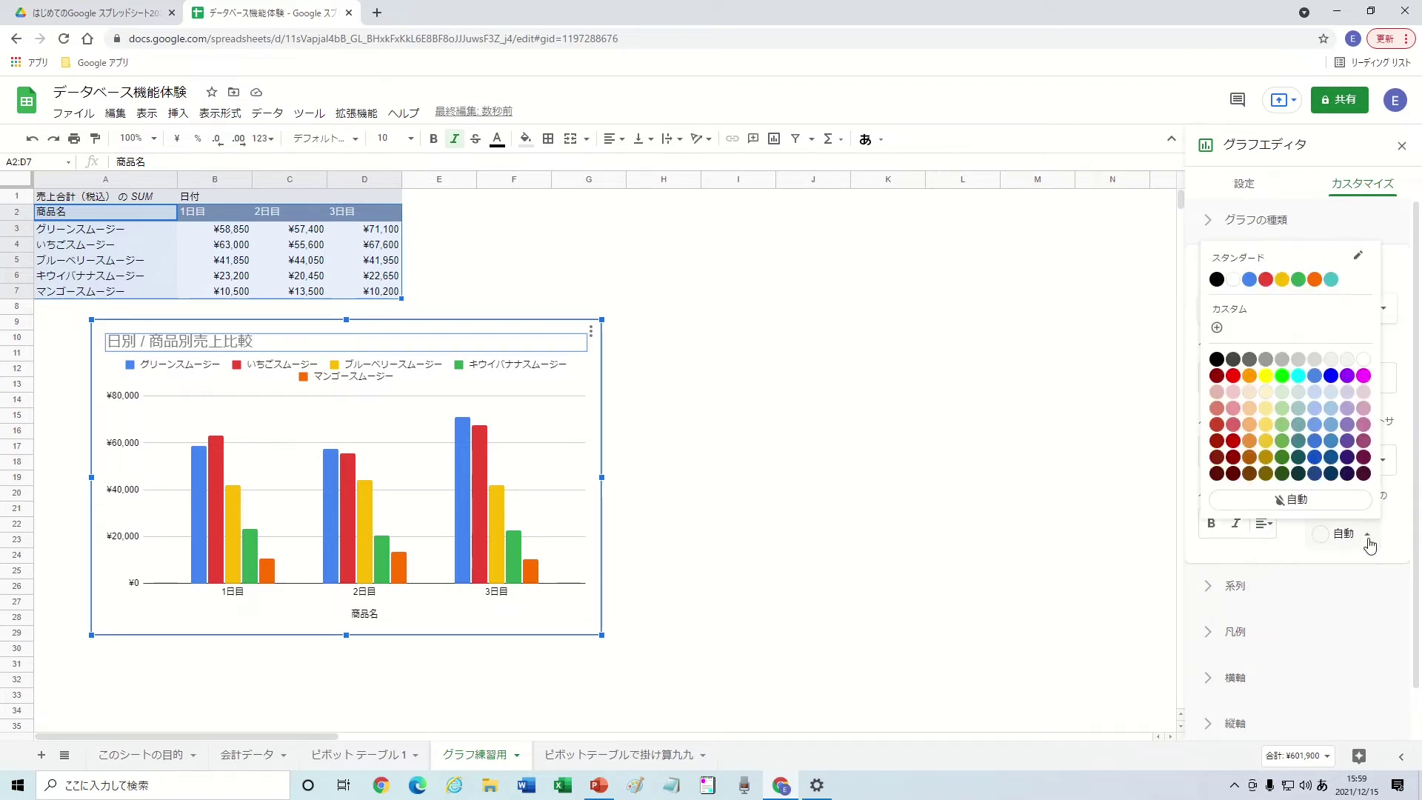
left_click(1369, 543)
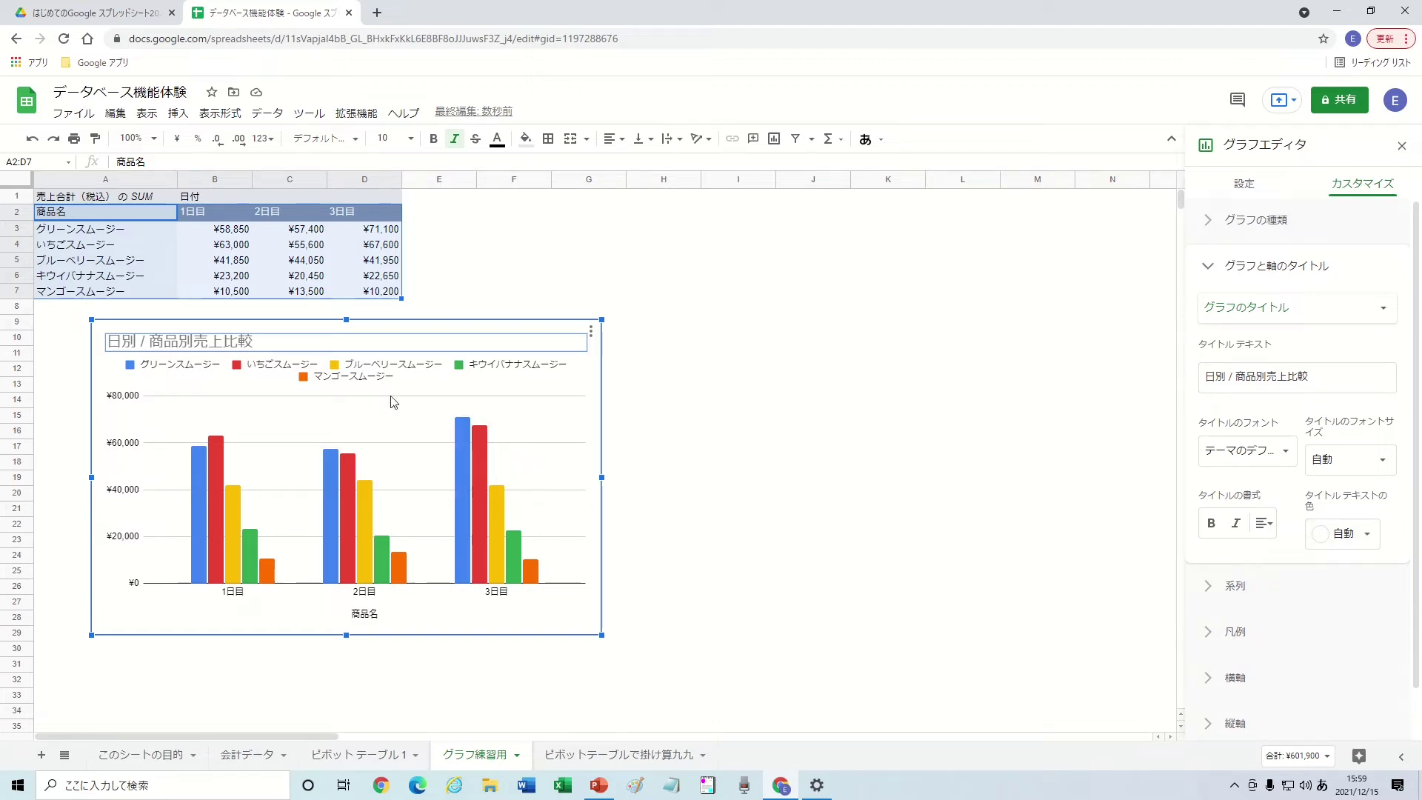
Set the position of the chart's legend to the right (右)
double_click(383, 377)
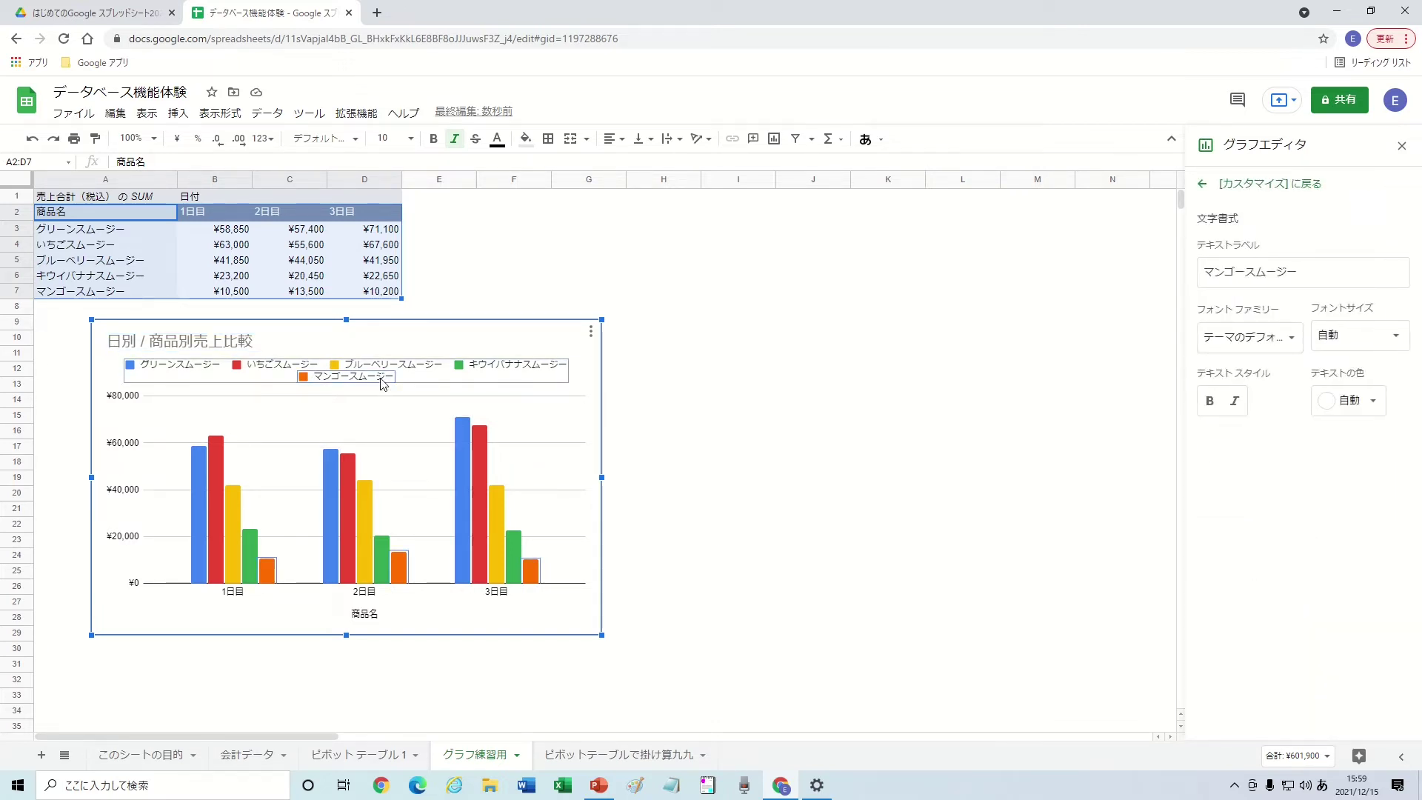
left_click(406, 379)
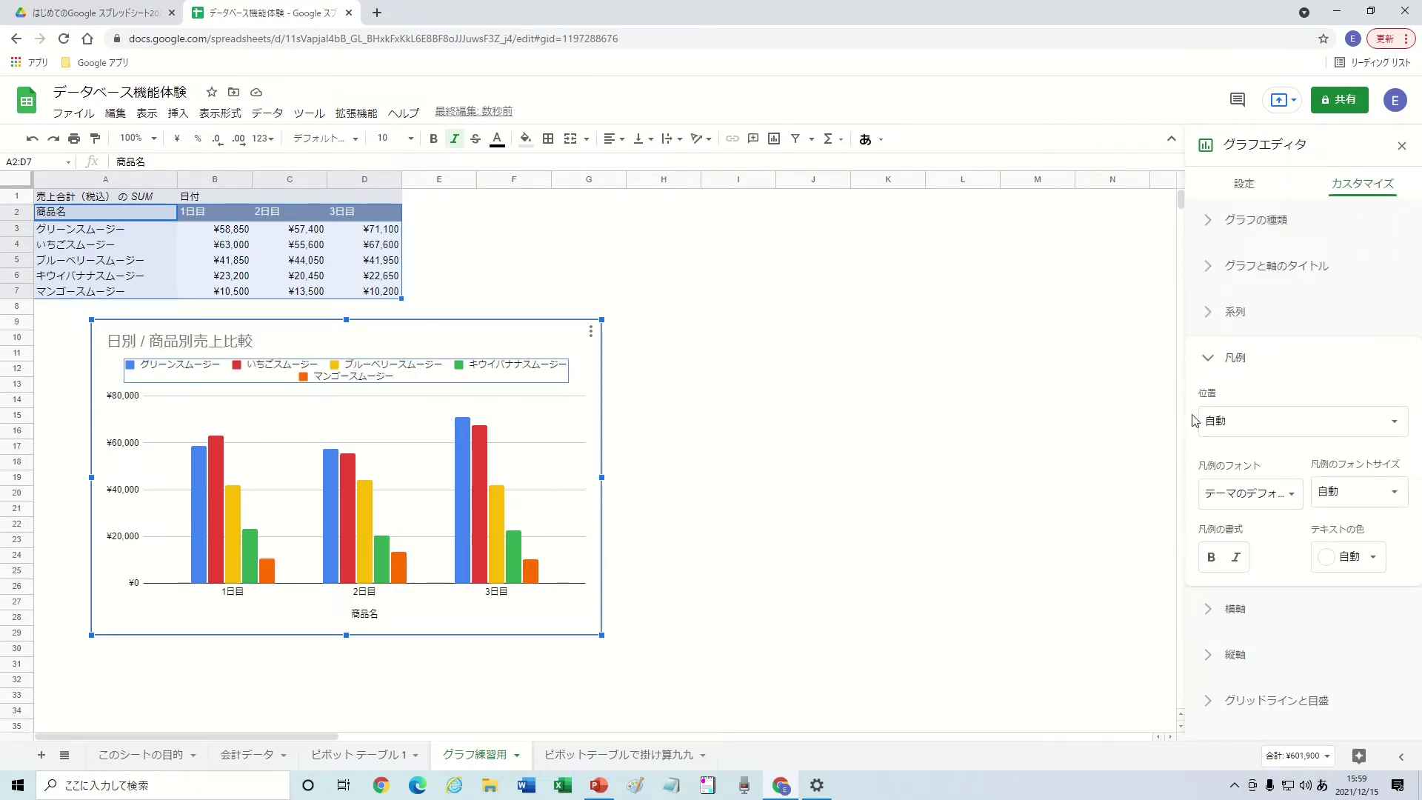
left_click(1253, 421)
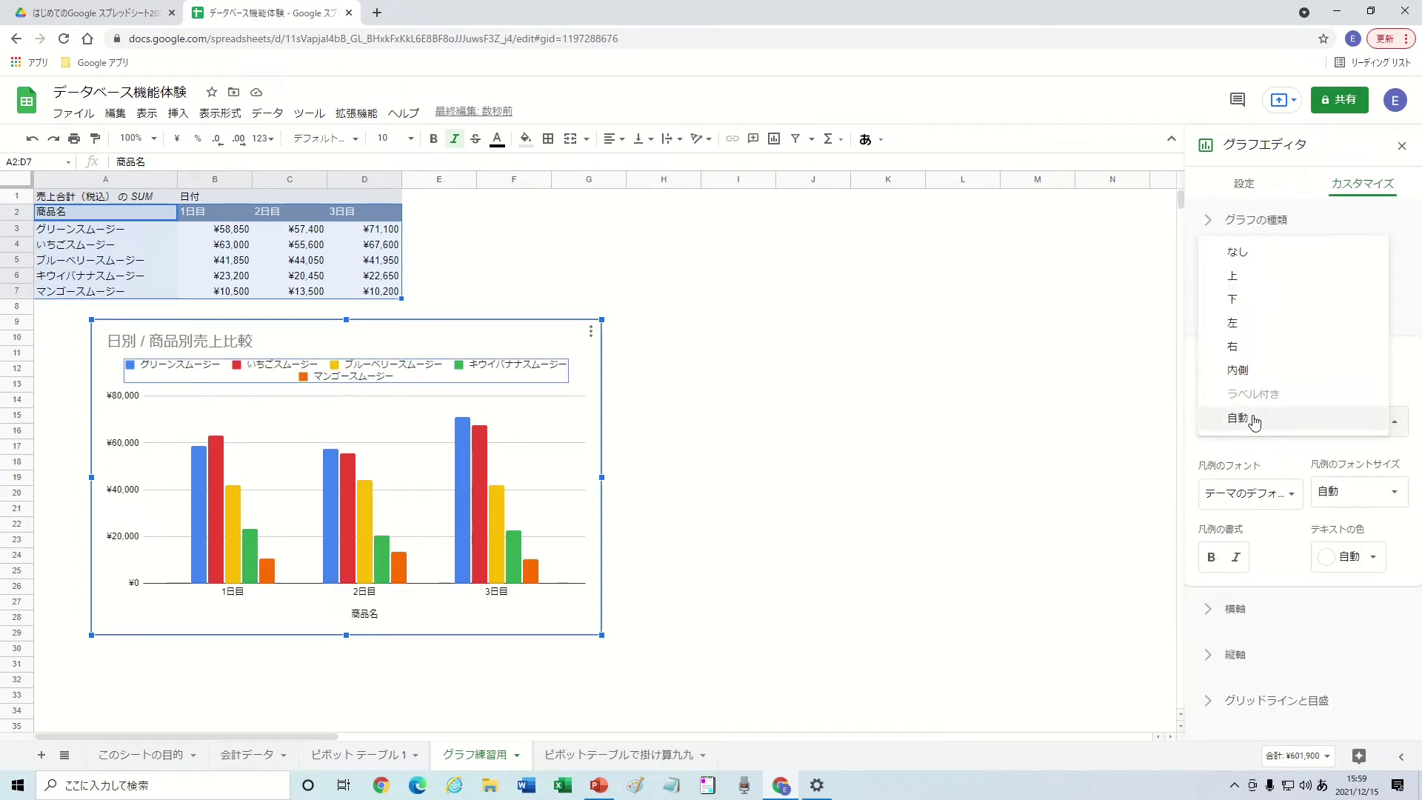
left_click(1268, 347)
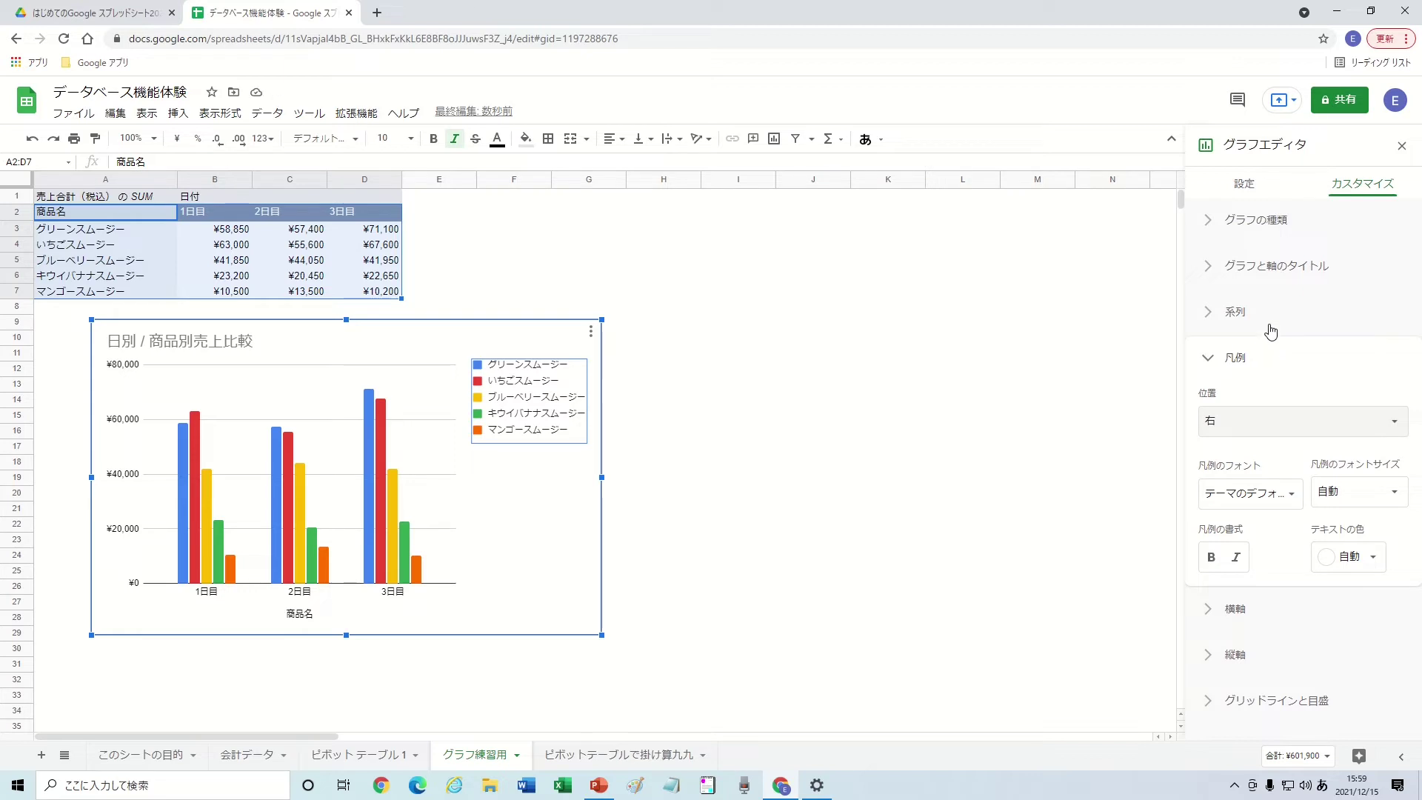
Examine the chart's setup options (設定) and the actions available for the first three smoothie series
left_click(1259, 189)
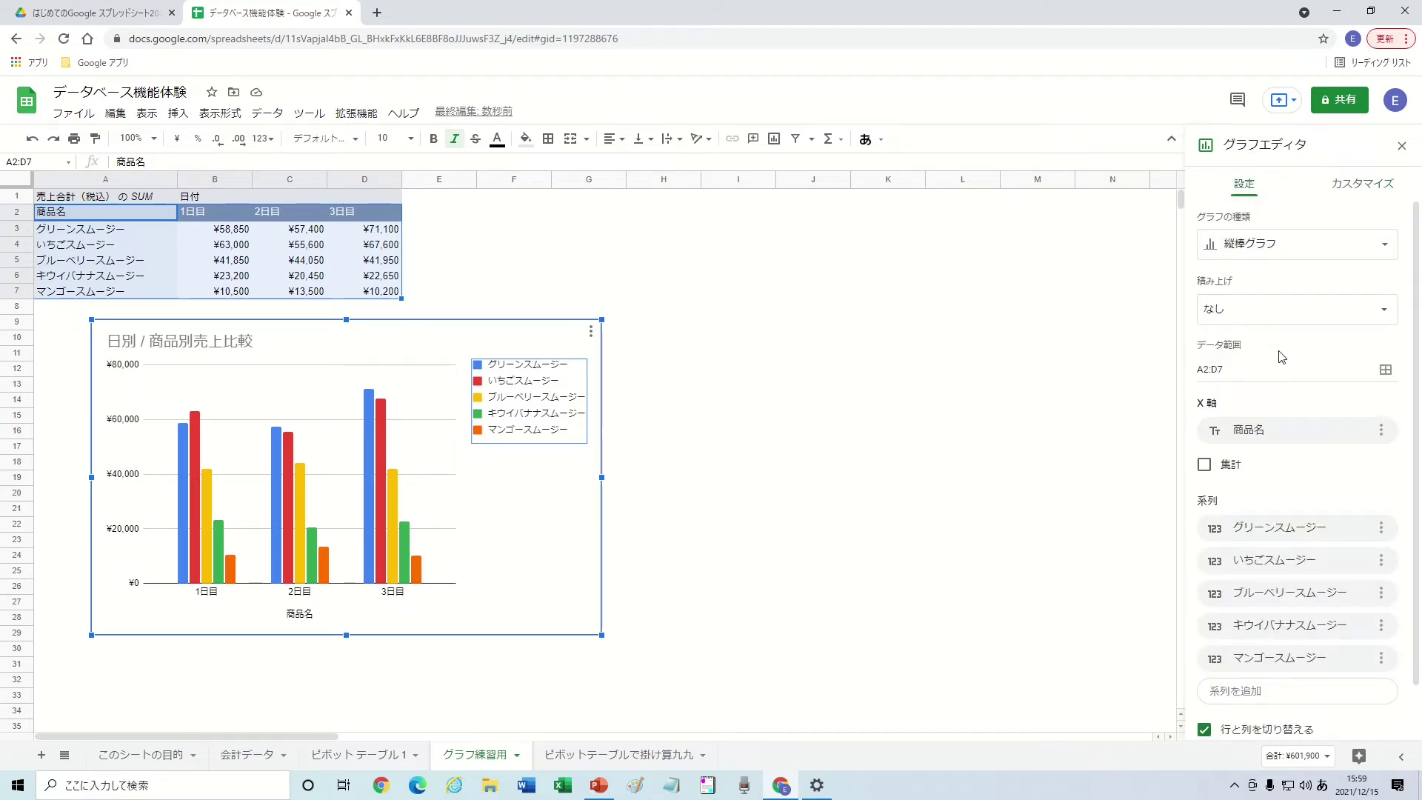
scroll(1281, 359, "down", 2)
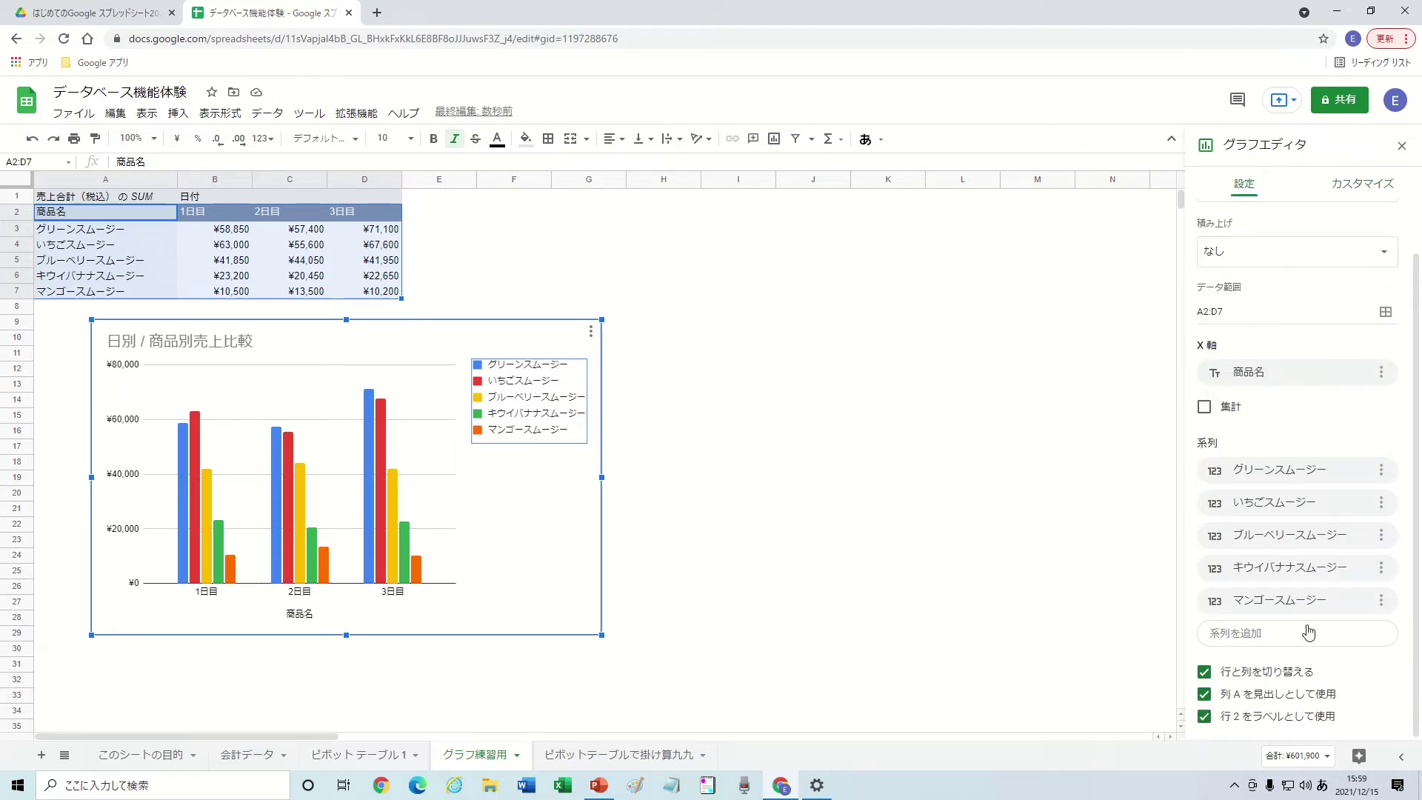
left_click(1381, 471)
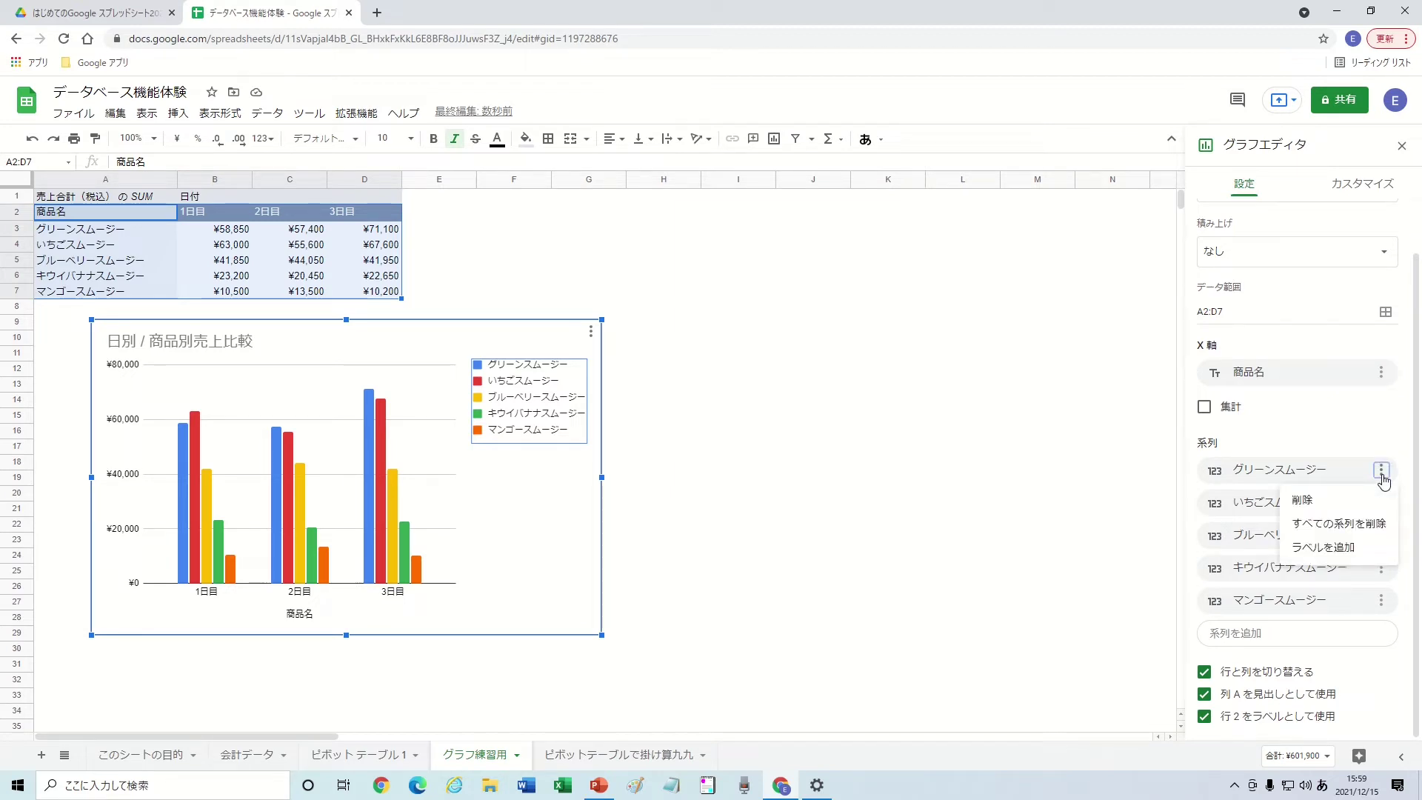
left_click(1382, 483)
left_click(1381, 503)
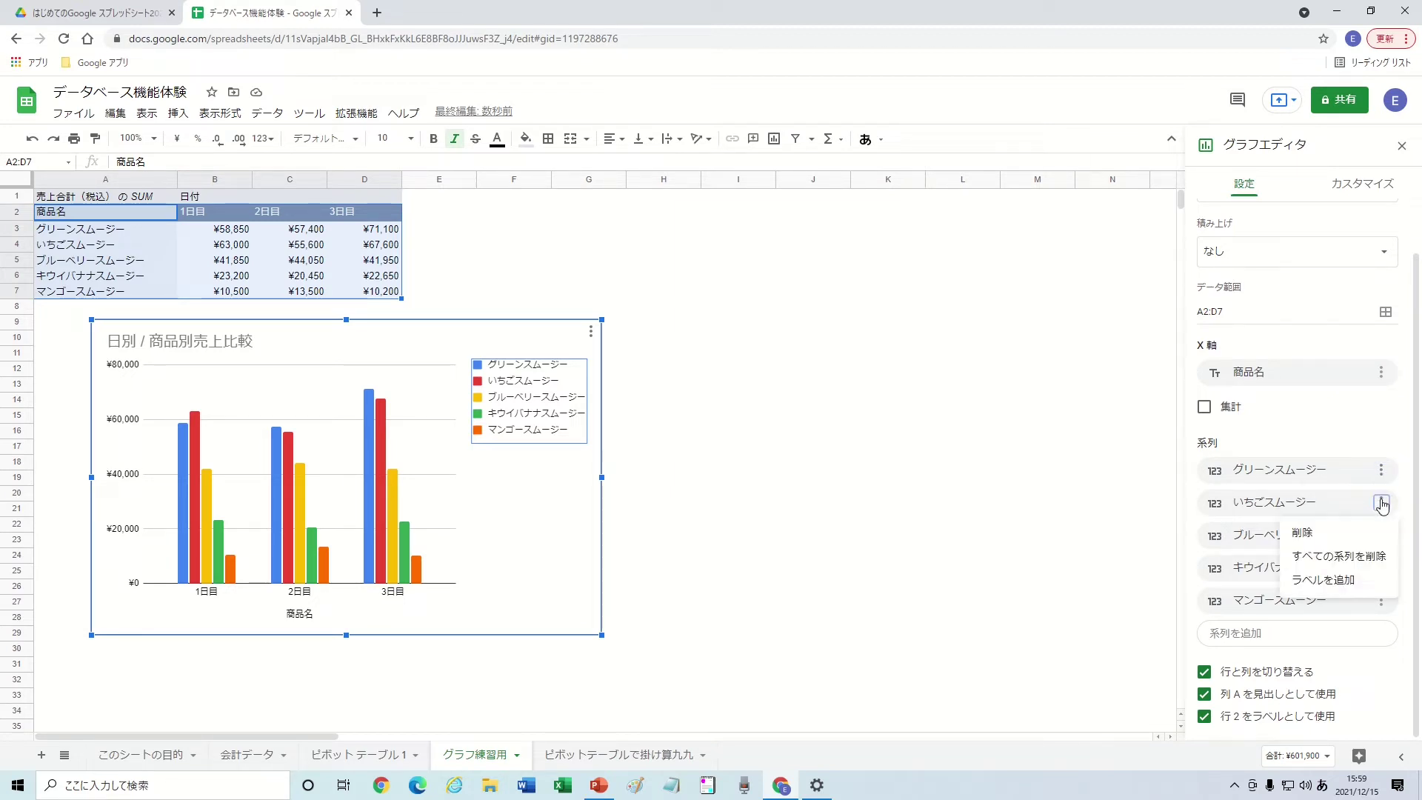
left_click(1381, 505)
left_click(1381, 536)
left_click(1381, 536)
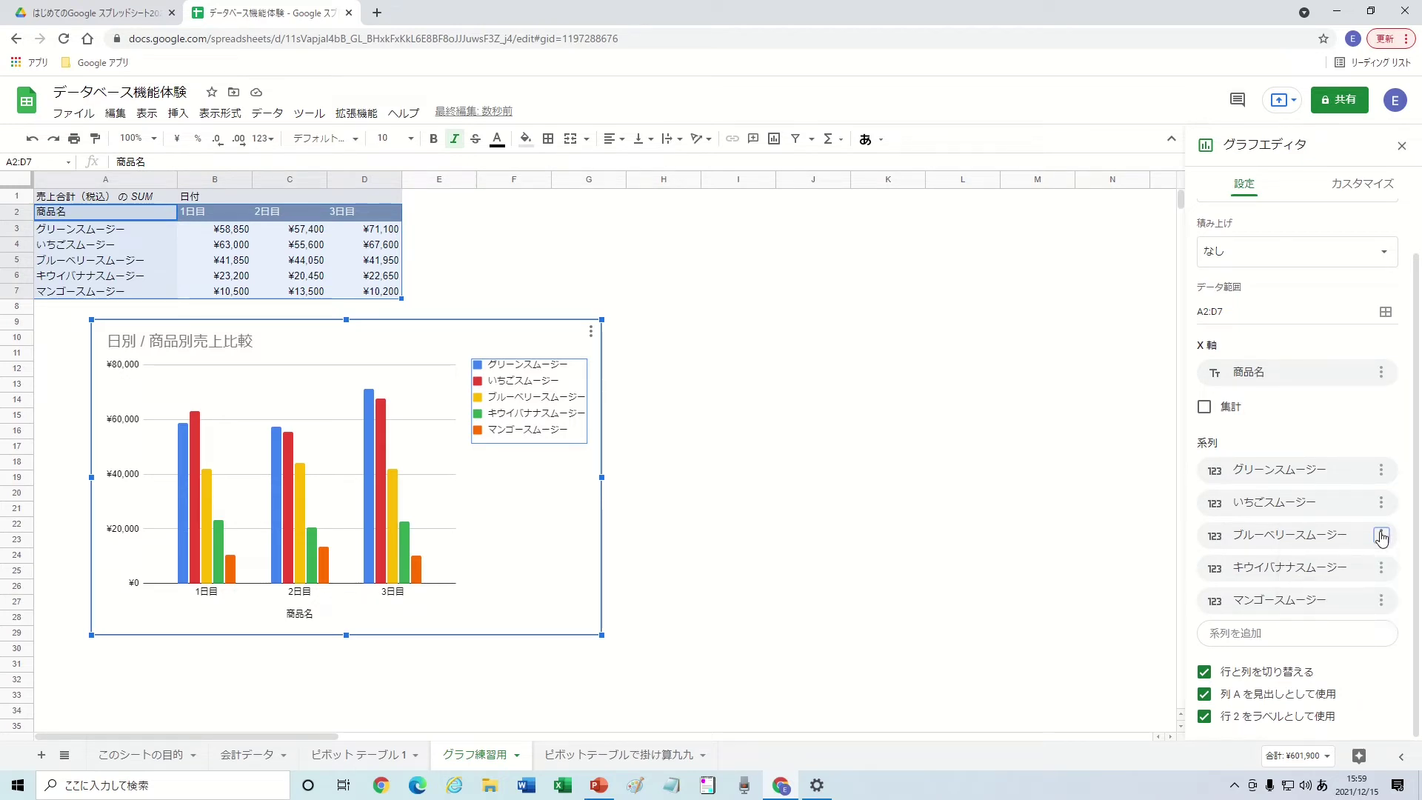
Try to add cells D3:D7 to the chart as another data series
left_click(1273, 637)
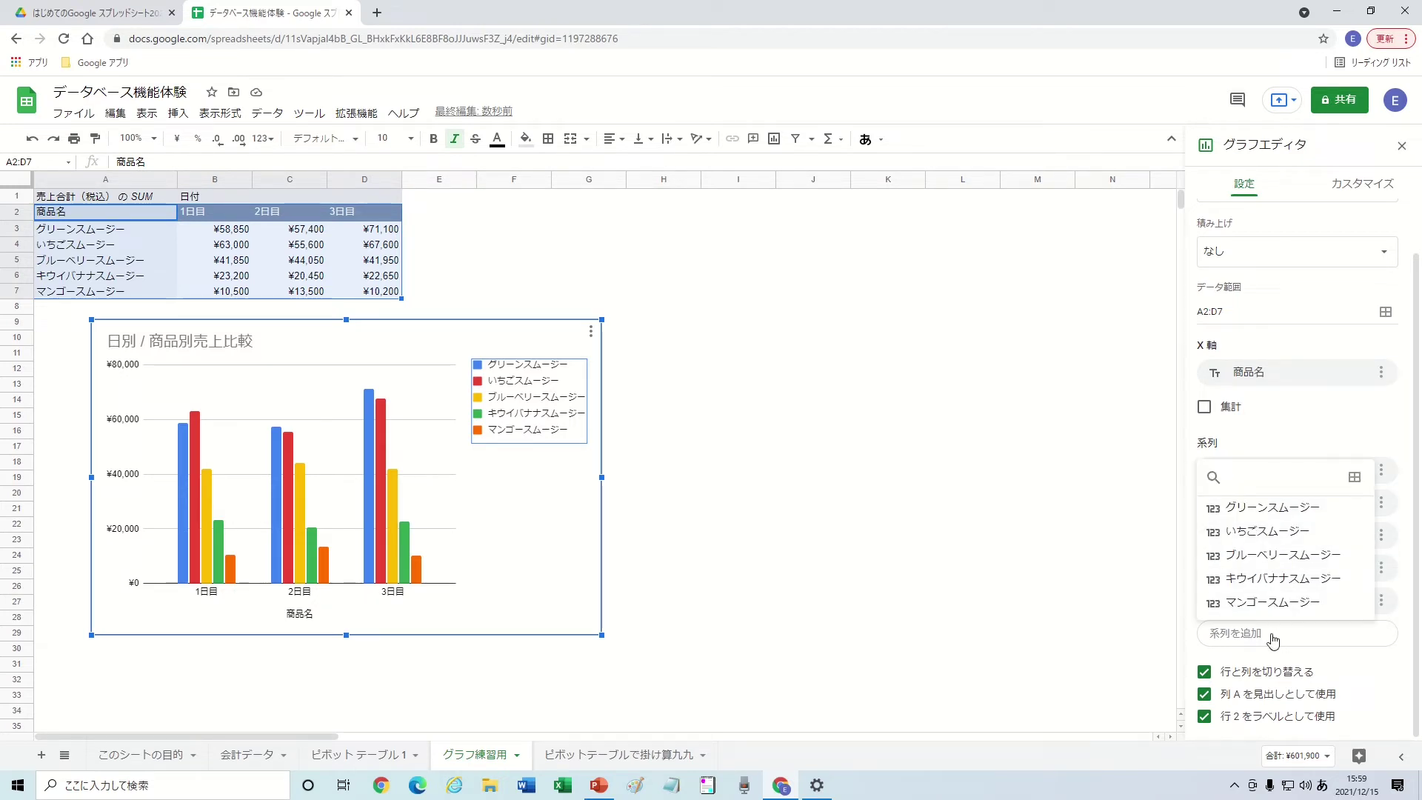
left_click(1355, 477)
left_click_drag(383, 231, 371, 293)
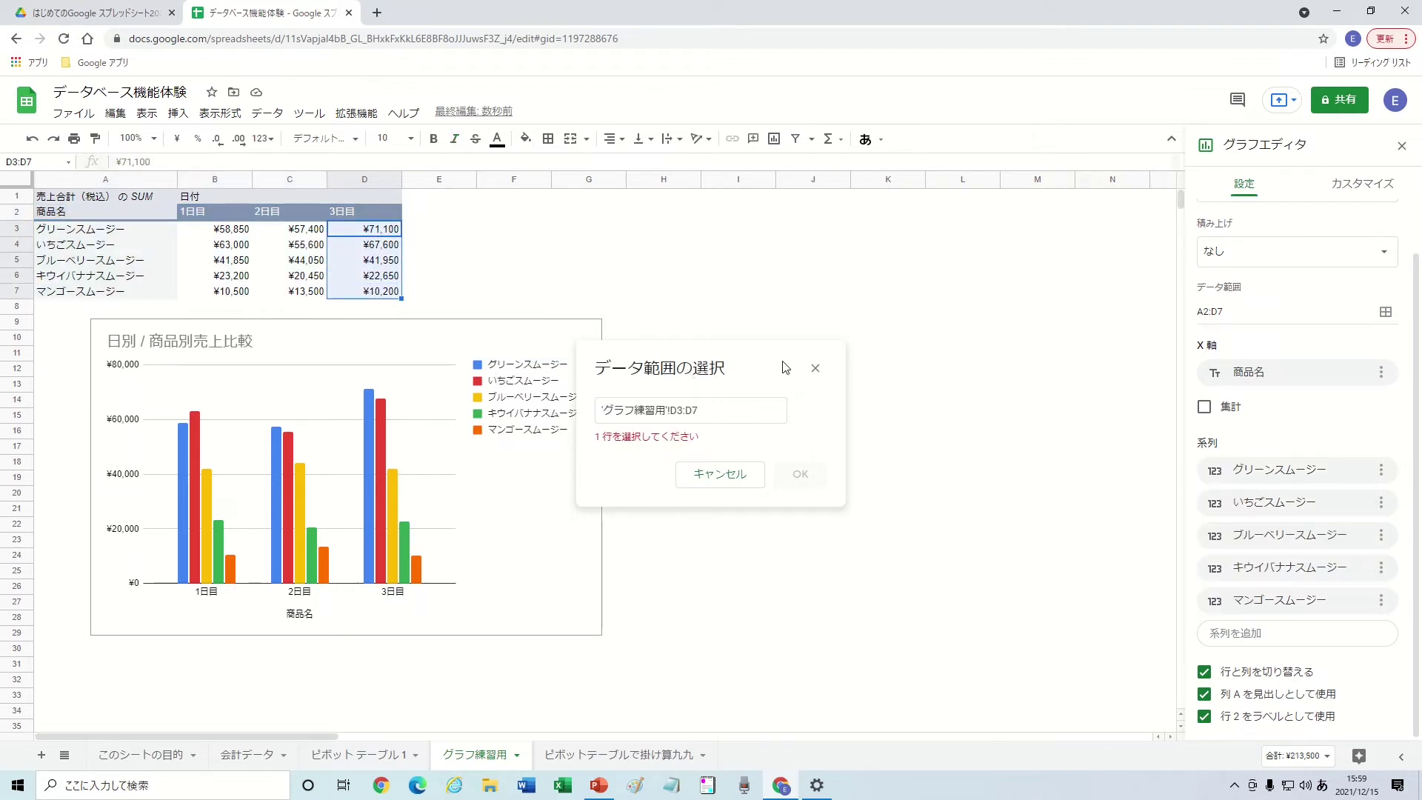
left_click(816, 369)
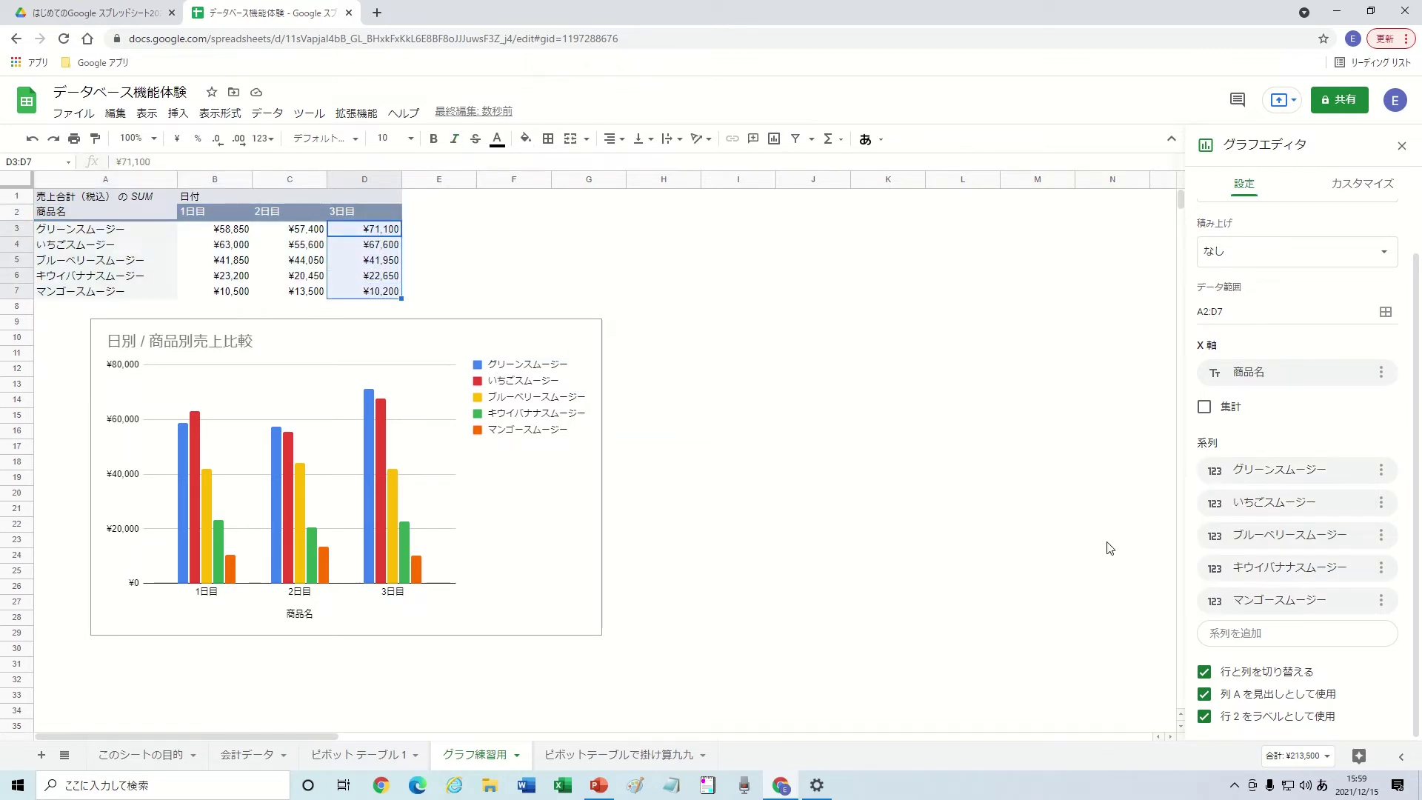
Leave the chart editor and reopen the daily product sales chart for editing (グラフを編集)
left_click(446, 291)
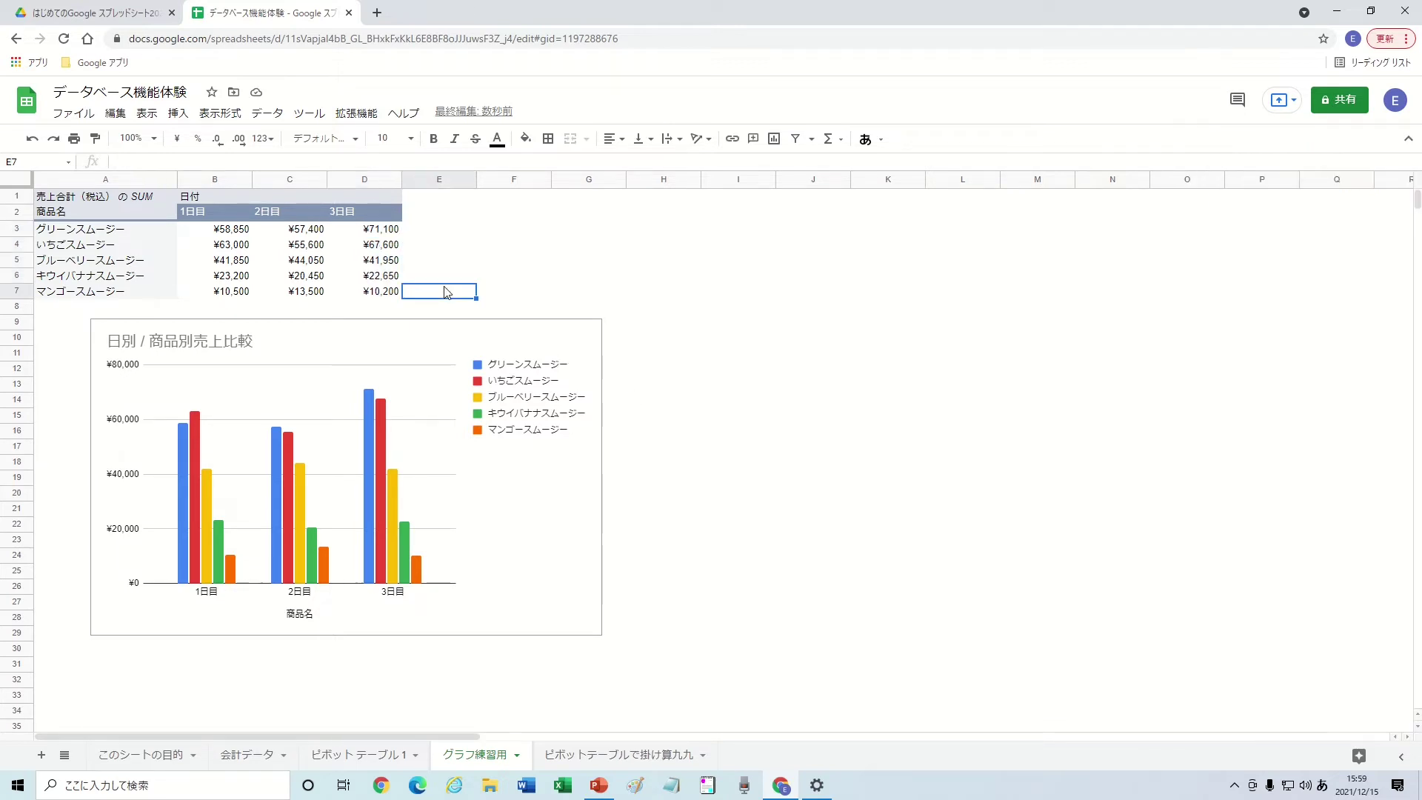
left_click(468, 334)
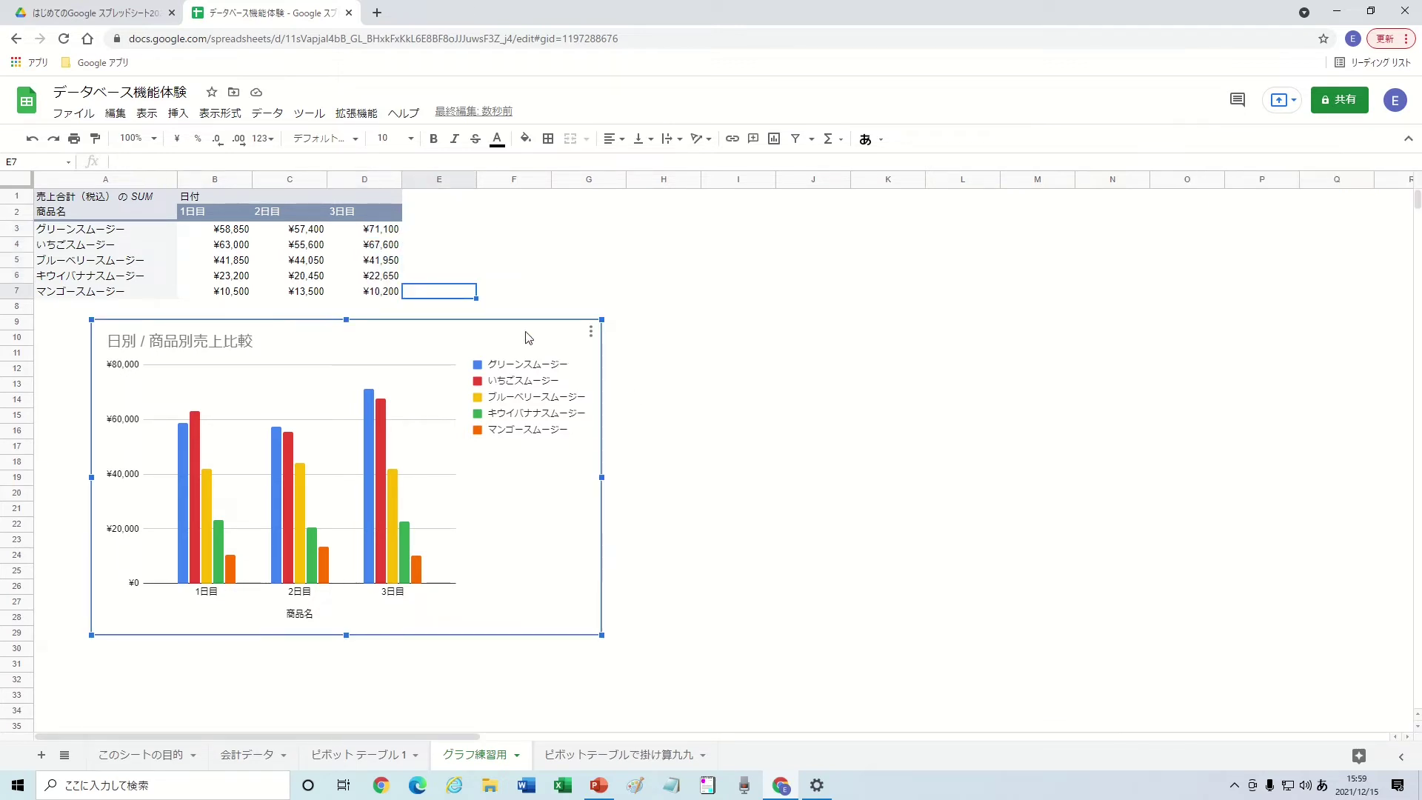
left_click(590, 332)
left_click(569, 353)
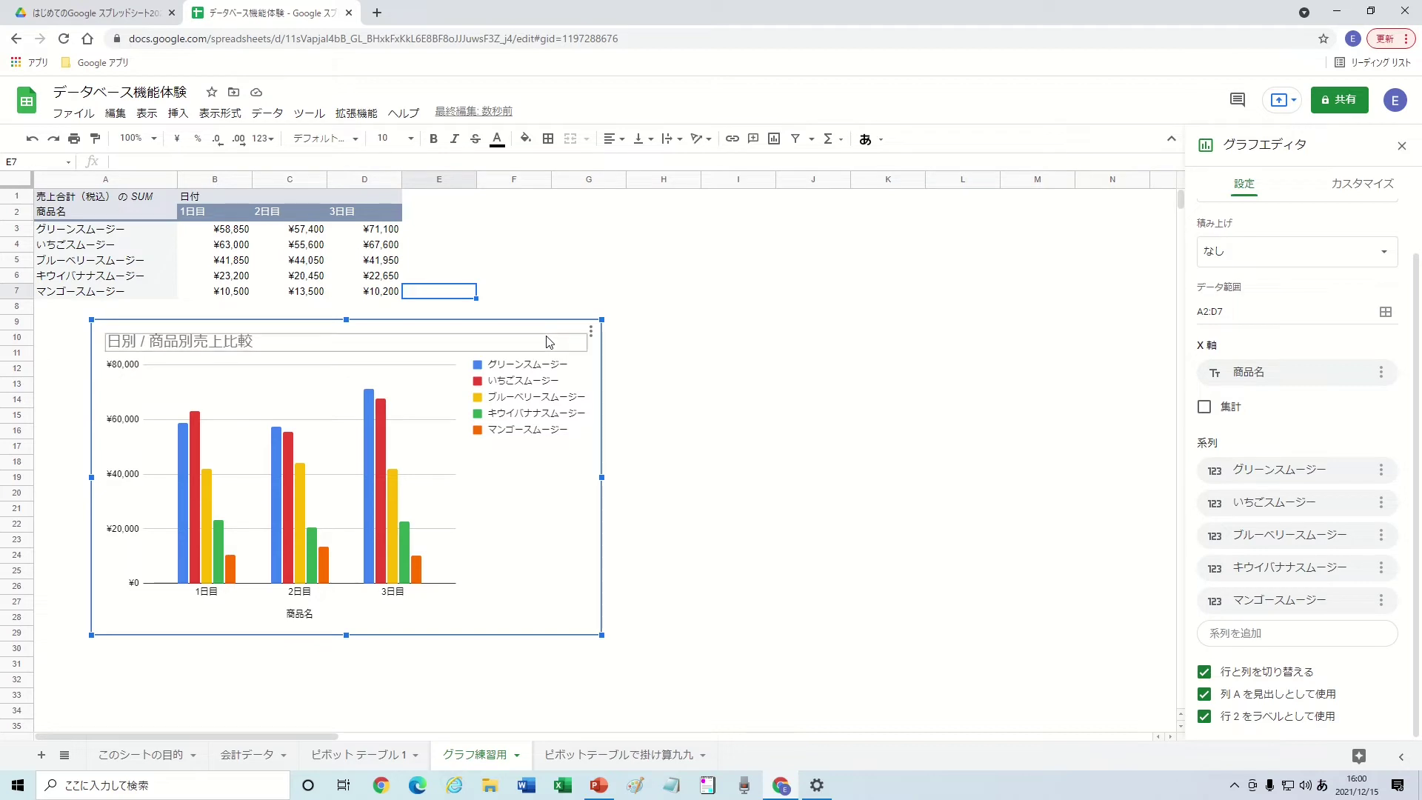
left_click(565, 296)
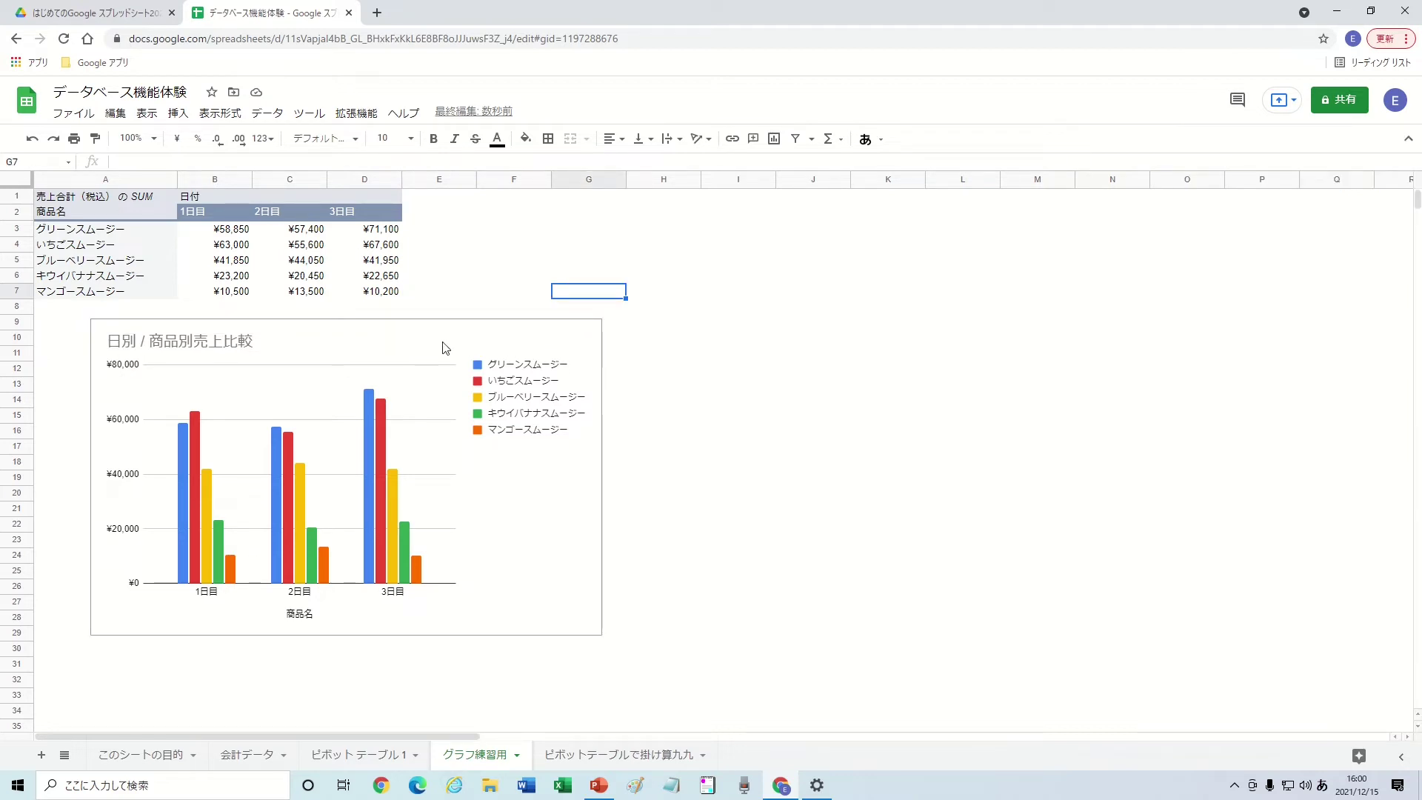
left_click(507, 344)
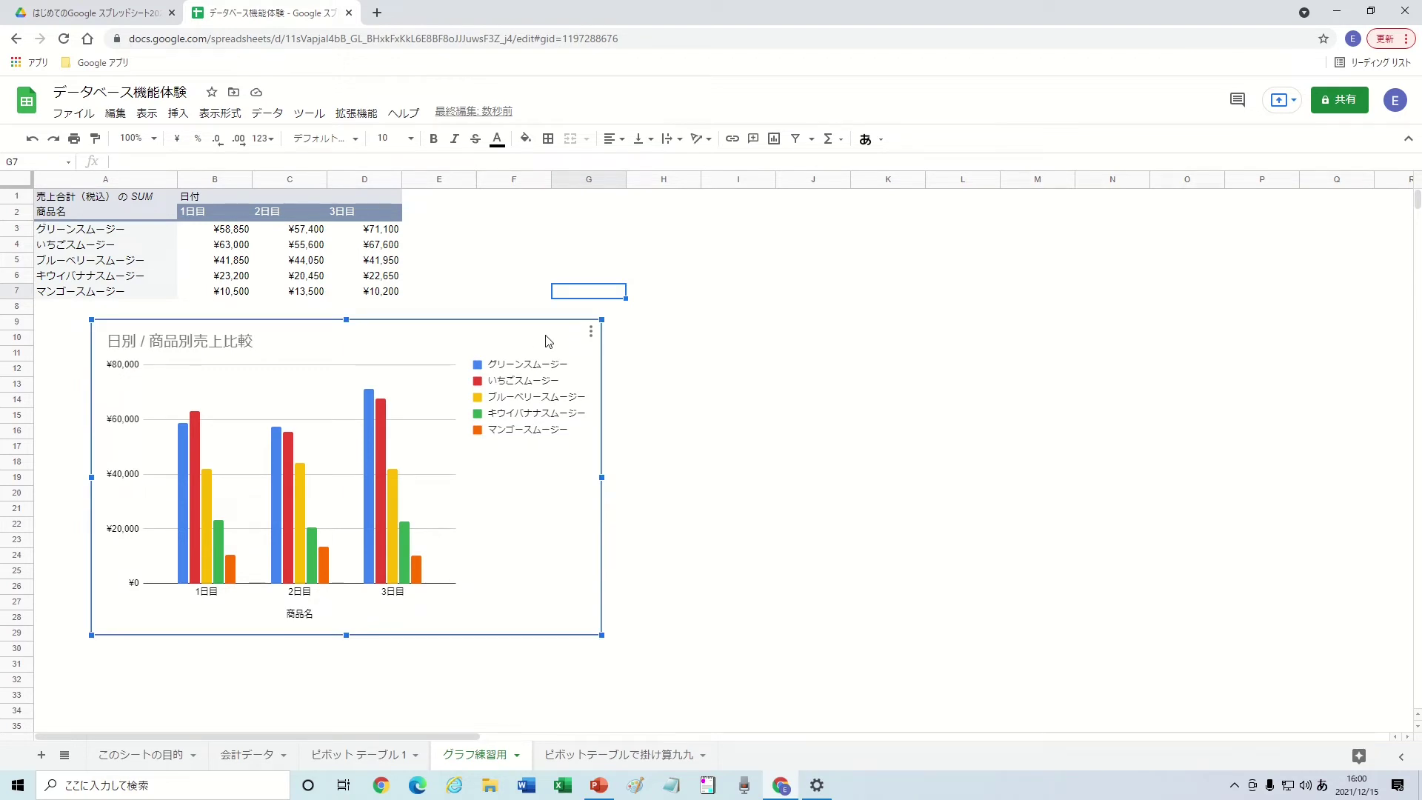
left_click(590, 331)
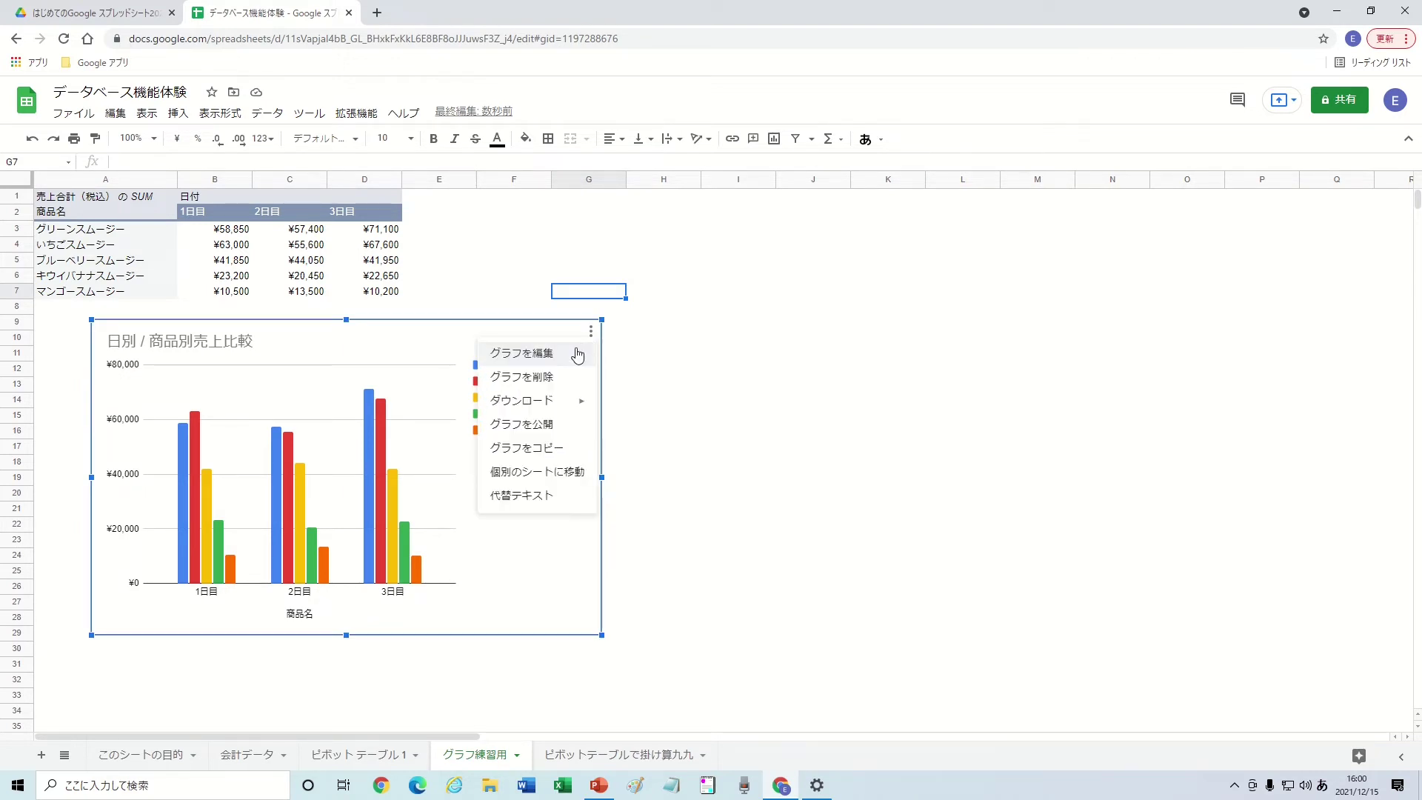
left_click(579, 353)
Look through the chart's customization options for chart style, titles, series, legend, and horizontal and vertical axes
left_click(1385, 187)
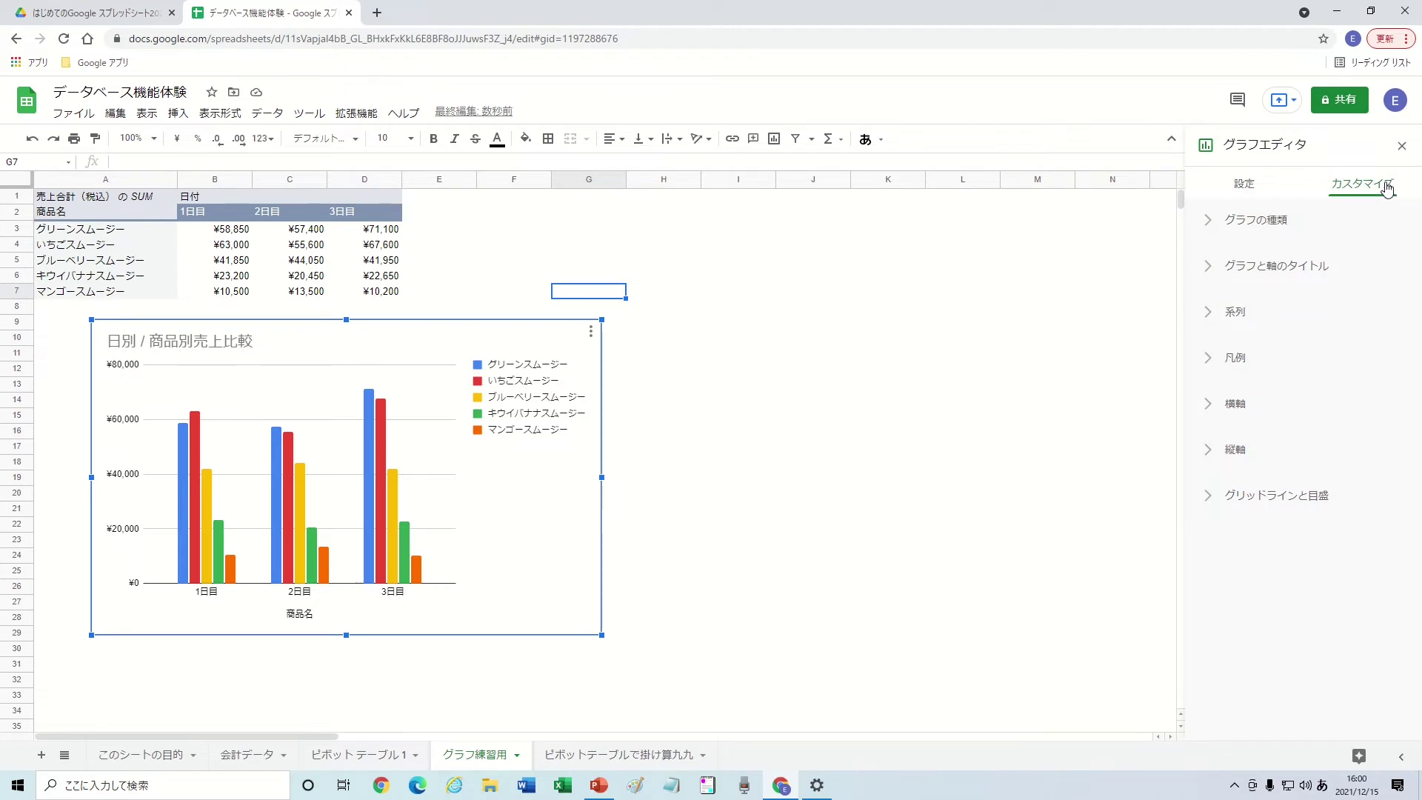
left_click(1323, 238)
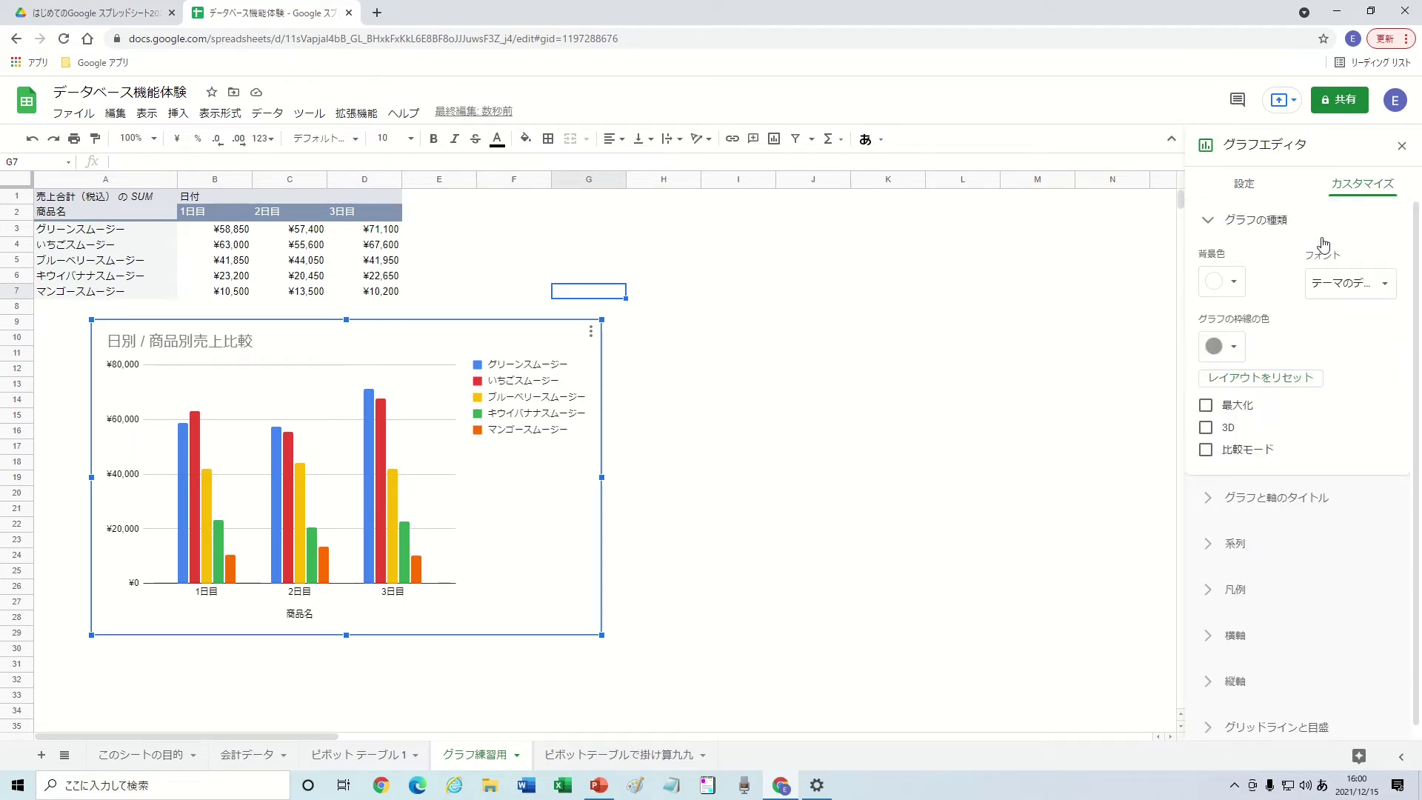
left_click(1295, 488)
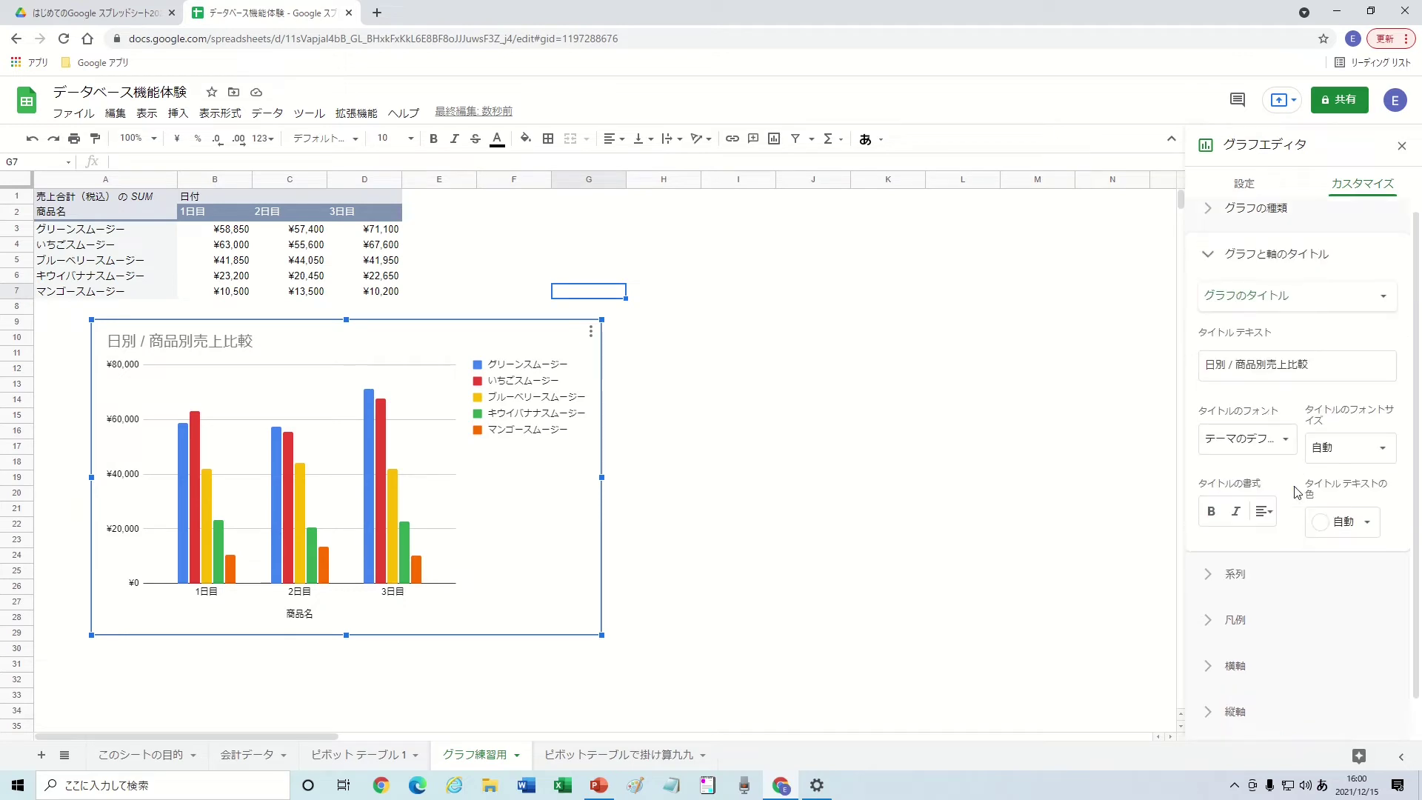
left_click(1289, 531)
left_click(1277, 581)
left_click(1279, 625)
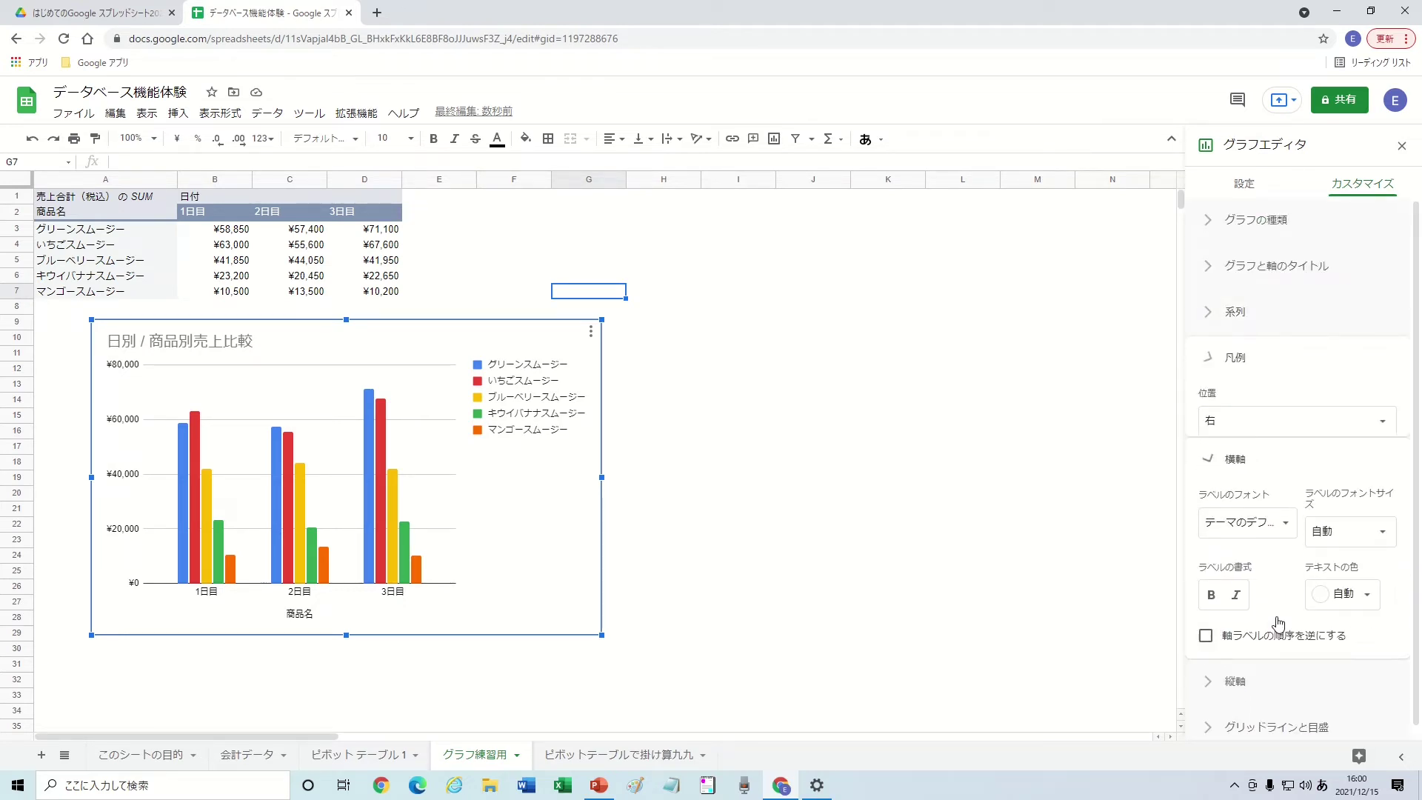
left_click(1278, 661)
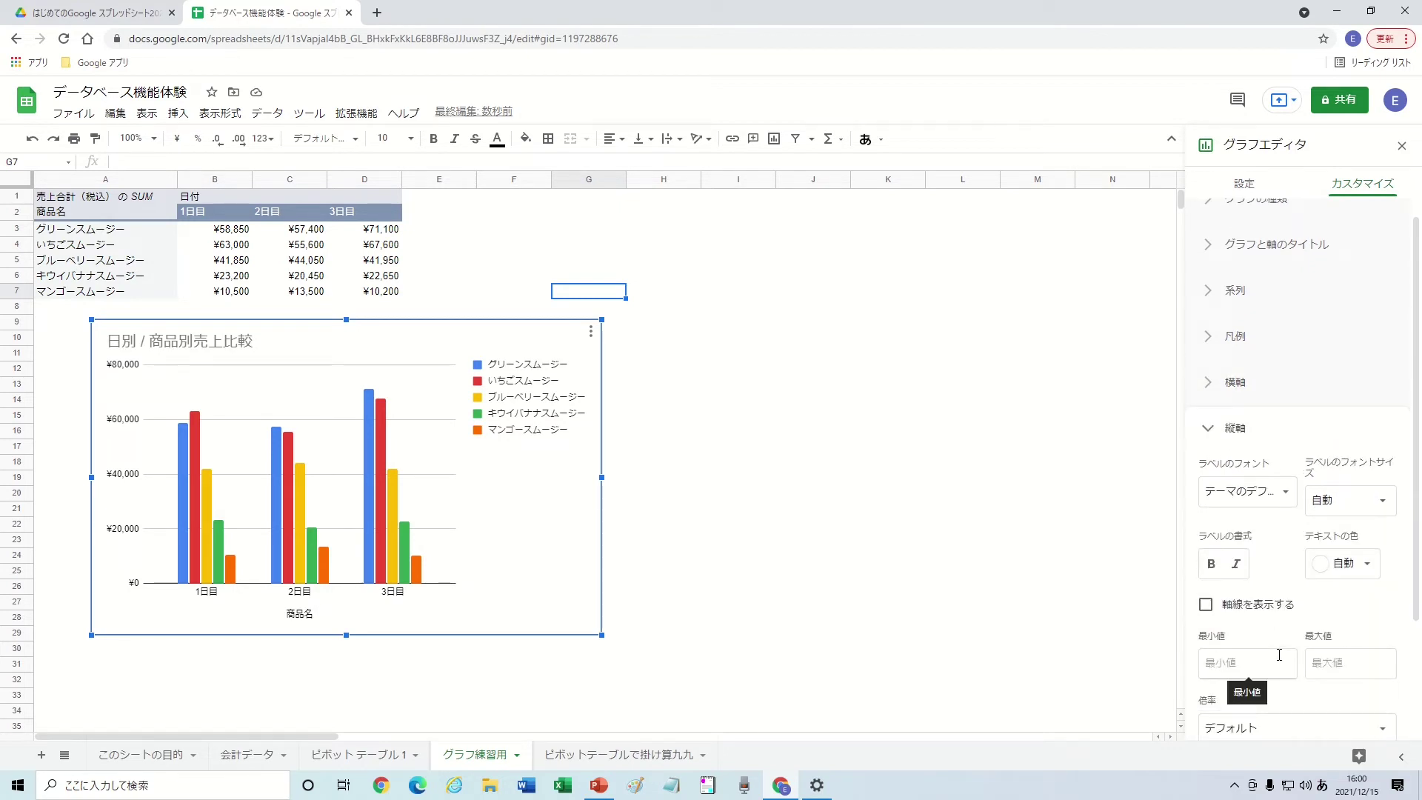
left_click(1294, 436)
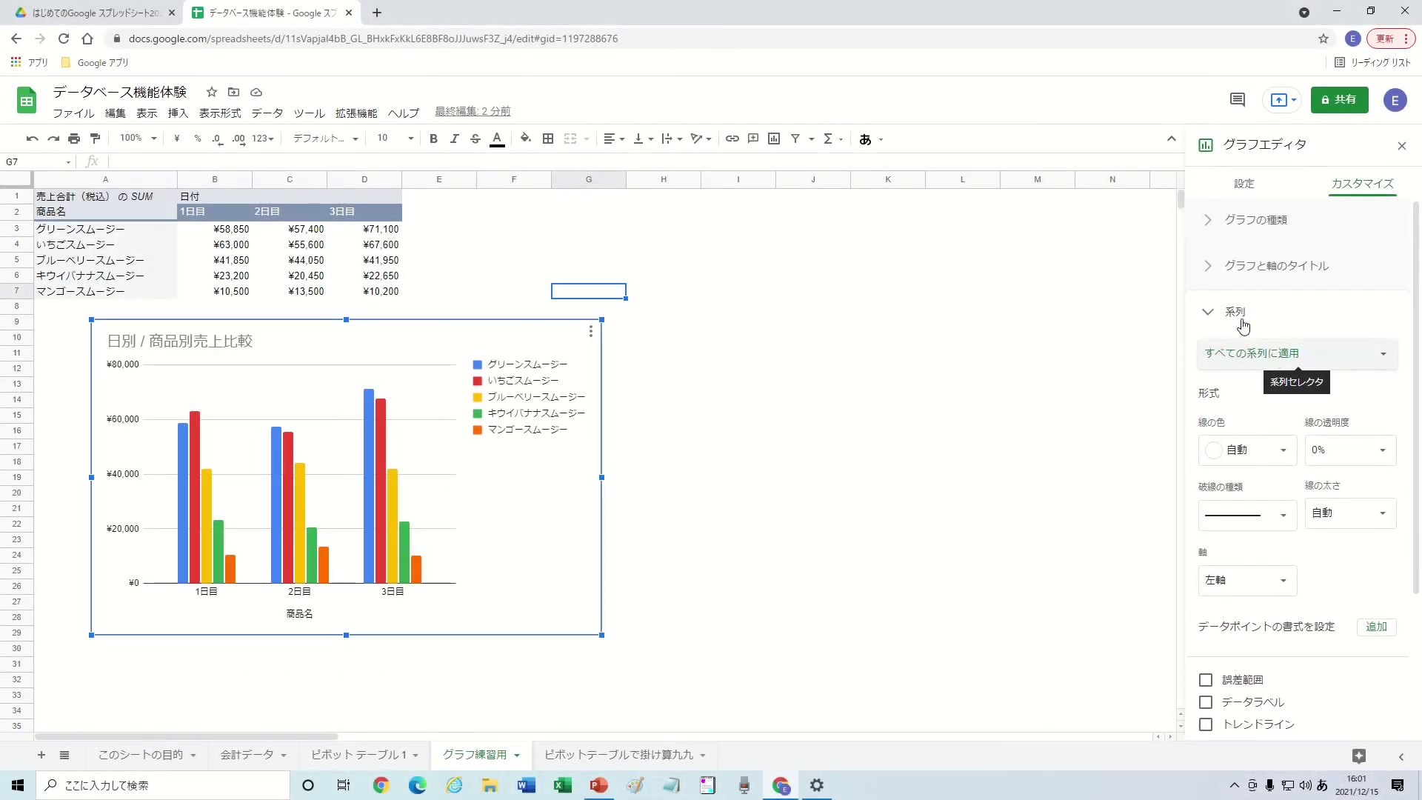
left_click(1237, 318)
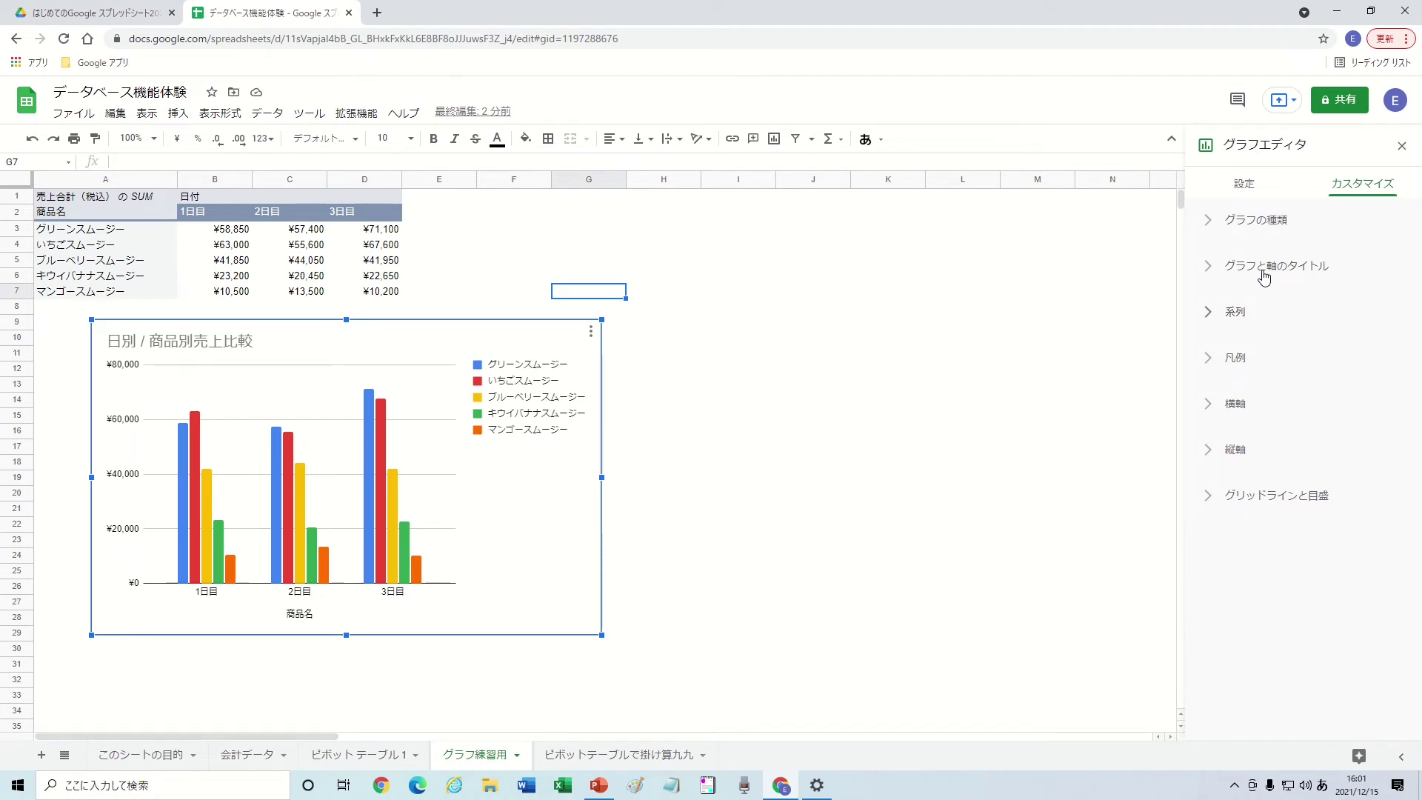
Set the chart's font to Arial and its background colour to light green
left_click(1269, 225)
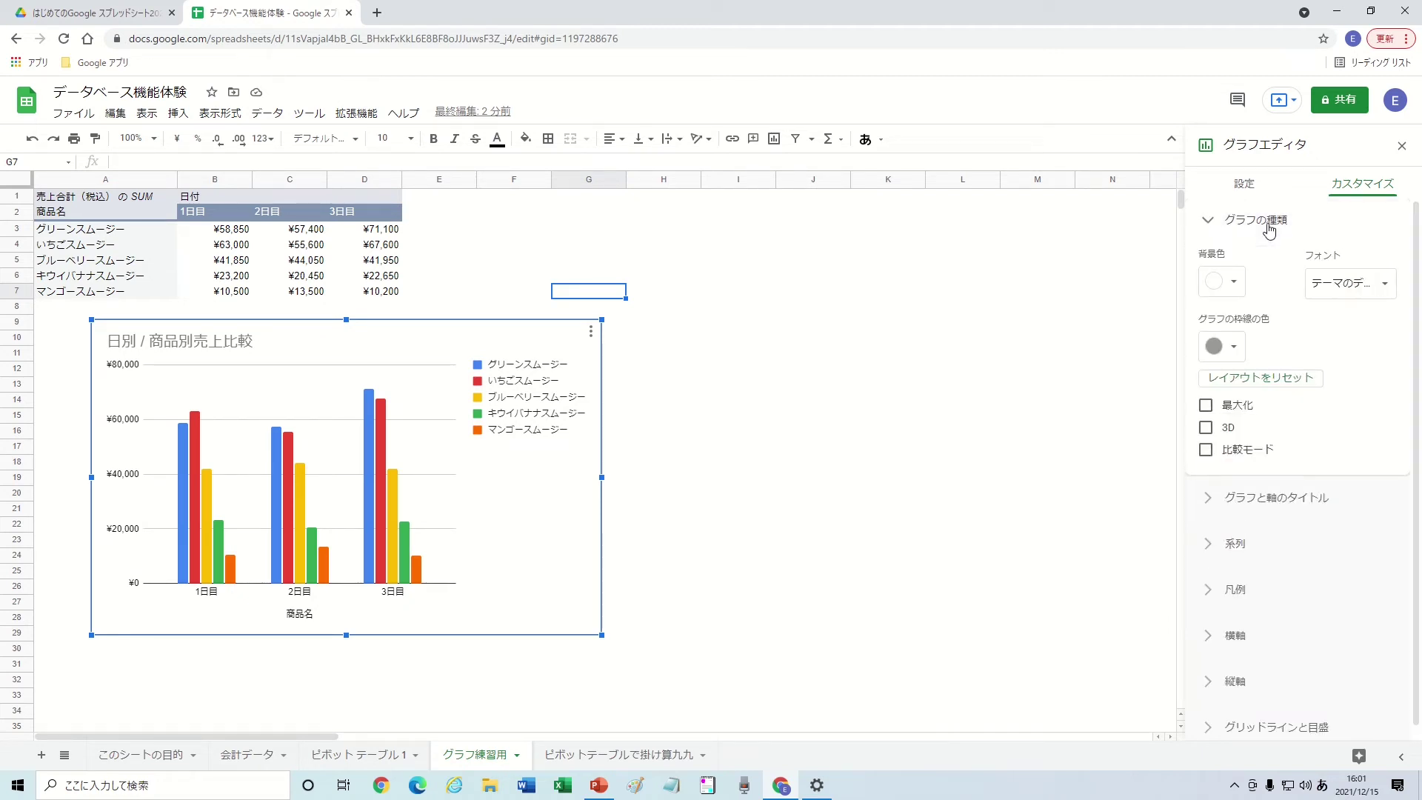
left_click(1339, 295)
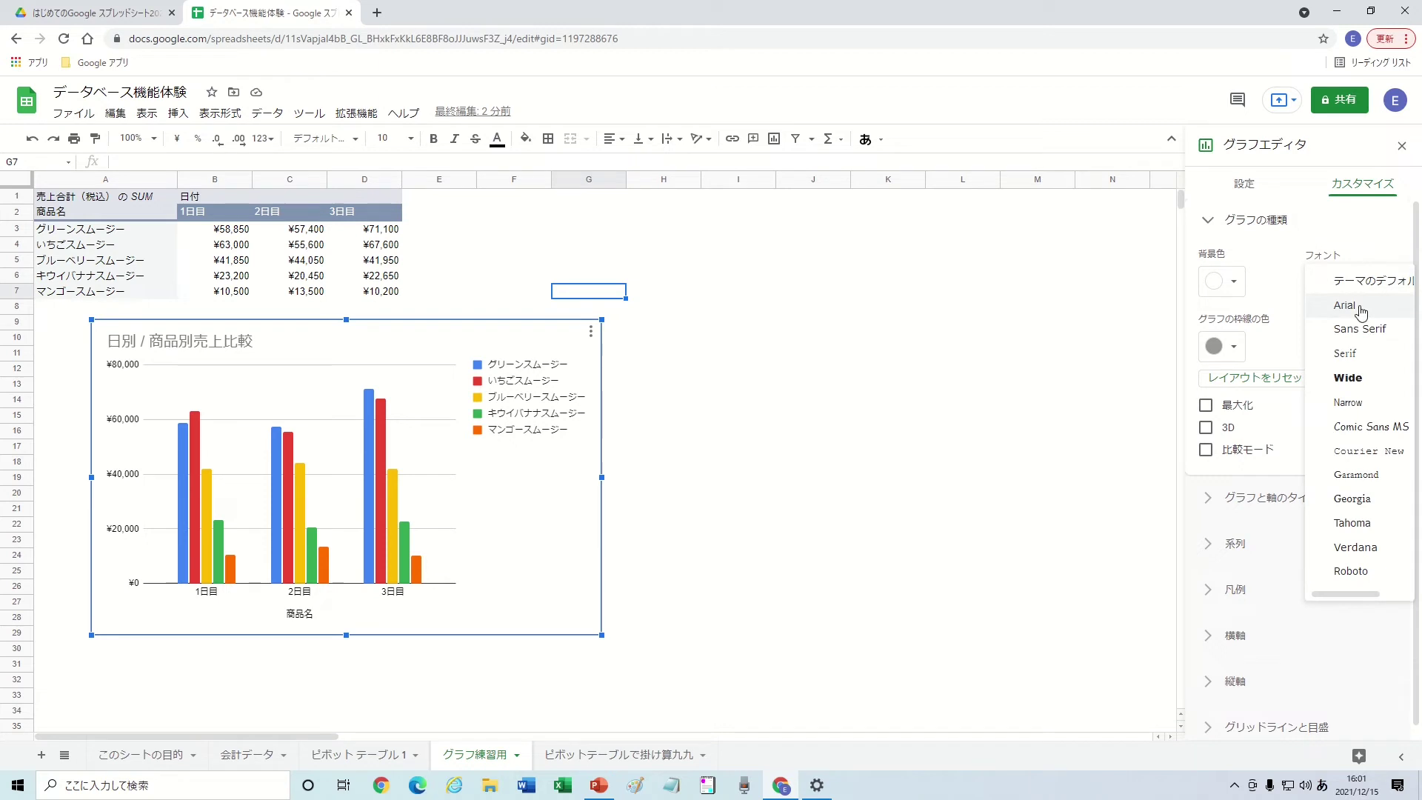
left_click(1362, 309)
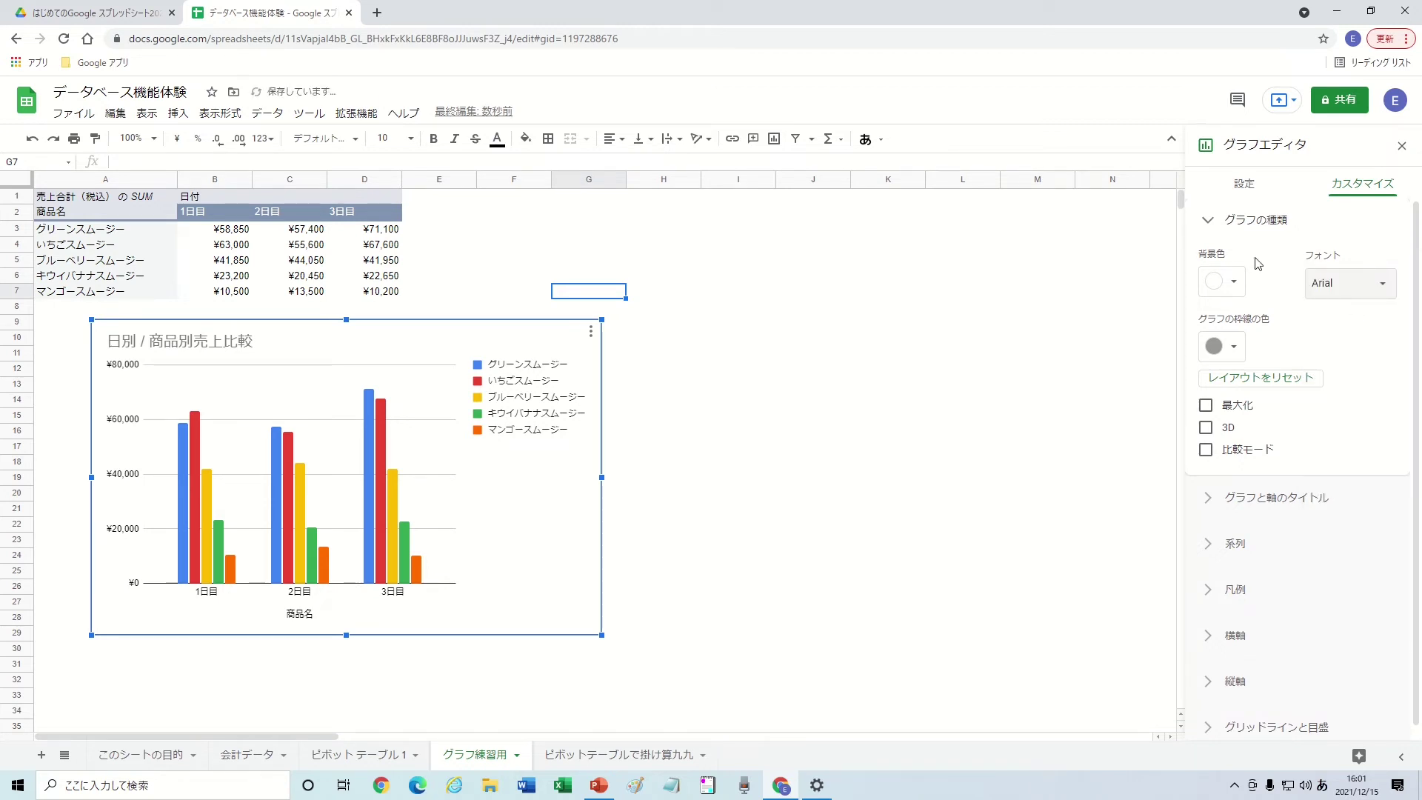
left_click(1229, 288)
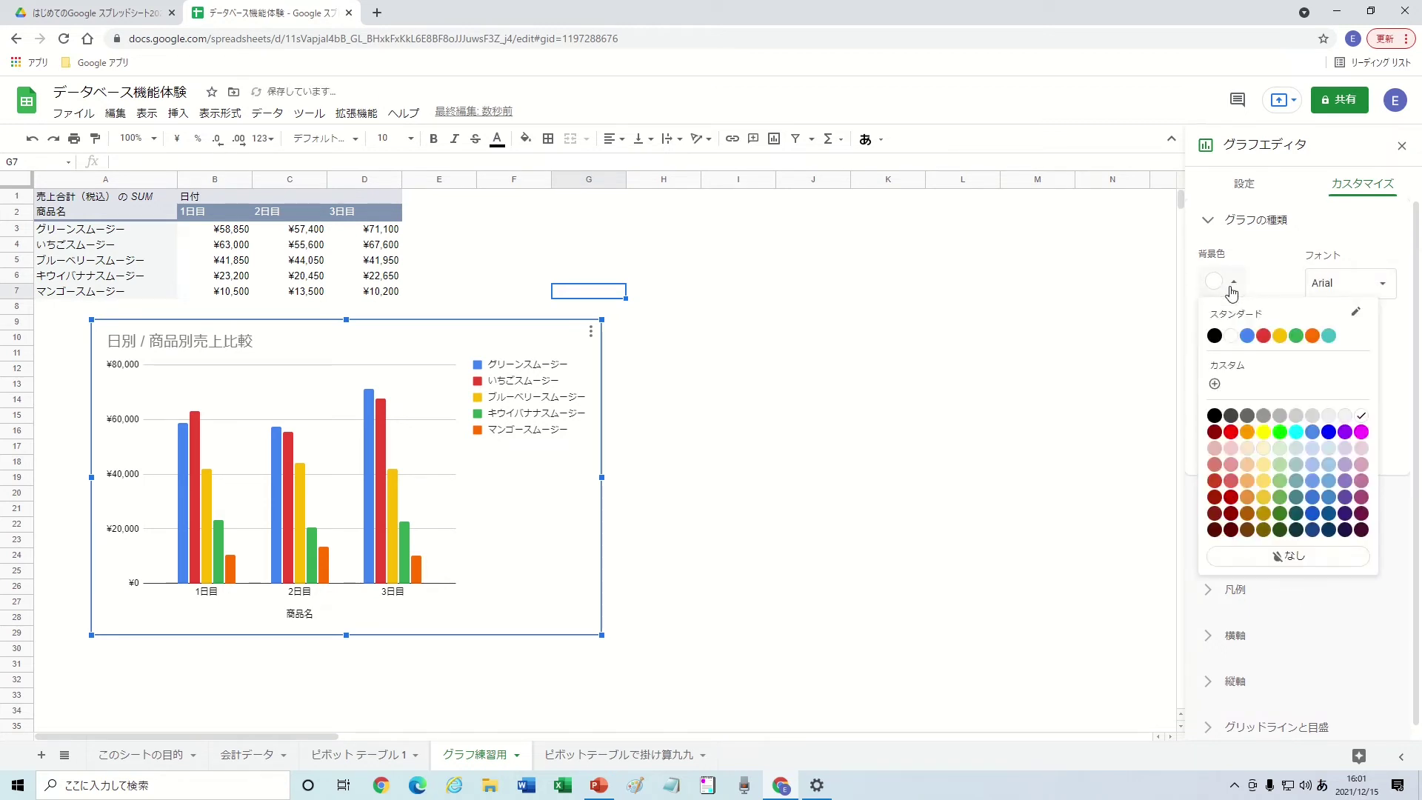
left_click(1283, 448)
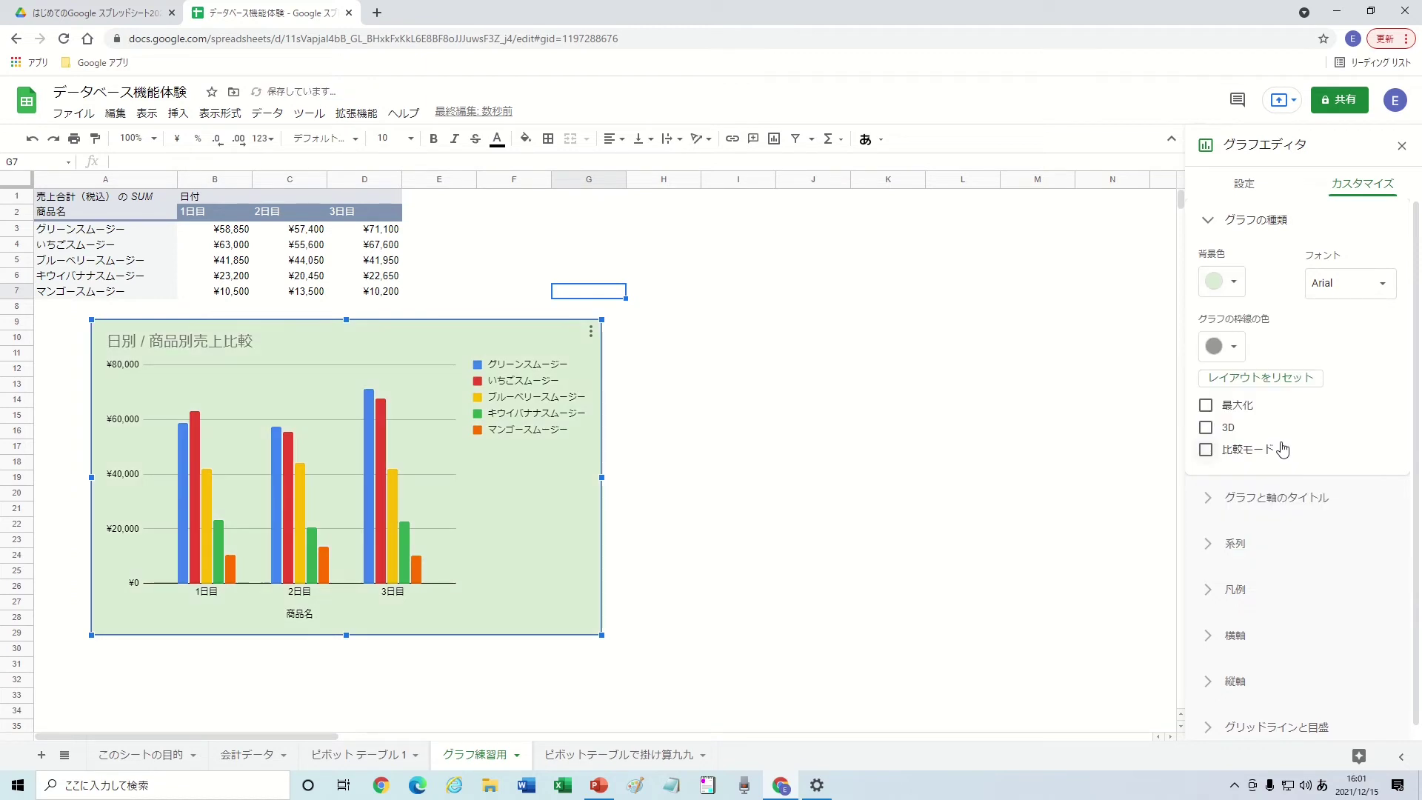
Centre-align the chart title "日別 / 商品別売上比較"
left_click(1295, 499)
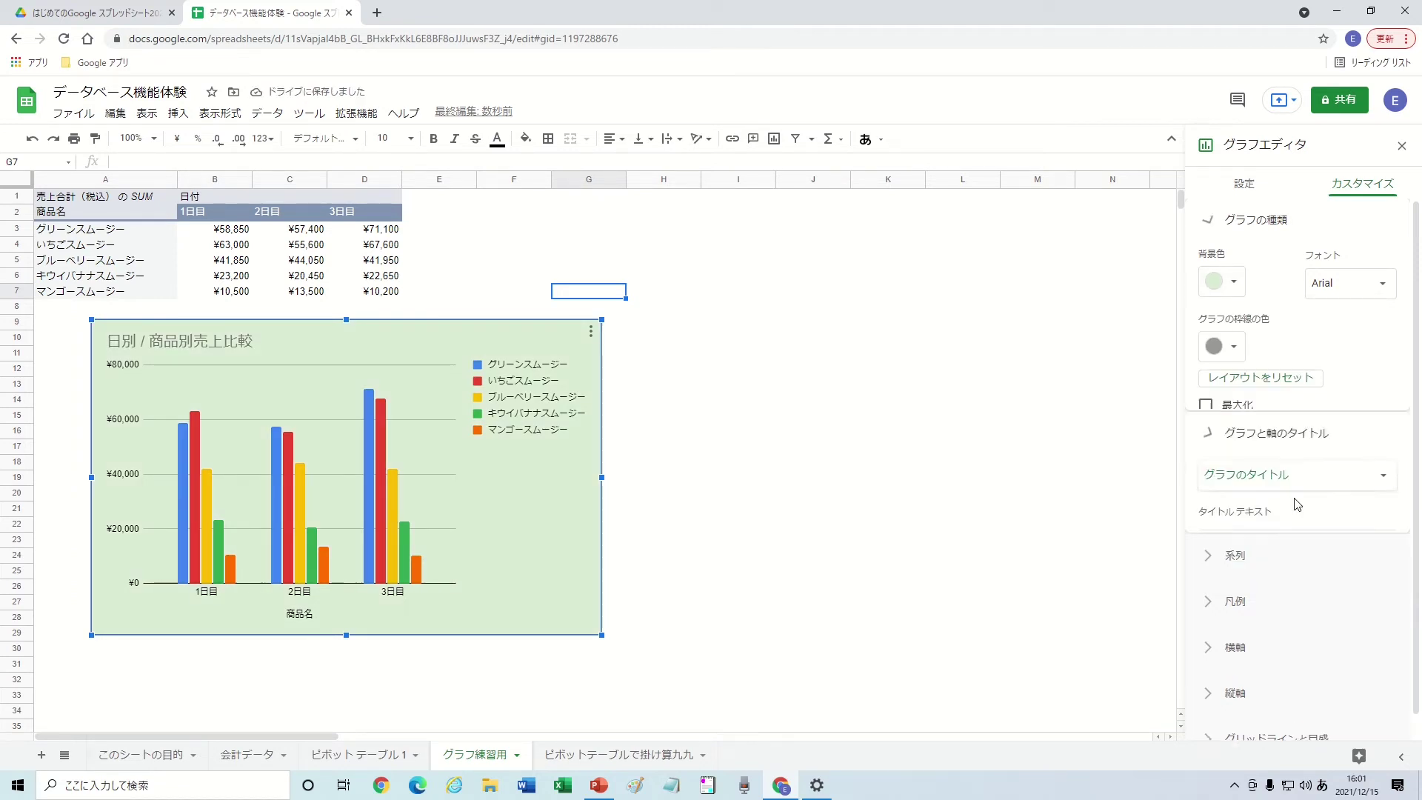
triple_click(1313, 378)
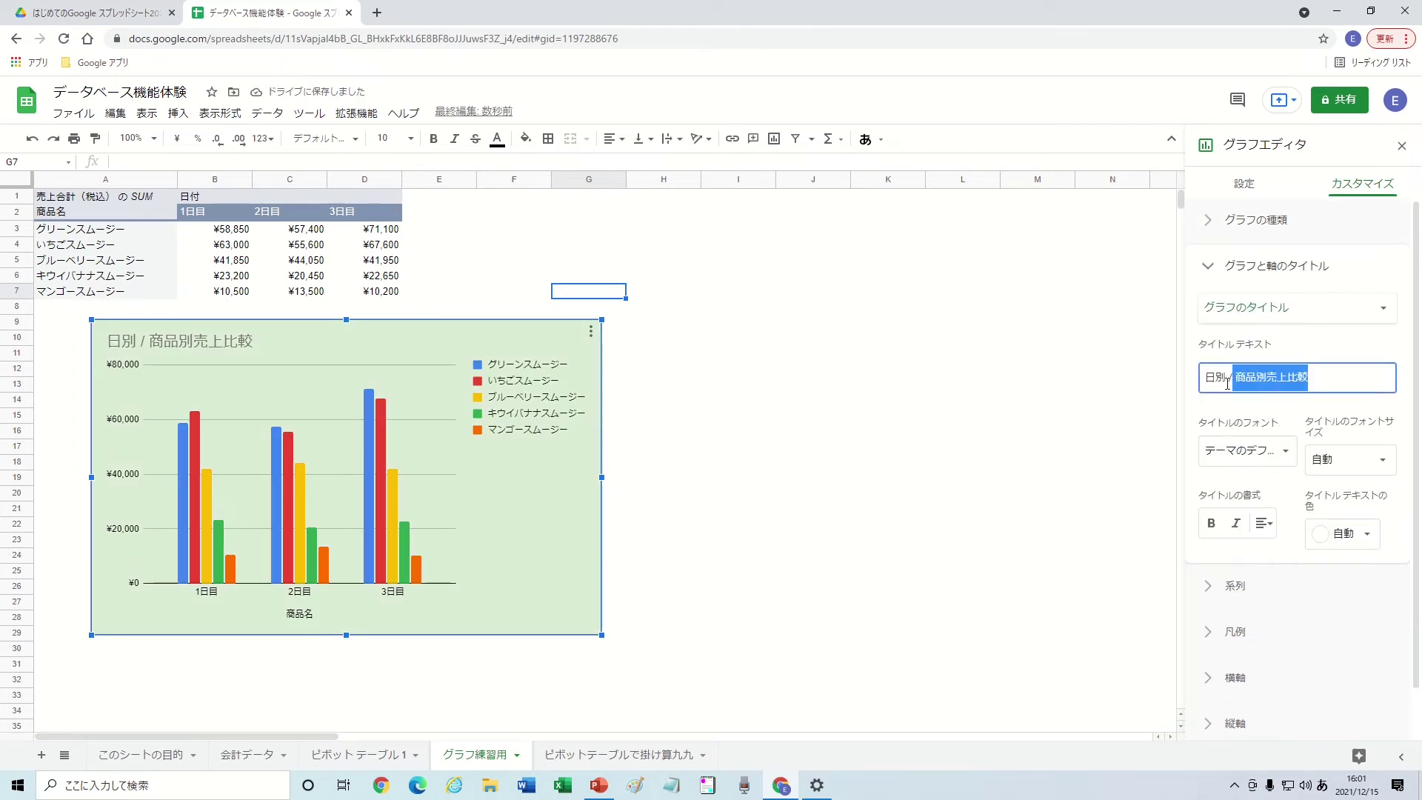
left_click(1313, 377)
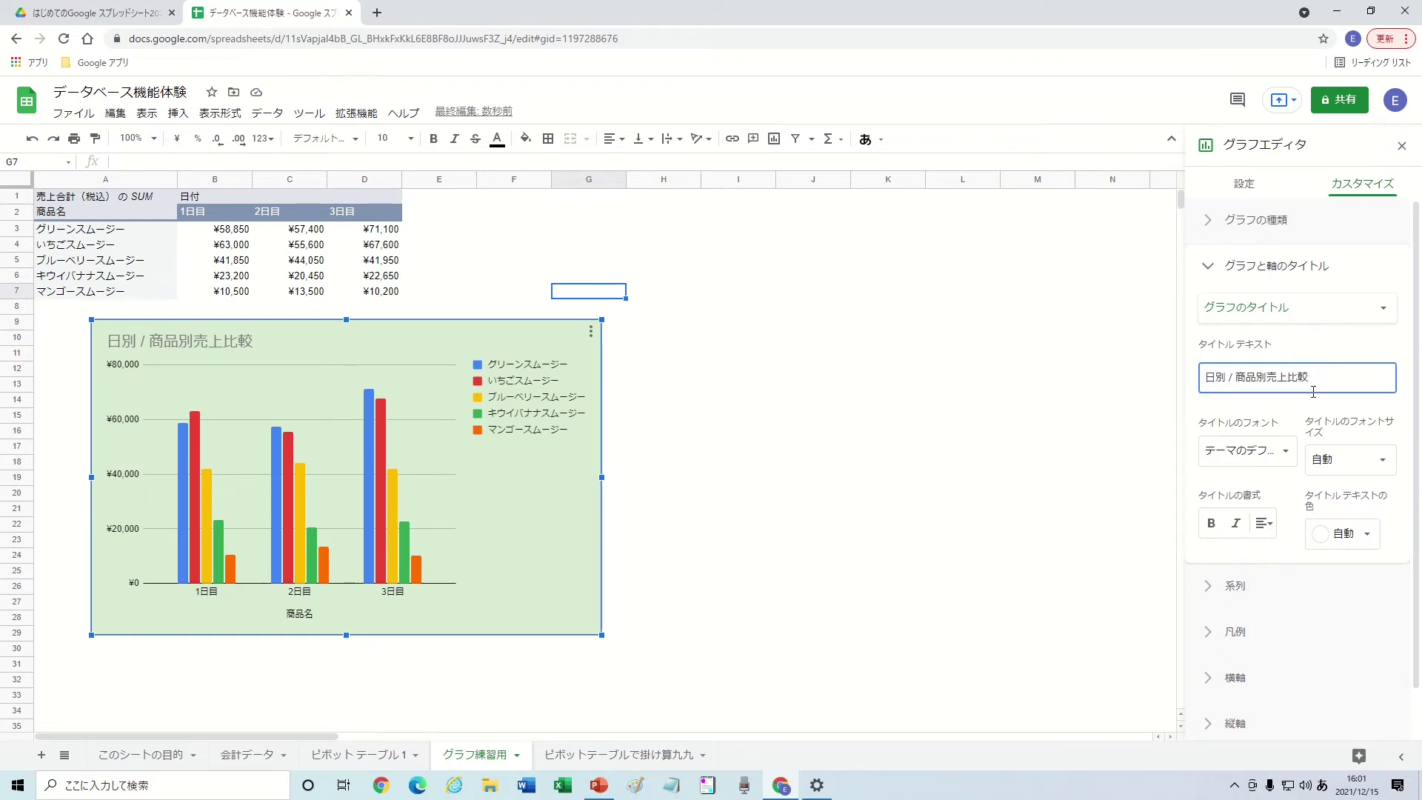
left_click(1269, 524)
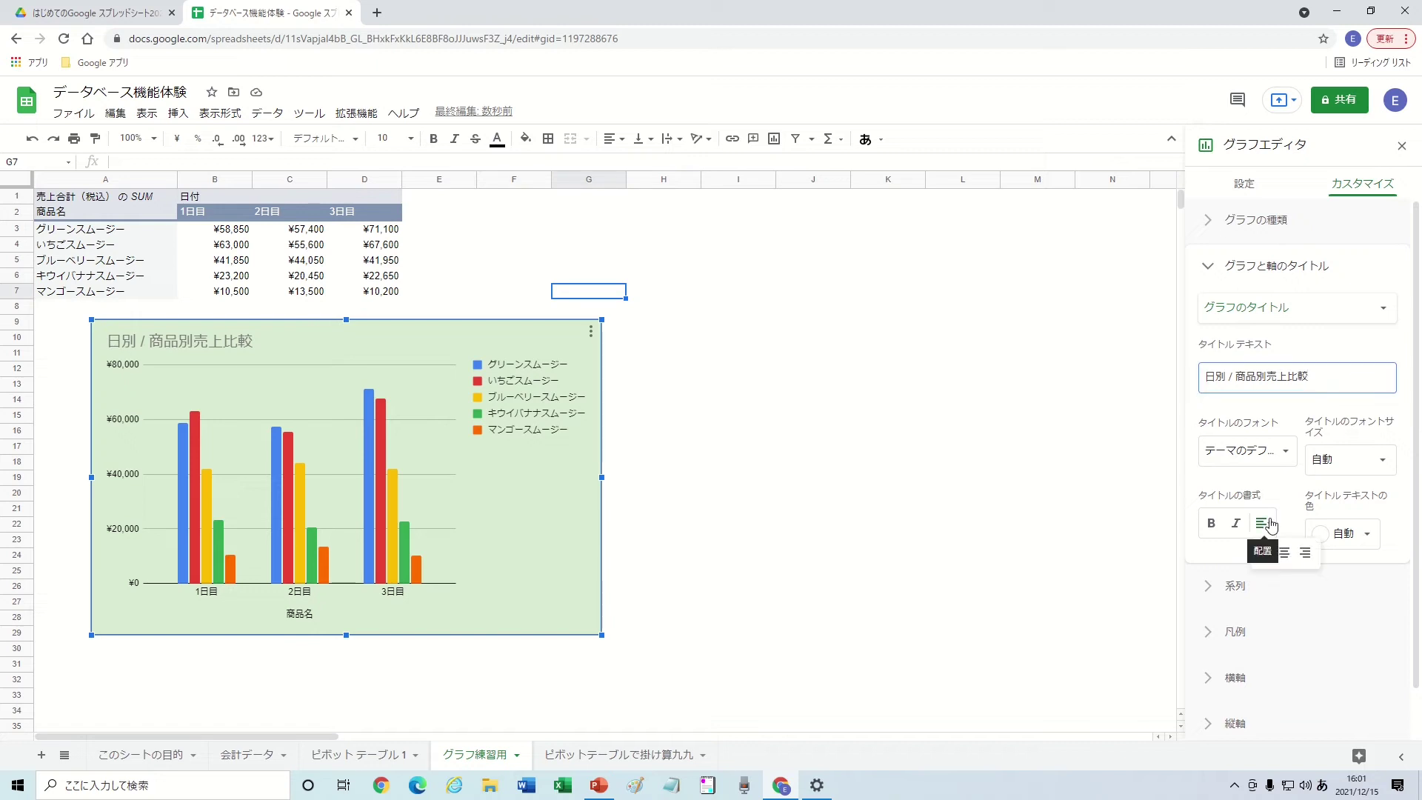
left_click(1288, 558)
Turn on data labels (データラベル) for all series in the chart
left_click(1270, 593)
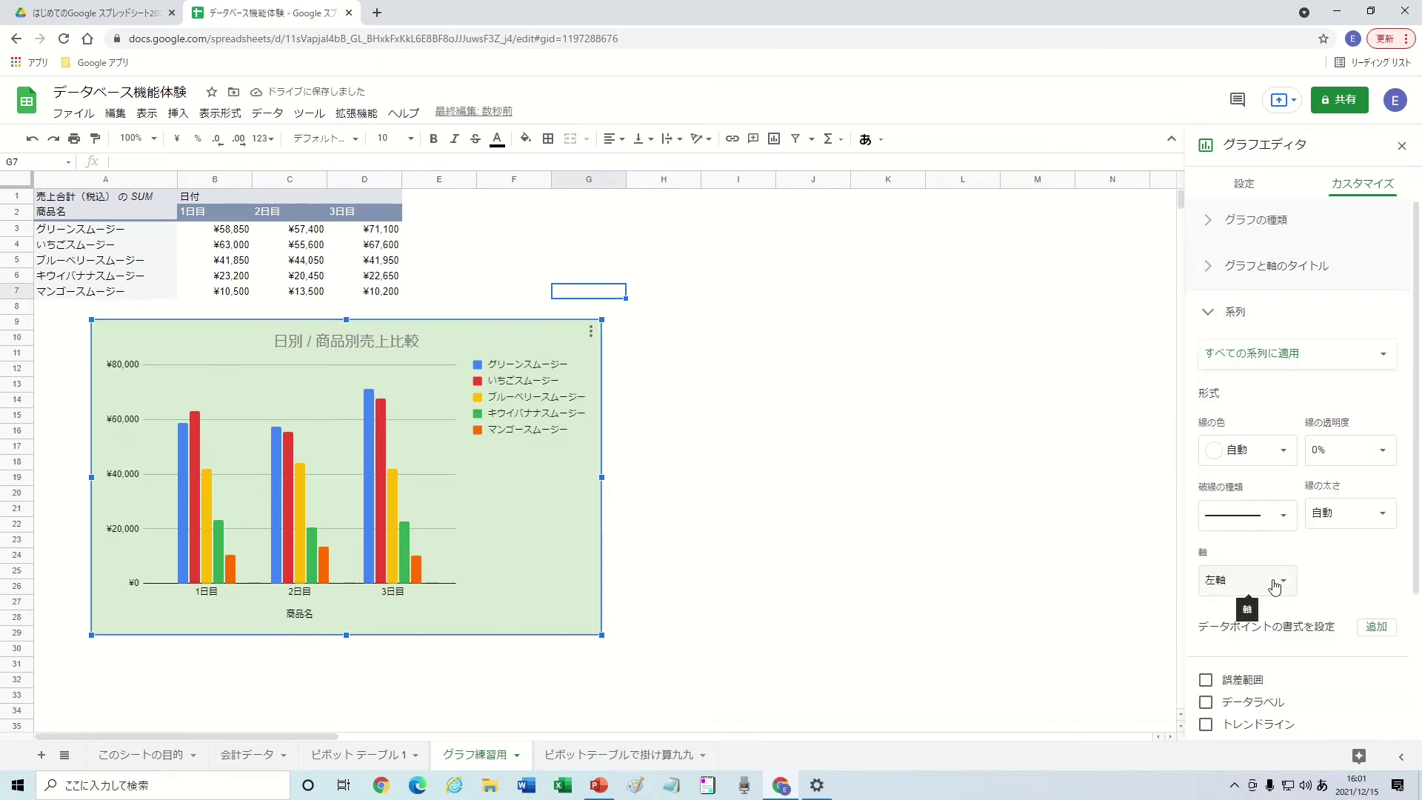
left_click(1261, 510)
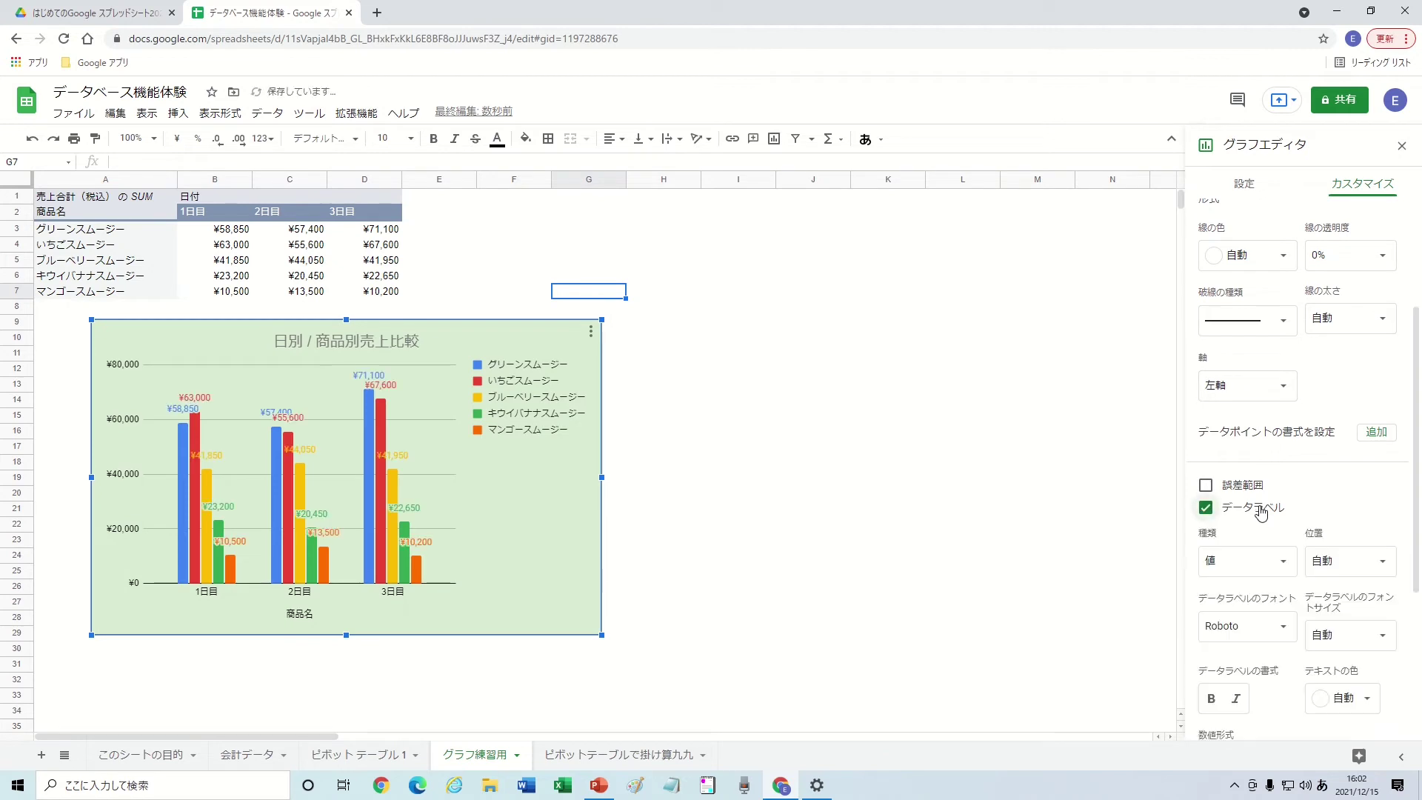
Set the position of the chart's legend to the bottom (下)
scroll(1263, 519, "down", 3)
left_click(1269, 650)
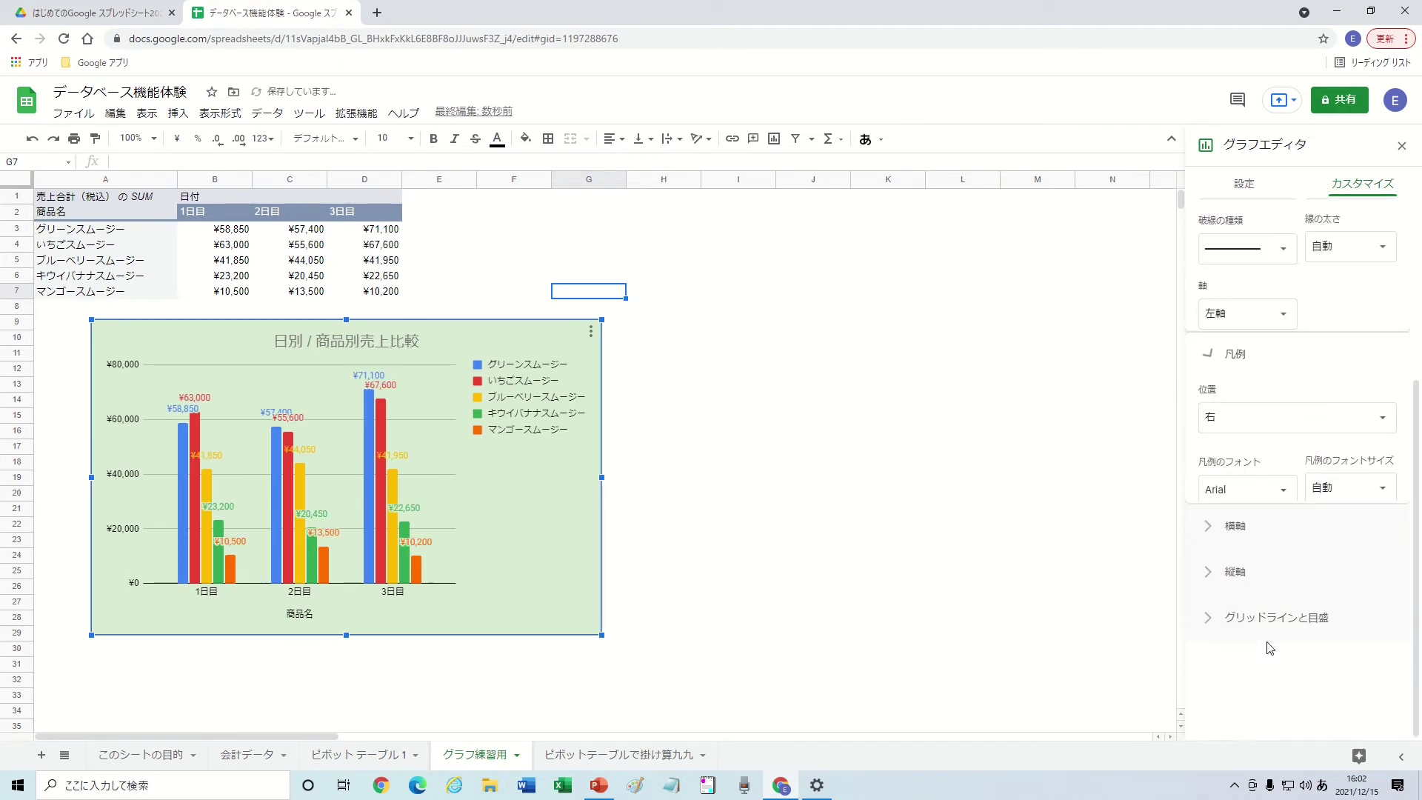
left_click(1263, 439)
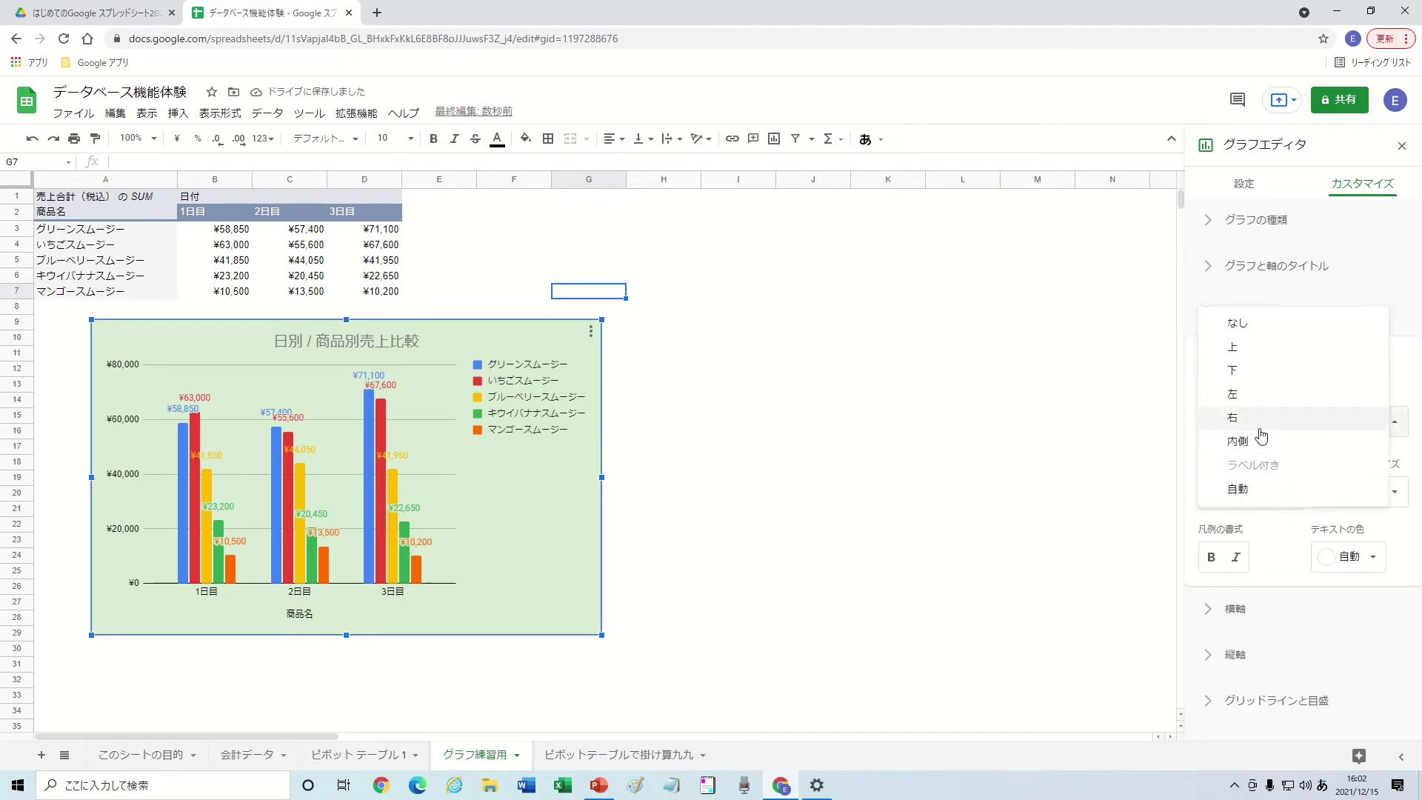
left_click(1257, 383)
Set the slant (傾斜したラベル) of the chart's horizontal axis labels to 30°
left_click(1271, 619)
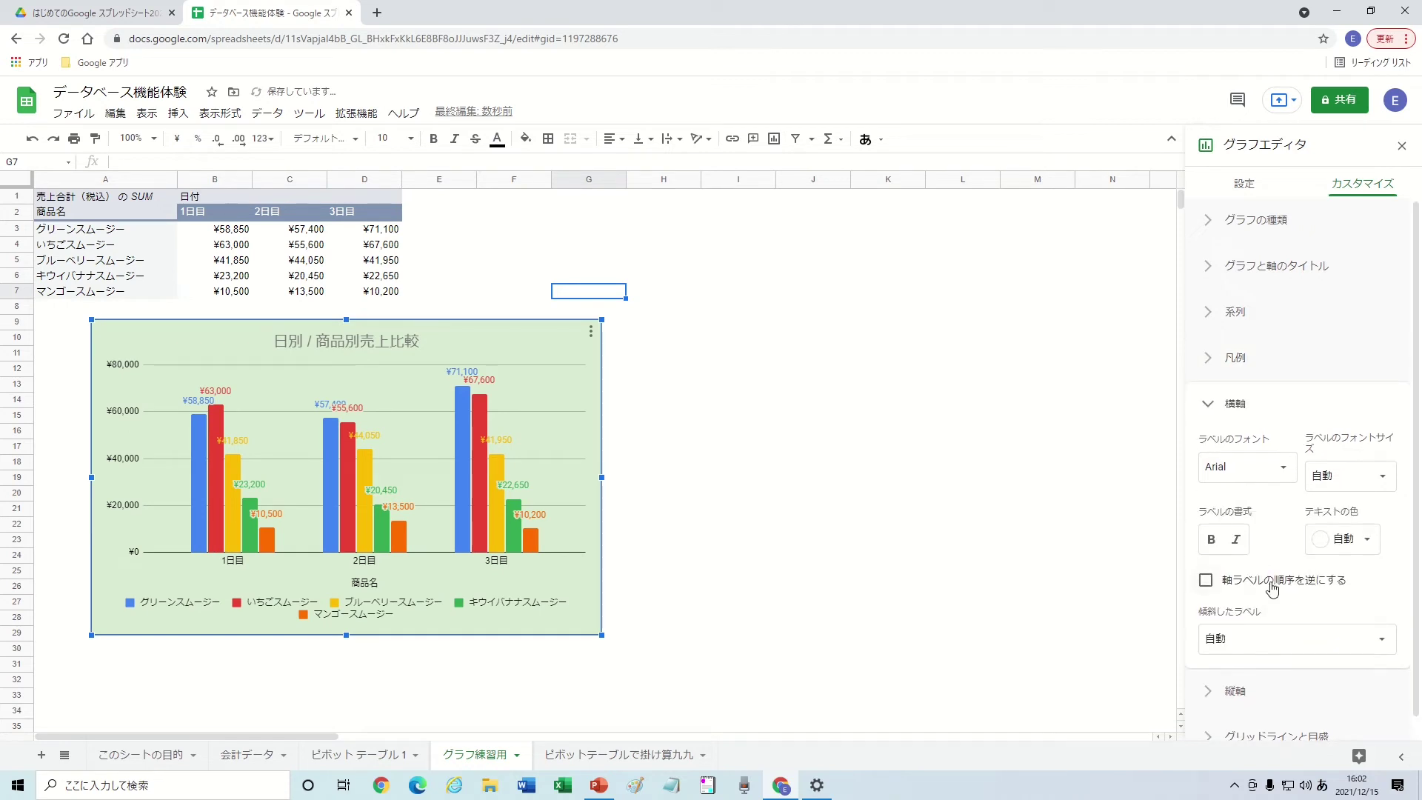
left_click(1235, 638)
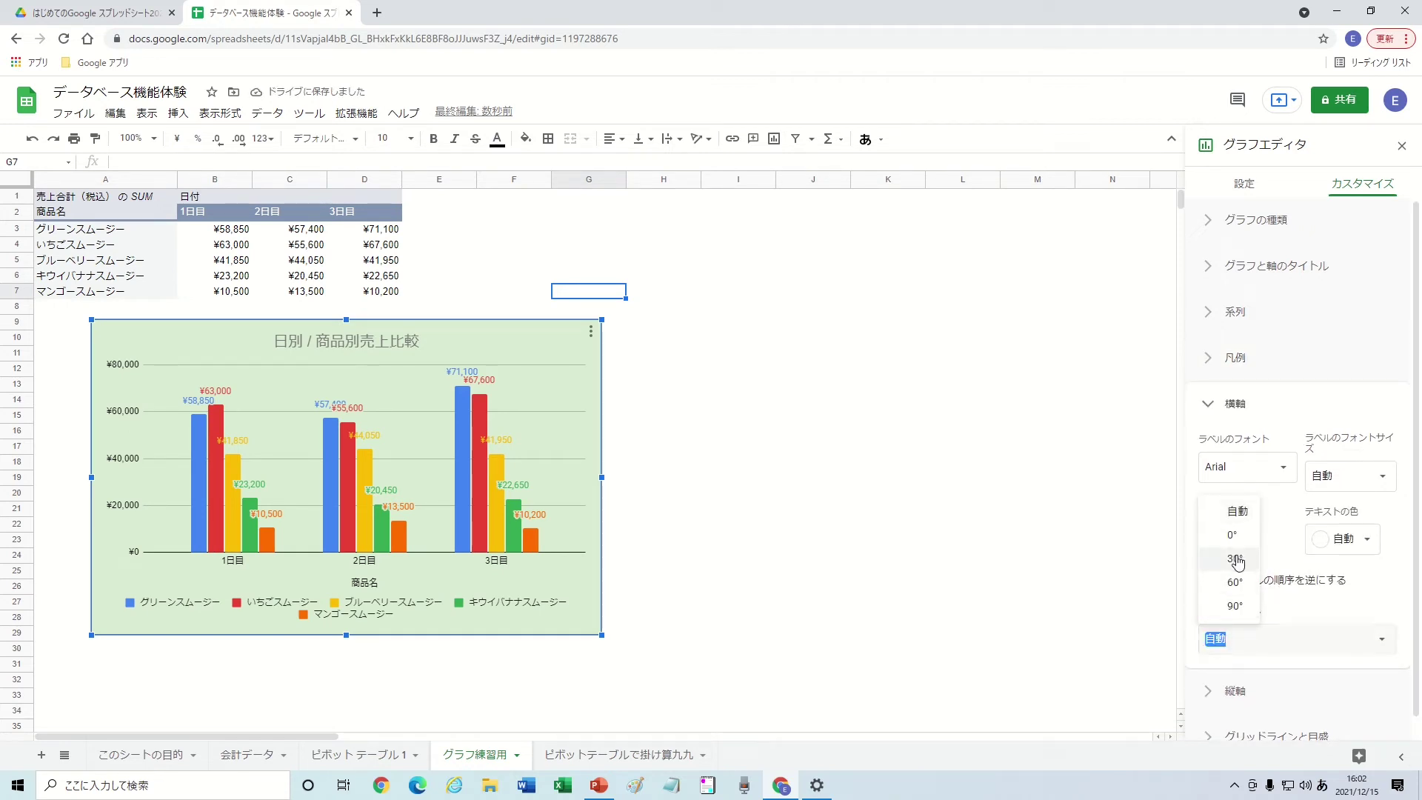
left_click(1249, 584)
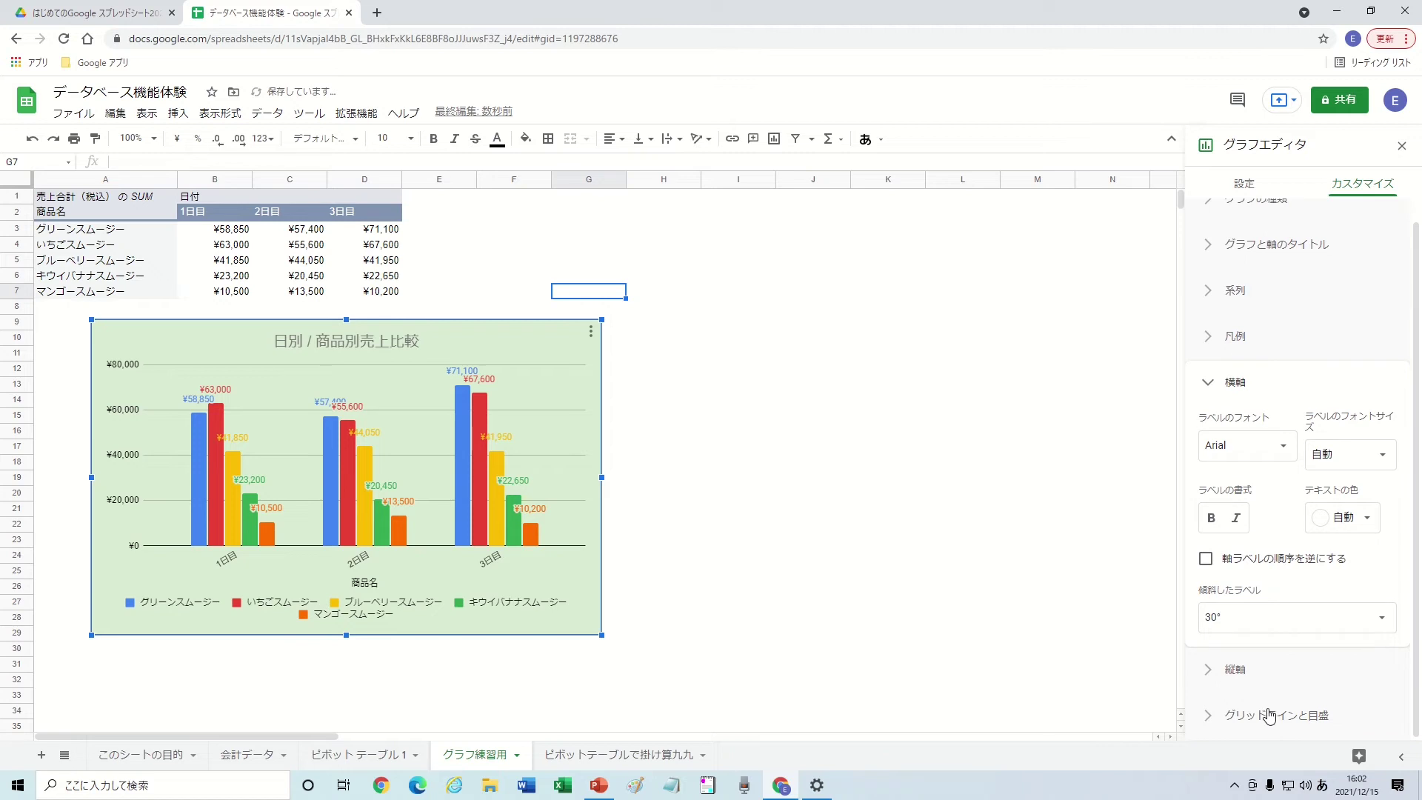
Switch the vertical axis major gridline mode to count (数) and set the number of major gridlines to 4
left_click(1270, 714)
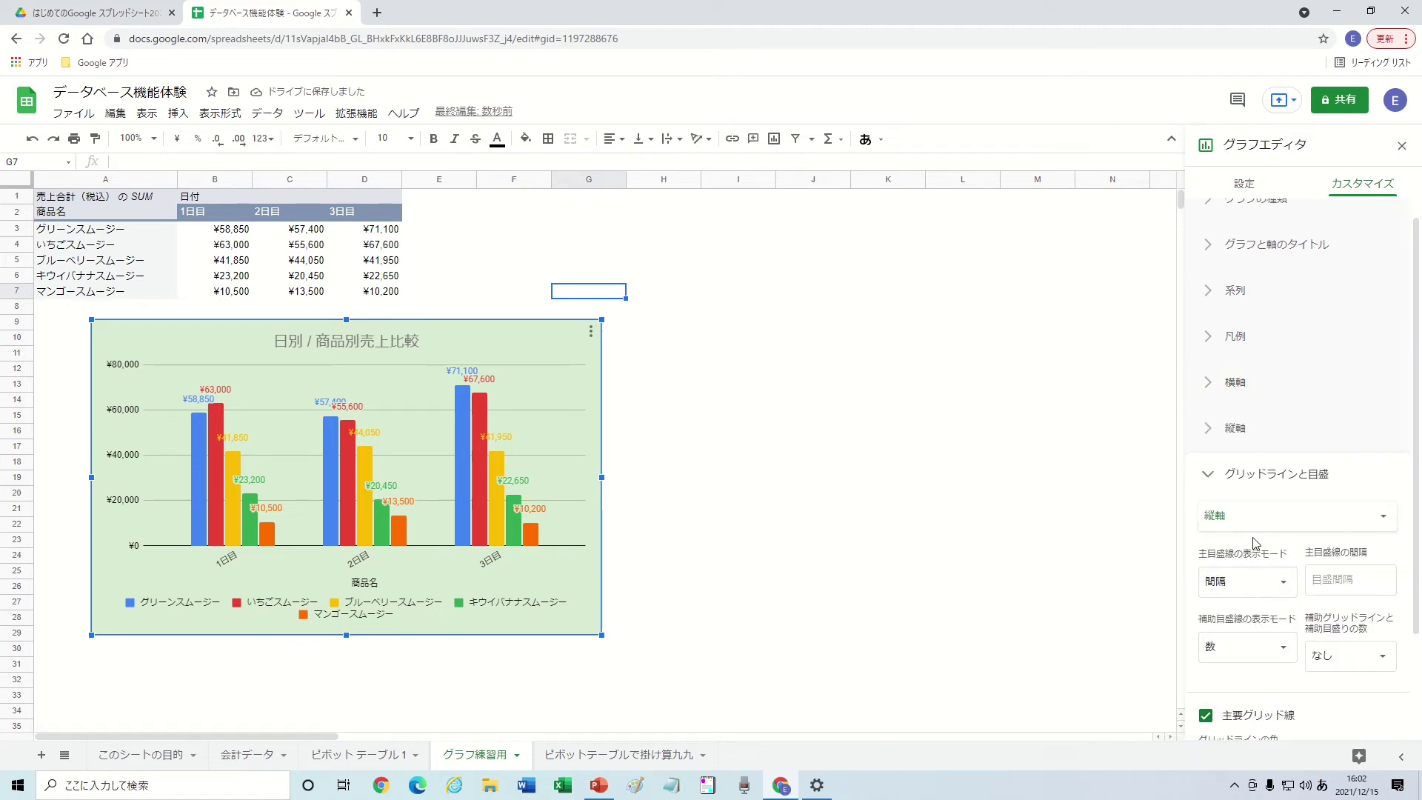
left_click(1250, 581)
left_click(1229, 605)
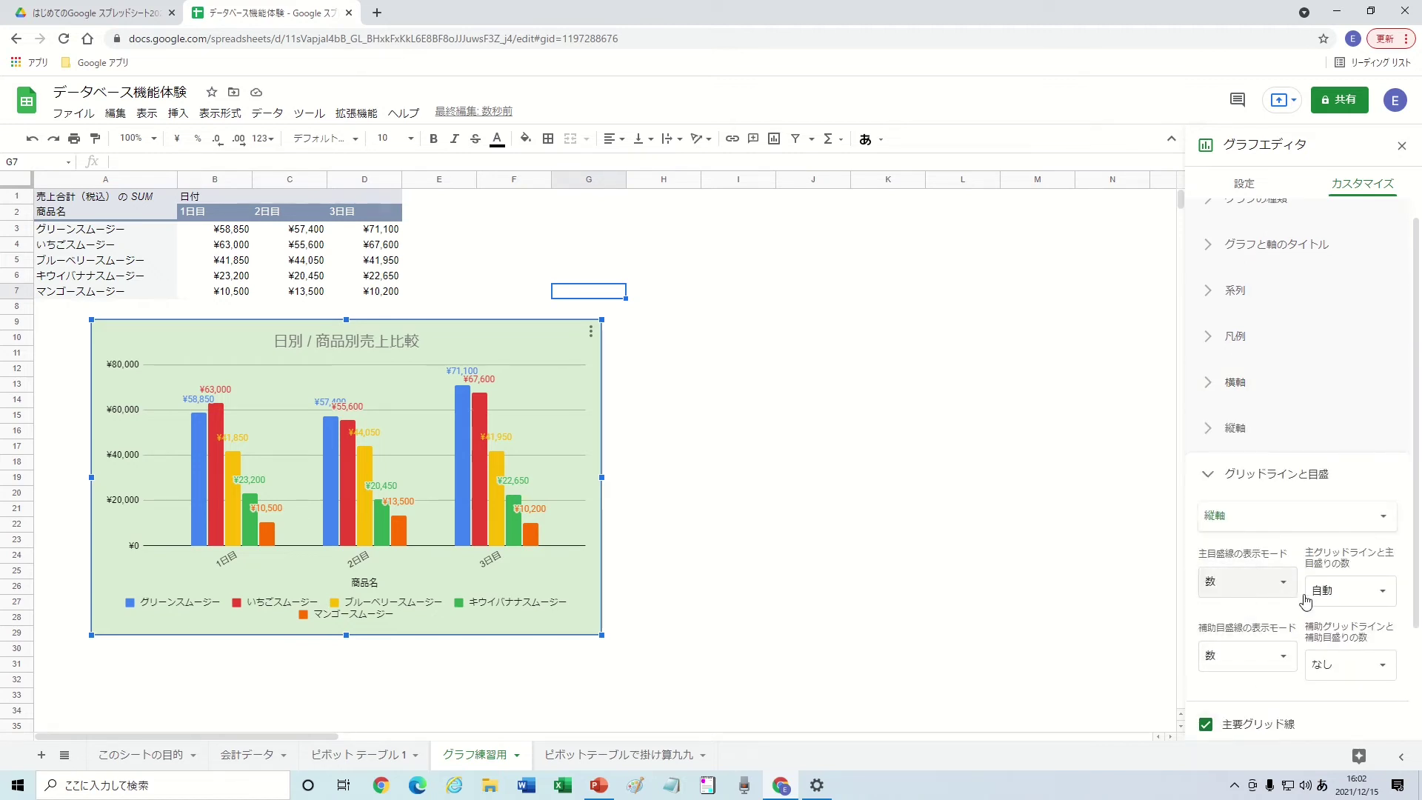
left_click(1350, 591)
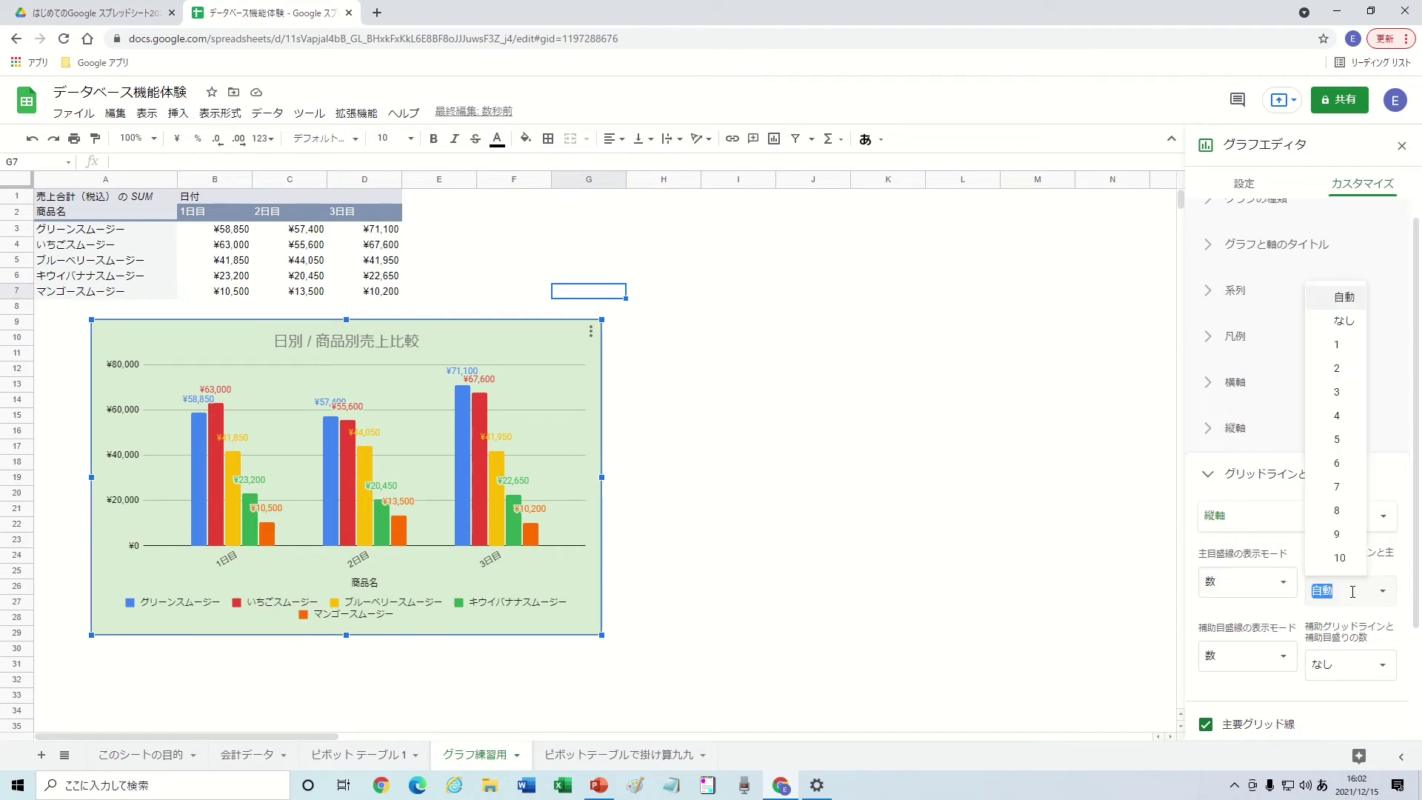
left_click(1336, 417)
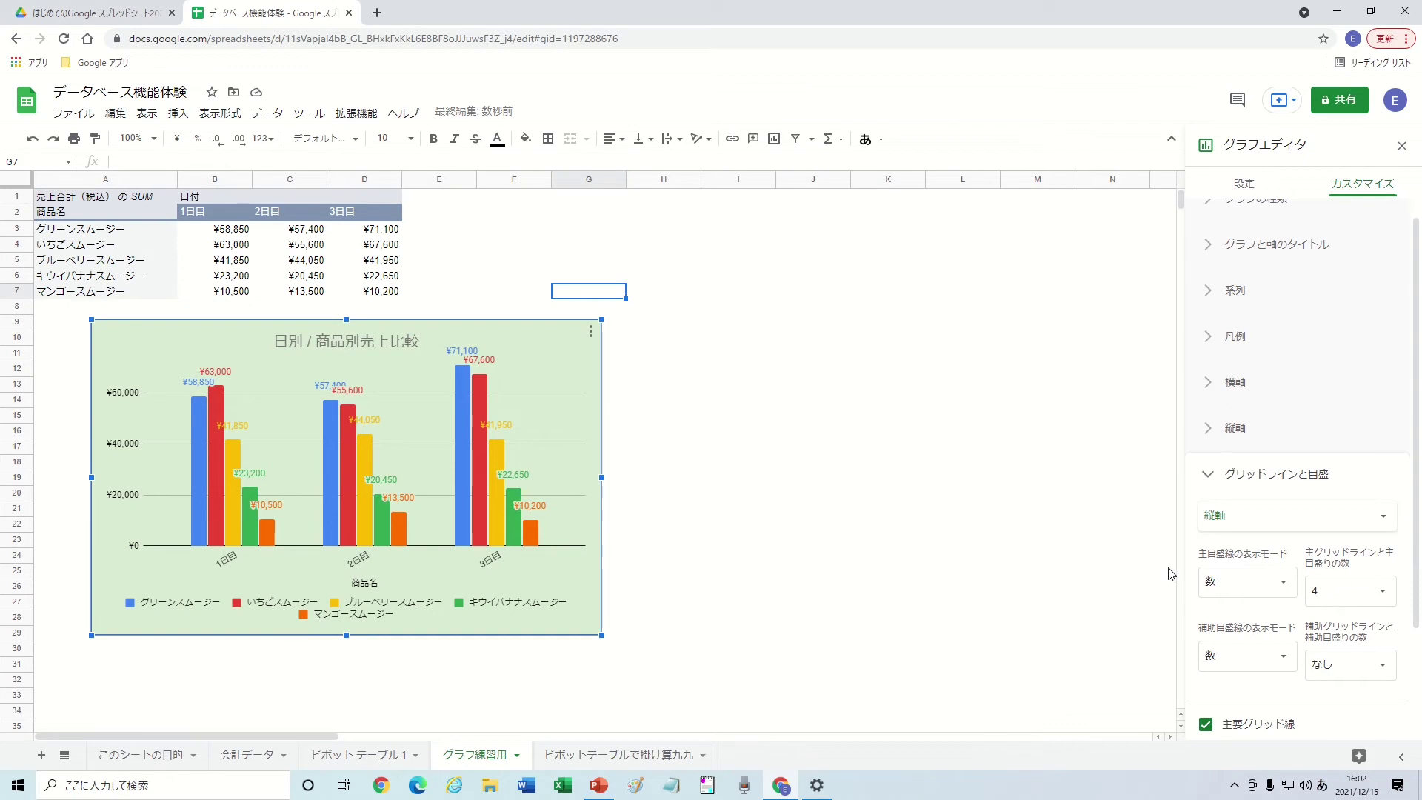
scroll(1169, 575, "down", 1)
scroll(1202, 565, "down", 1)
scroll(1202, 565, "down", 1)
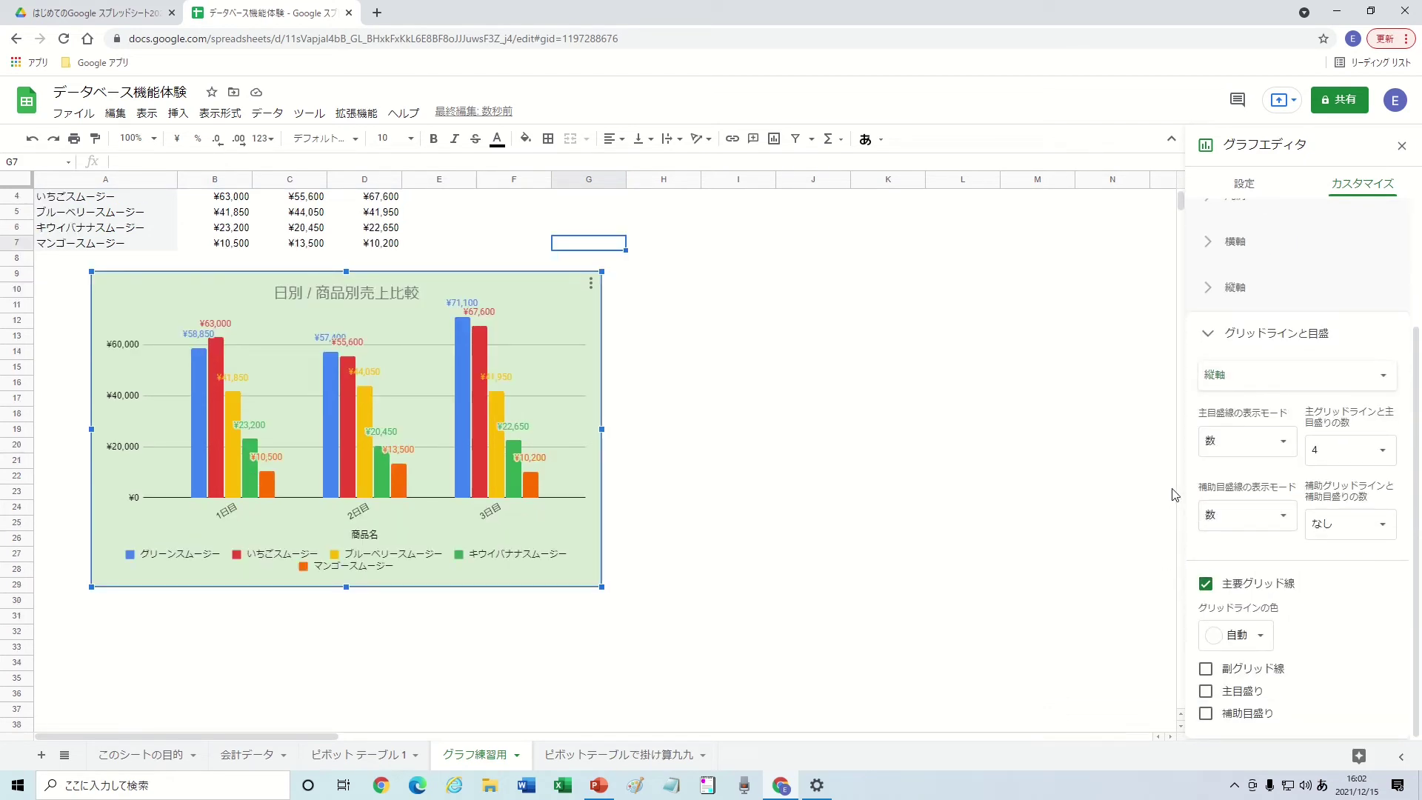
scroll(963, 368, "up", 1)
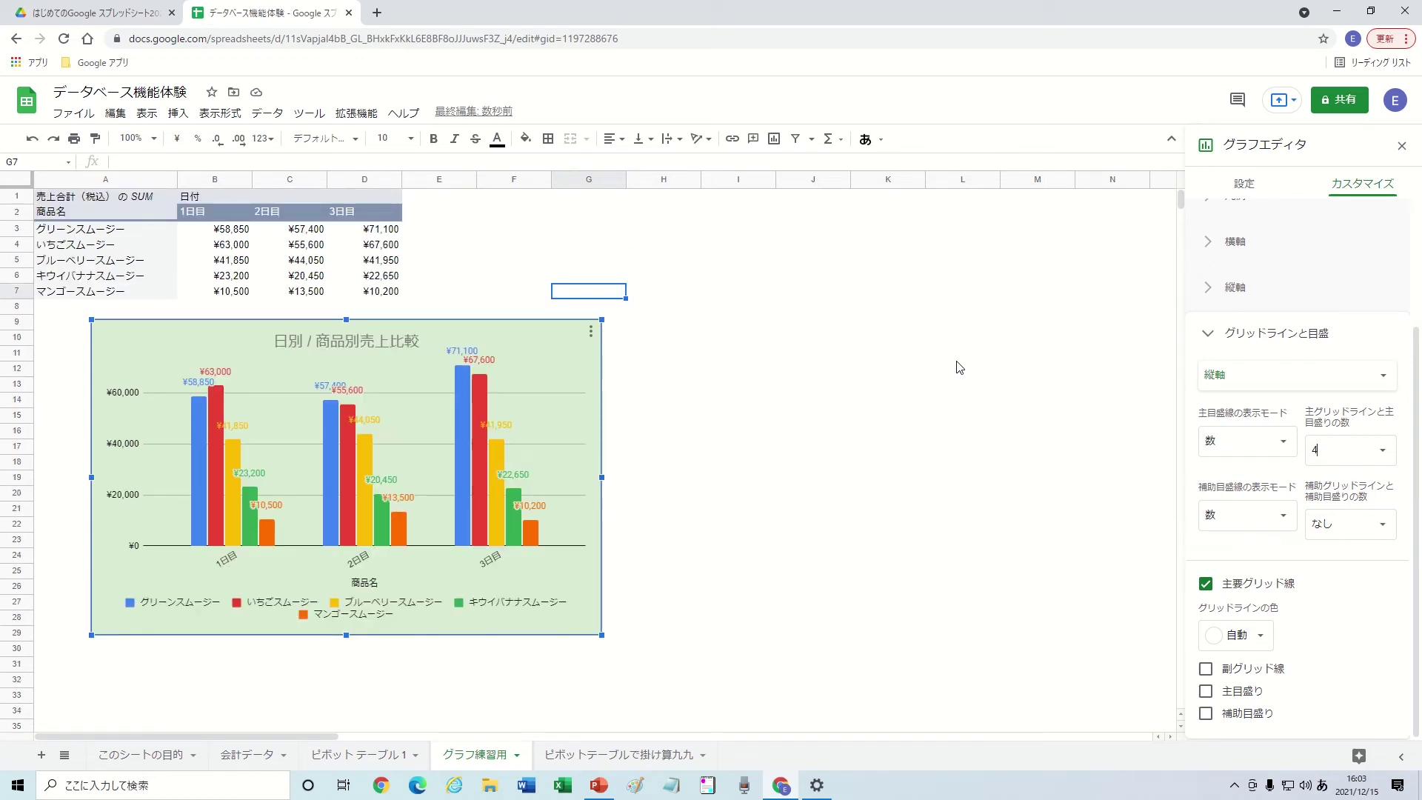
left_click(1209, 333)
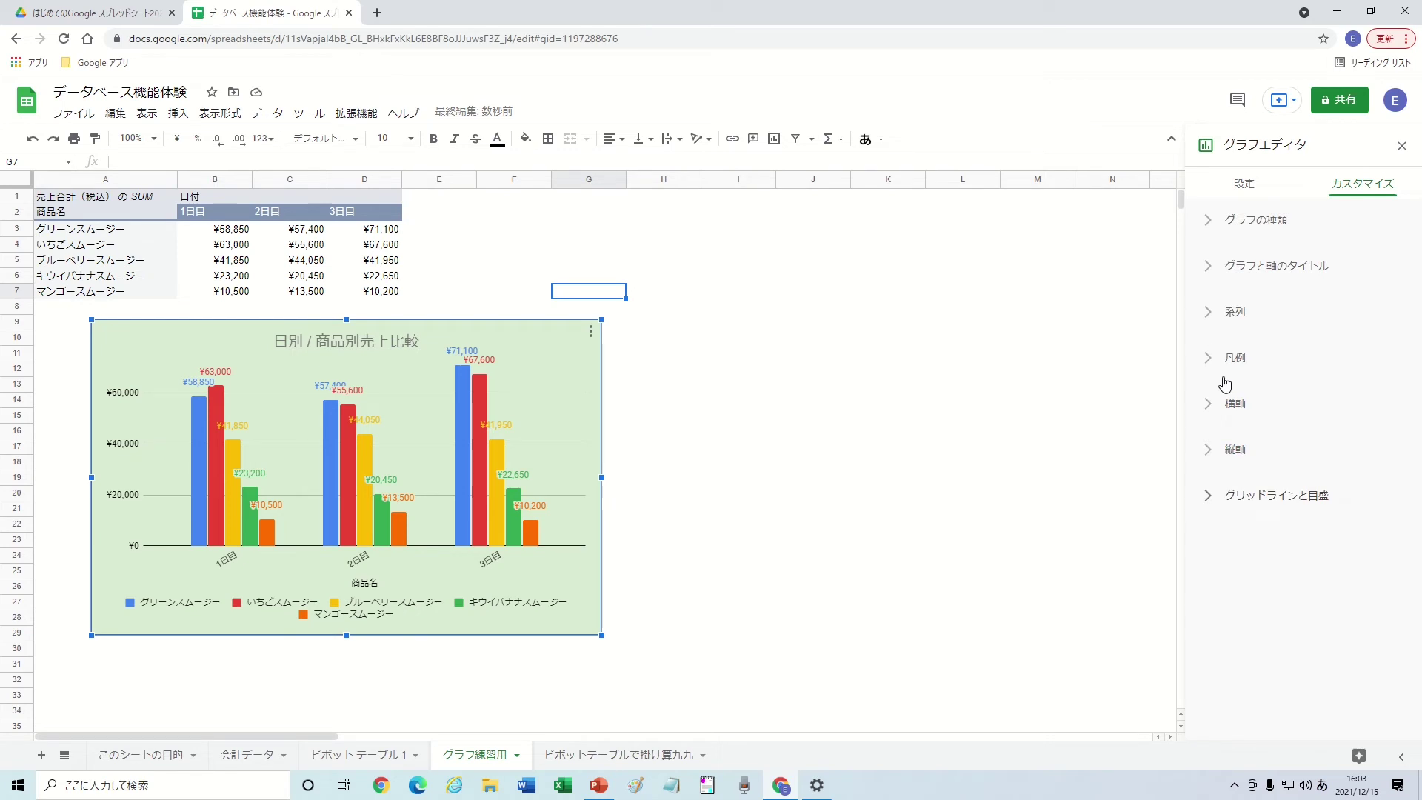
Set the scale factor (倍率) of the chart's vertical axis to 1,000
left_click(1213, 465)
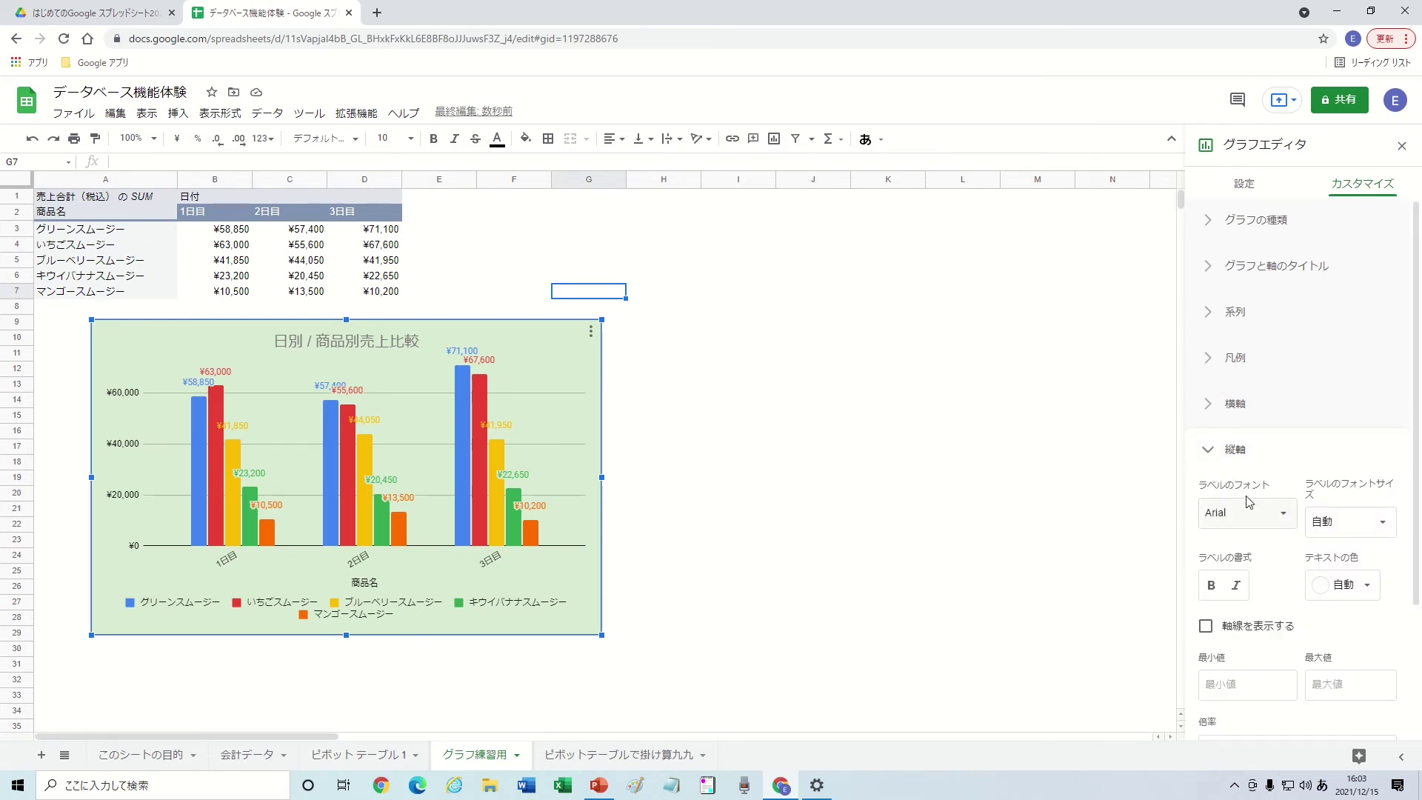
scroll(1249, 502, "down", 3)
left_click(1267, 574)
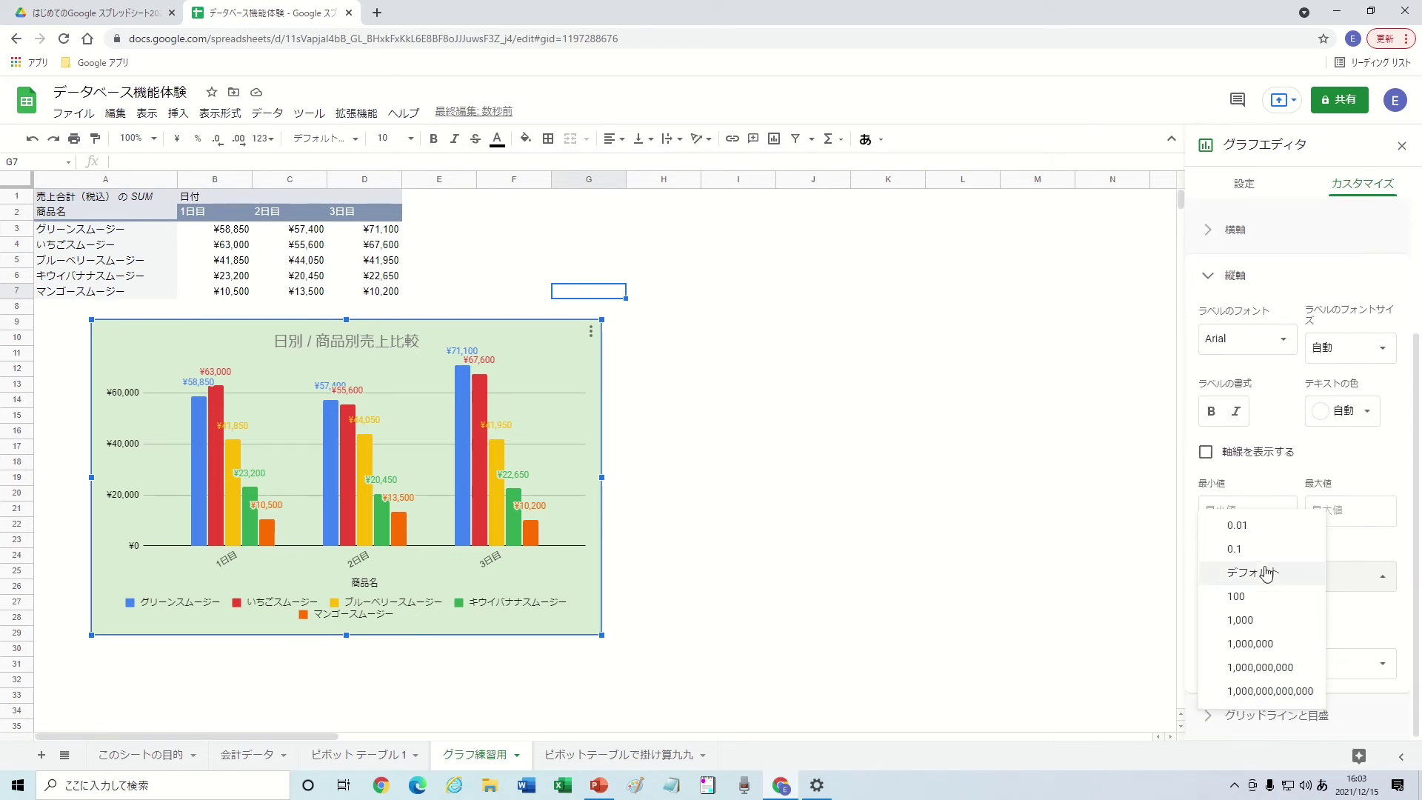
left_click(1261, 621)
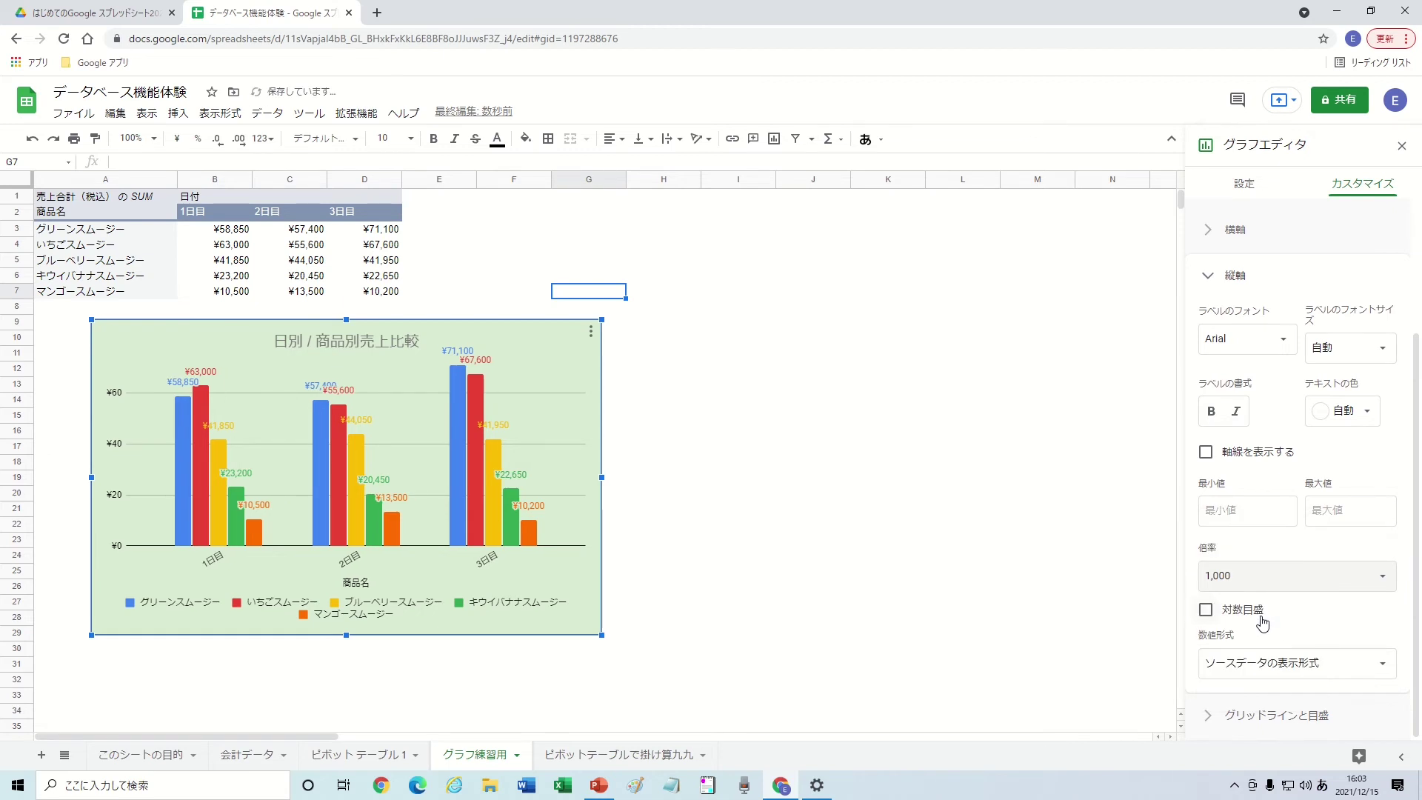
Apply the custom number format "0（千円）" to the vertical axis labels
left_click(1293, 670)
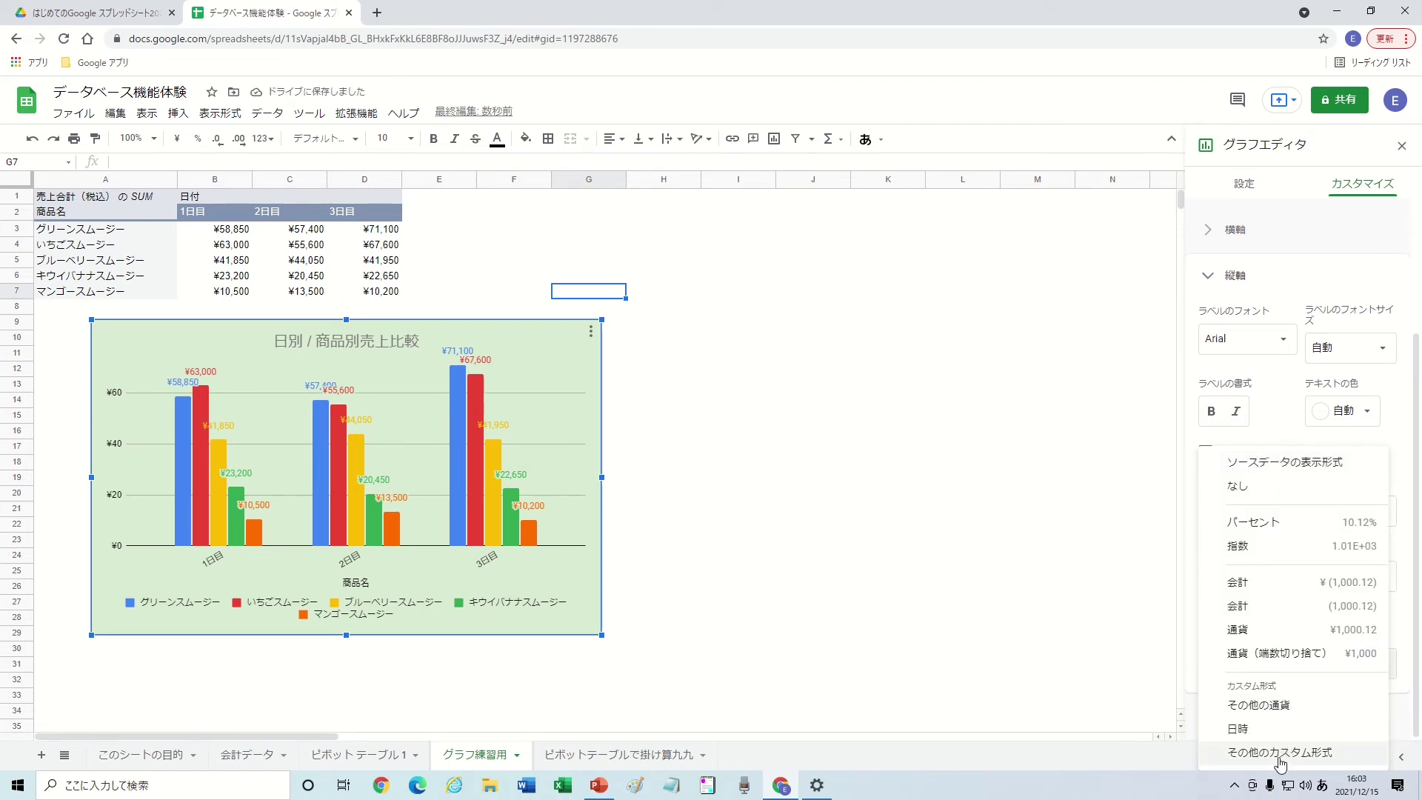
left_click(1281, 752)
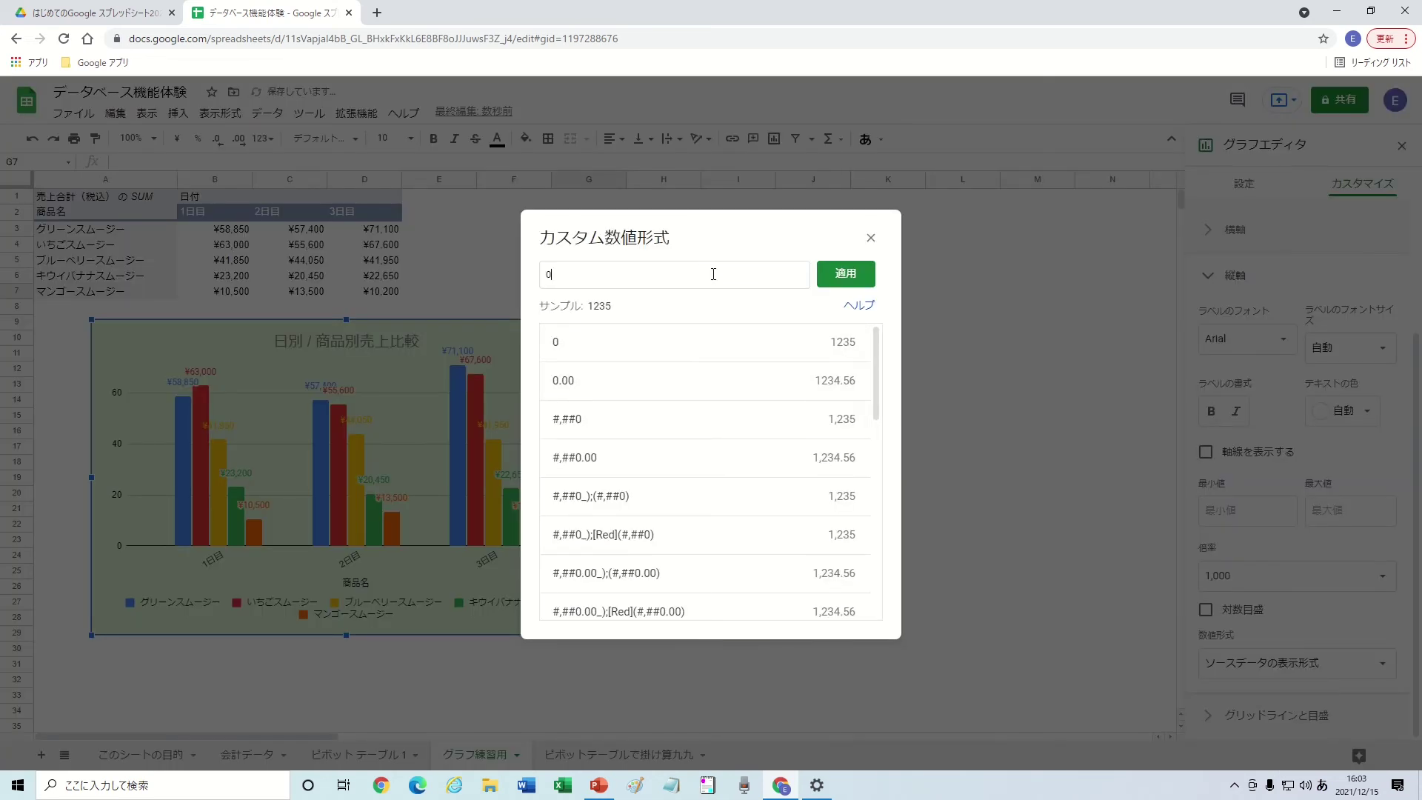
type("()")
type("千円）")
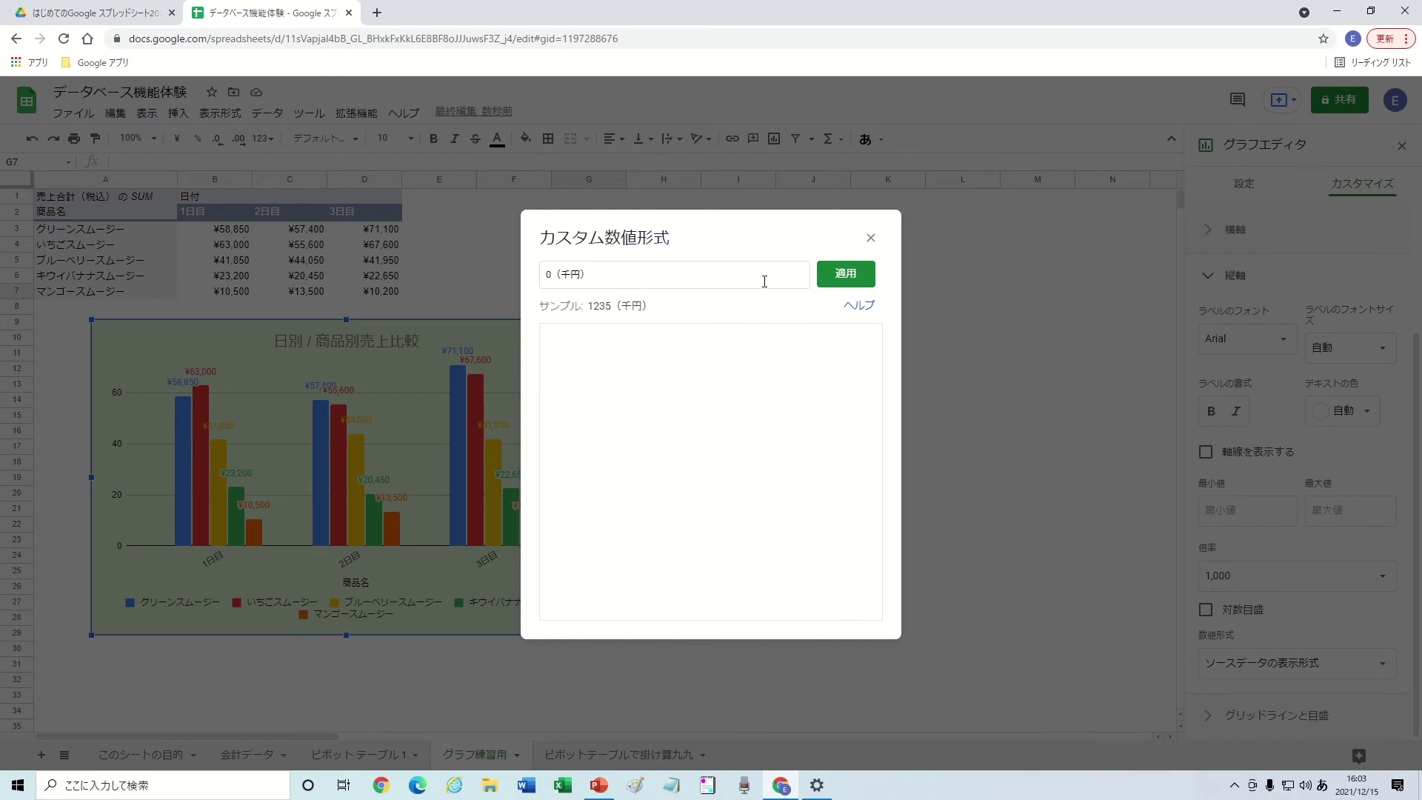
left_click(831, 280)
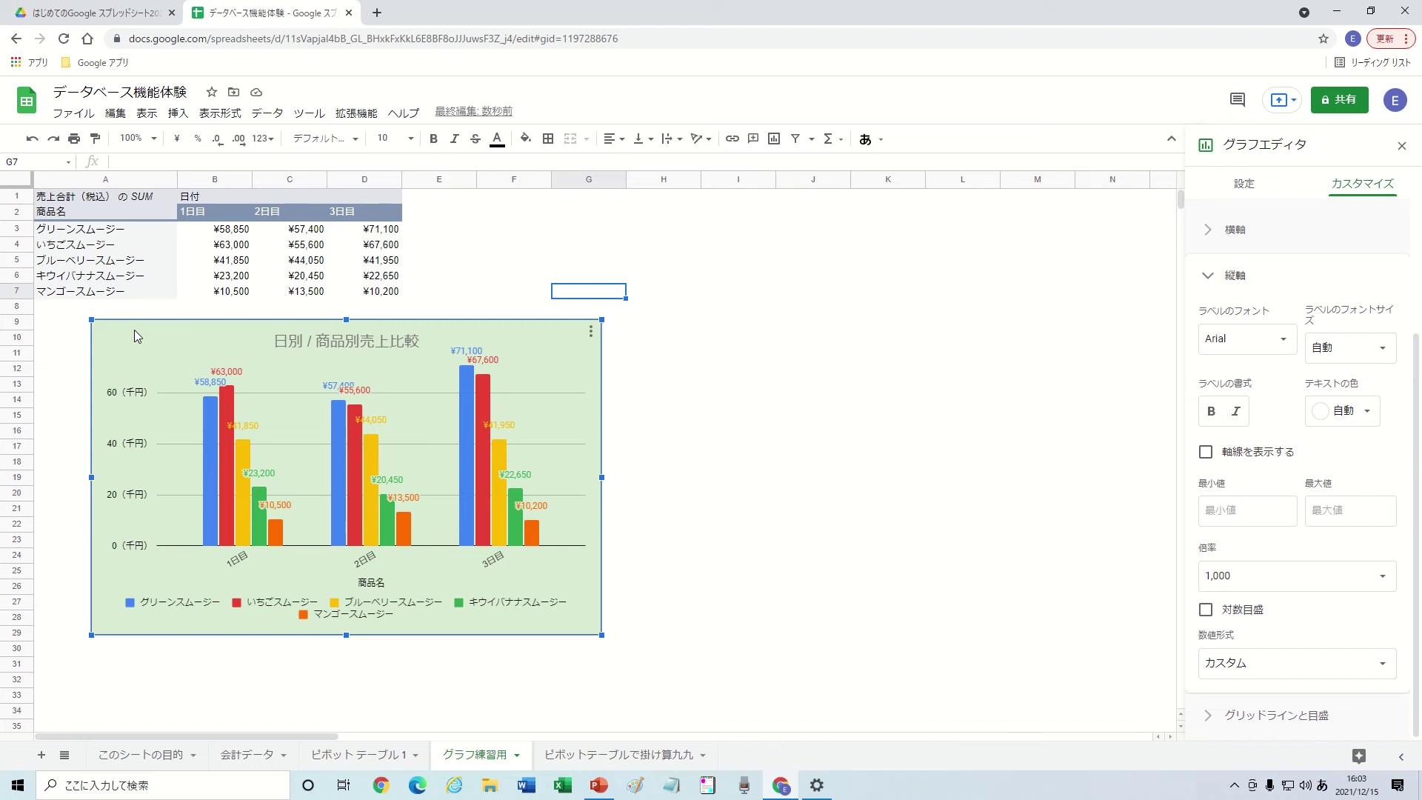
Copy the chart, paste it at cell H9 and align the copy with the left edge of column H beside the original
left_click(590, 332)
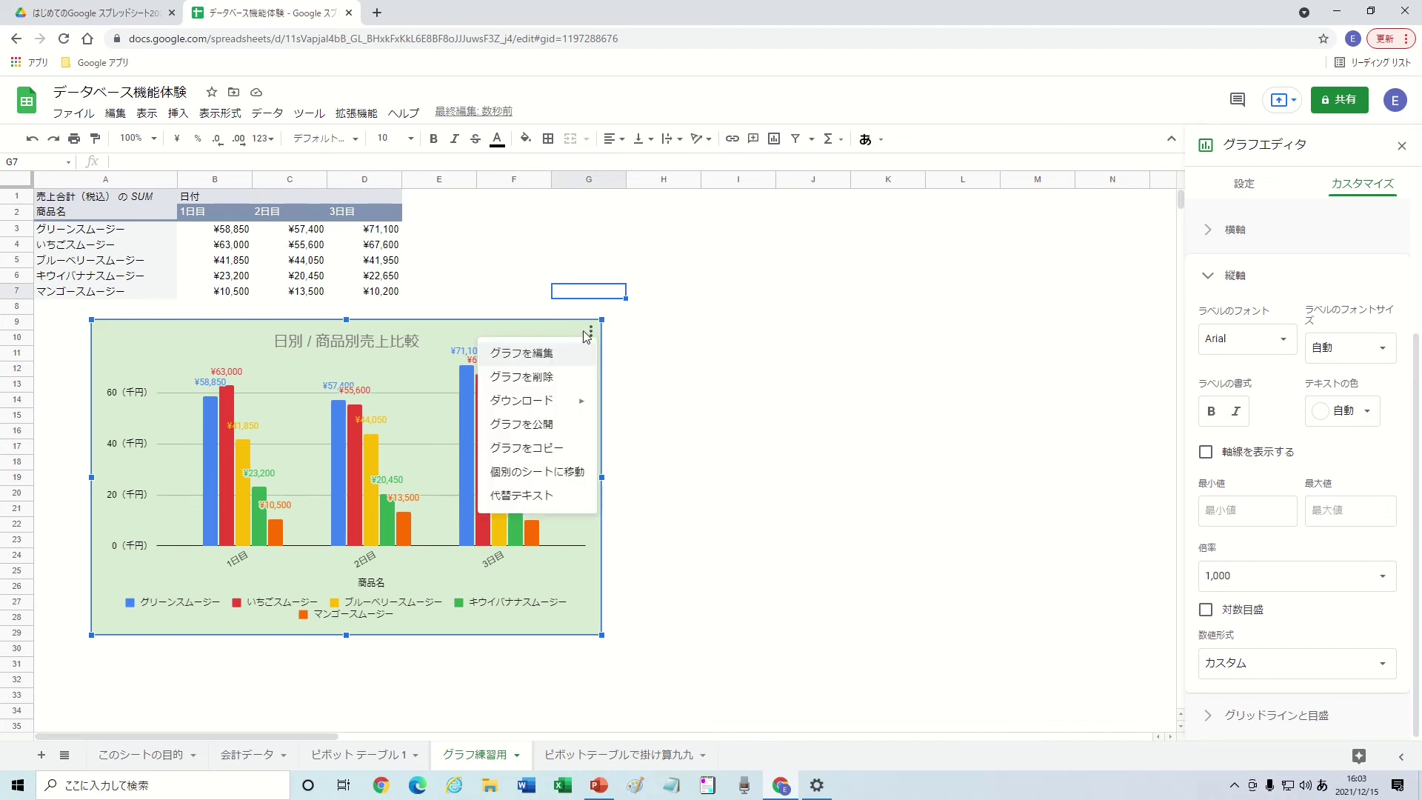
left_click(540, 447)
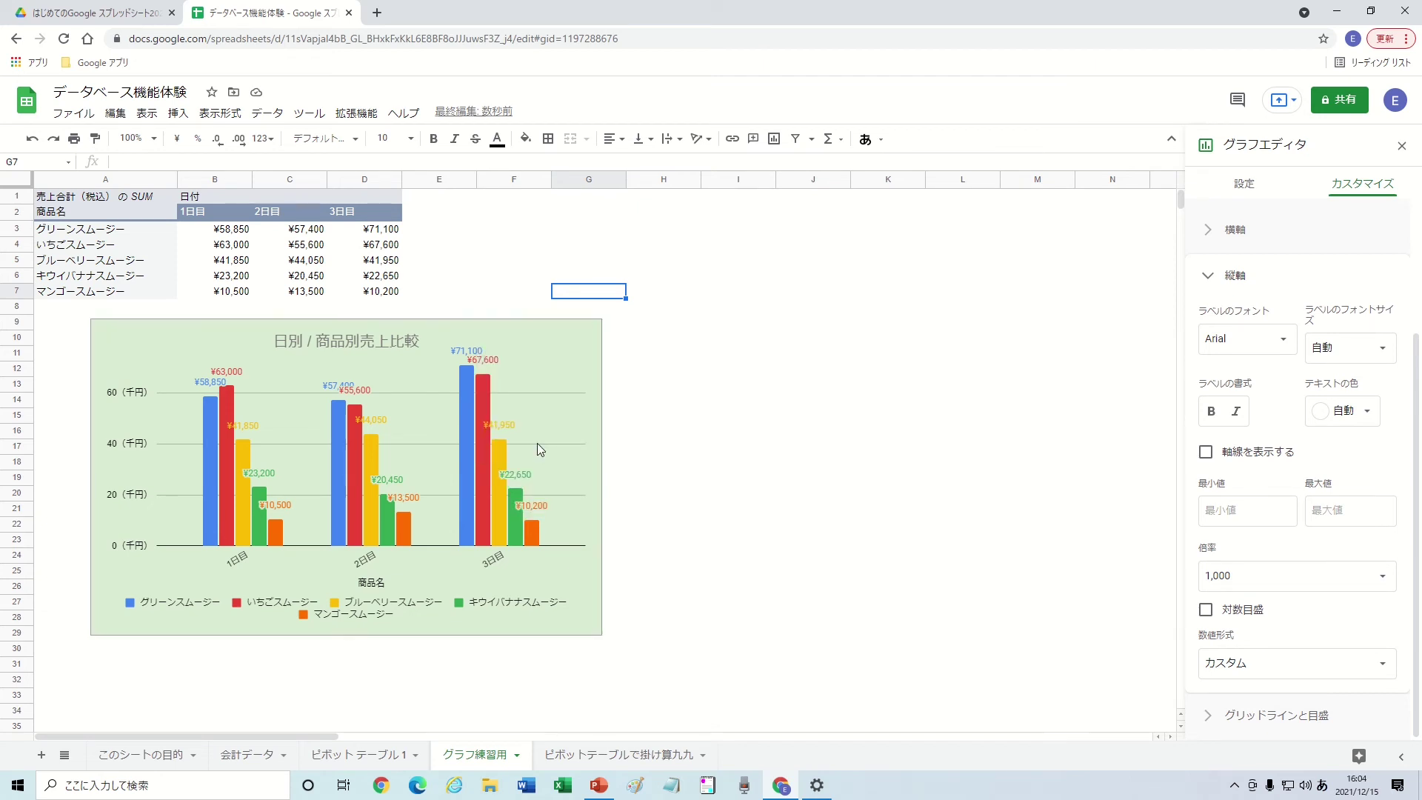
left_click(653, 334)
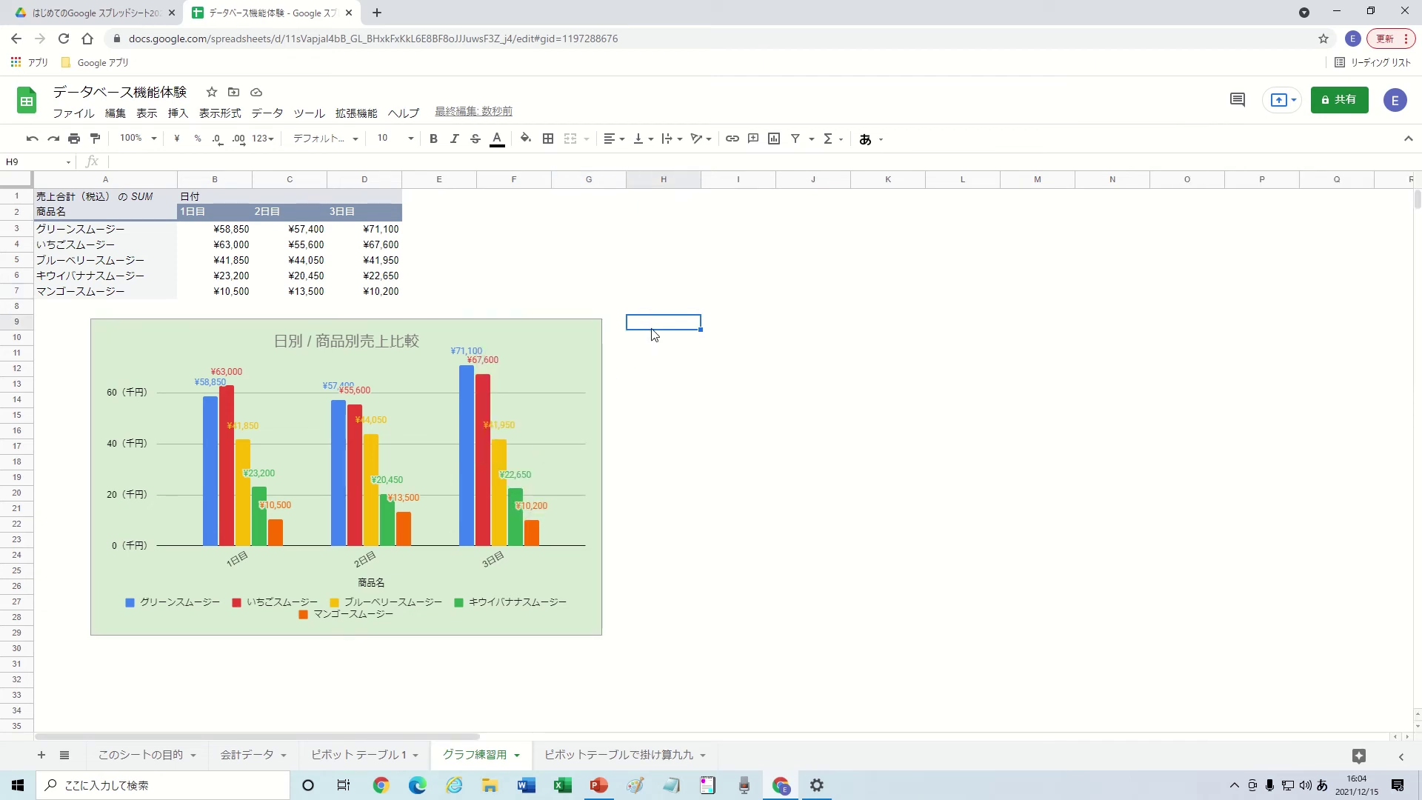
right_click(654, 333)
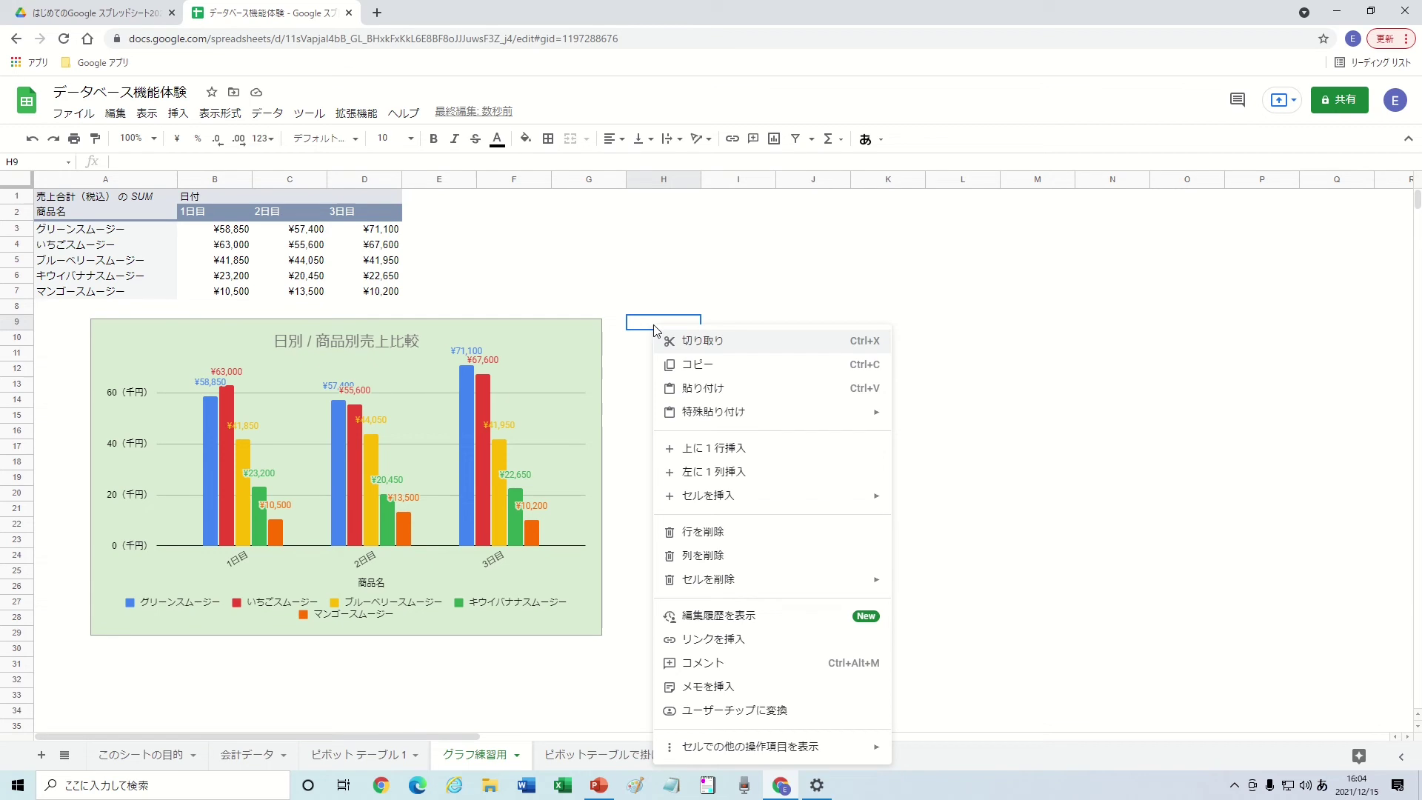
left_click(743, 388)
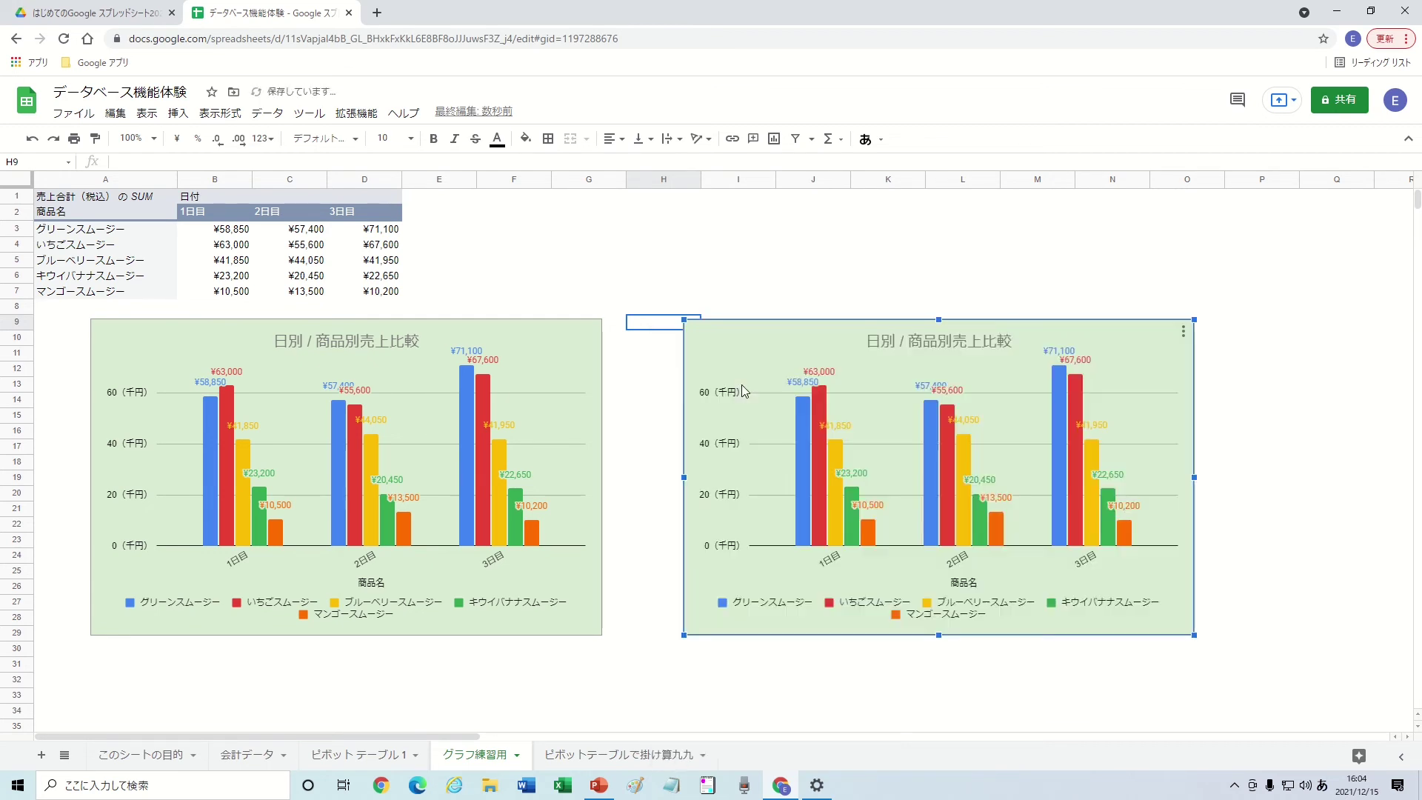
left_click_drag(751, 334, 694, 335)
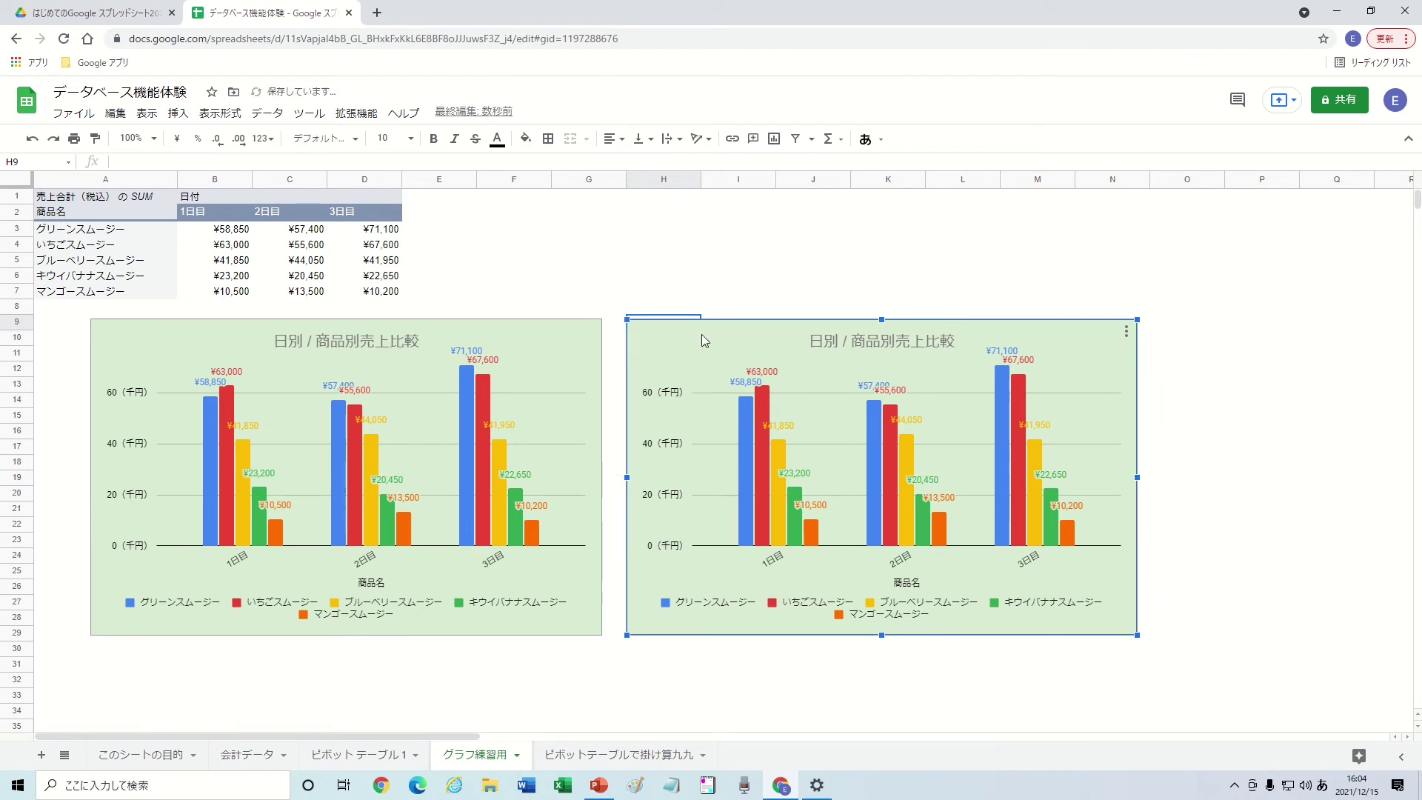
Paste another copy of the chart beside the source data on the sheet ピボットテーブルで掛け算九九, and return to the sheet グラフ練習用
left_click(607, 754)
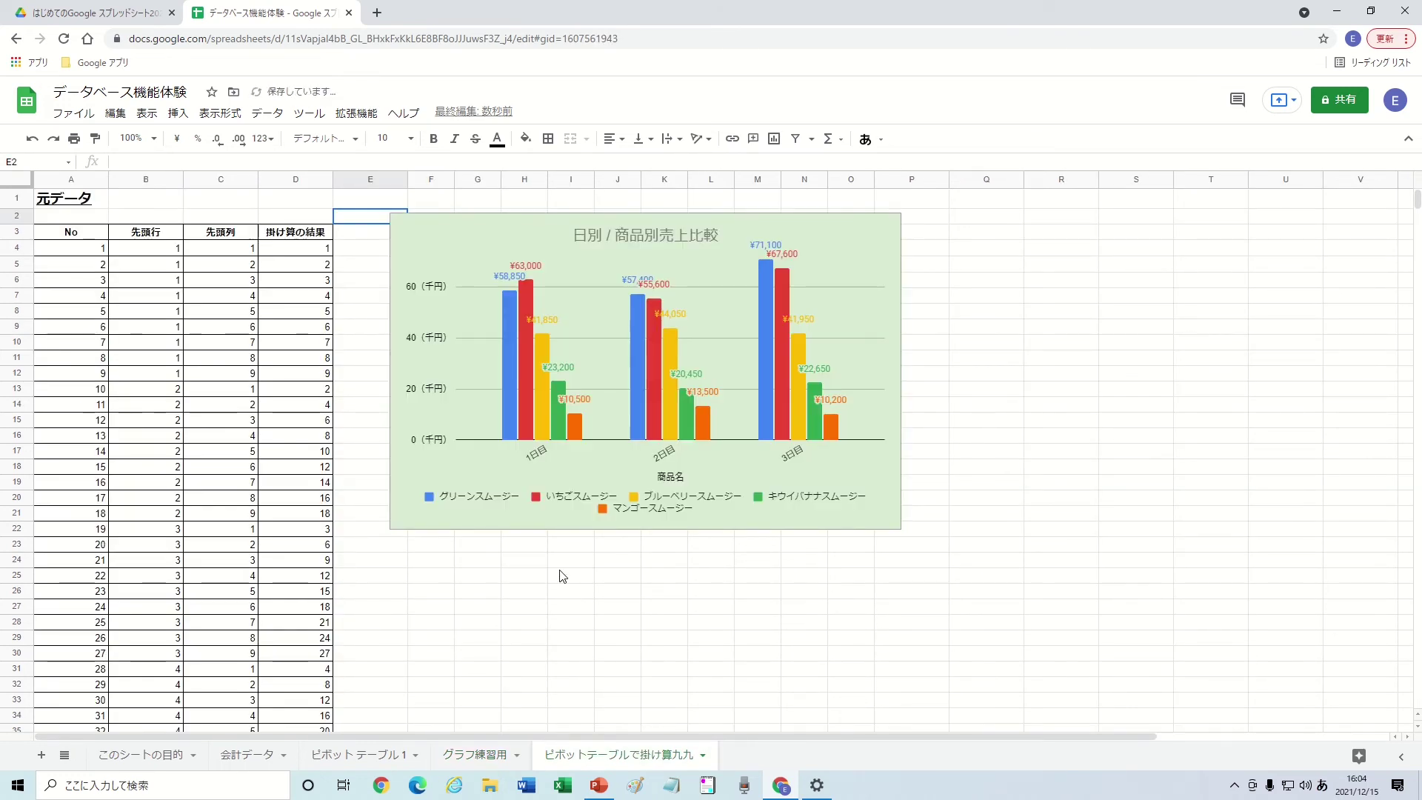
left_click(485, 755)
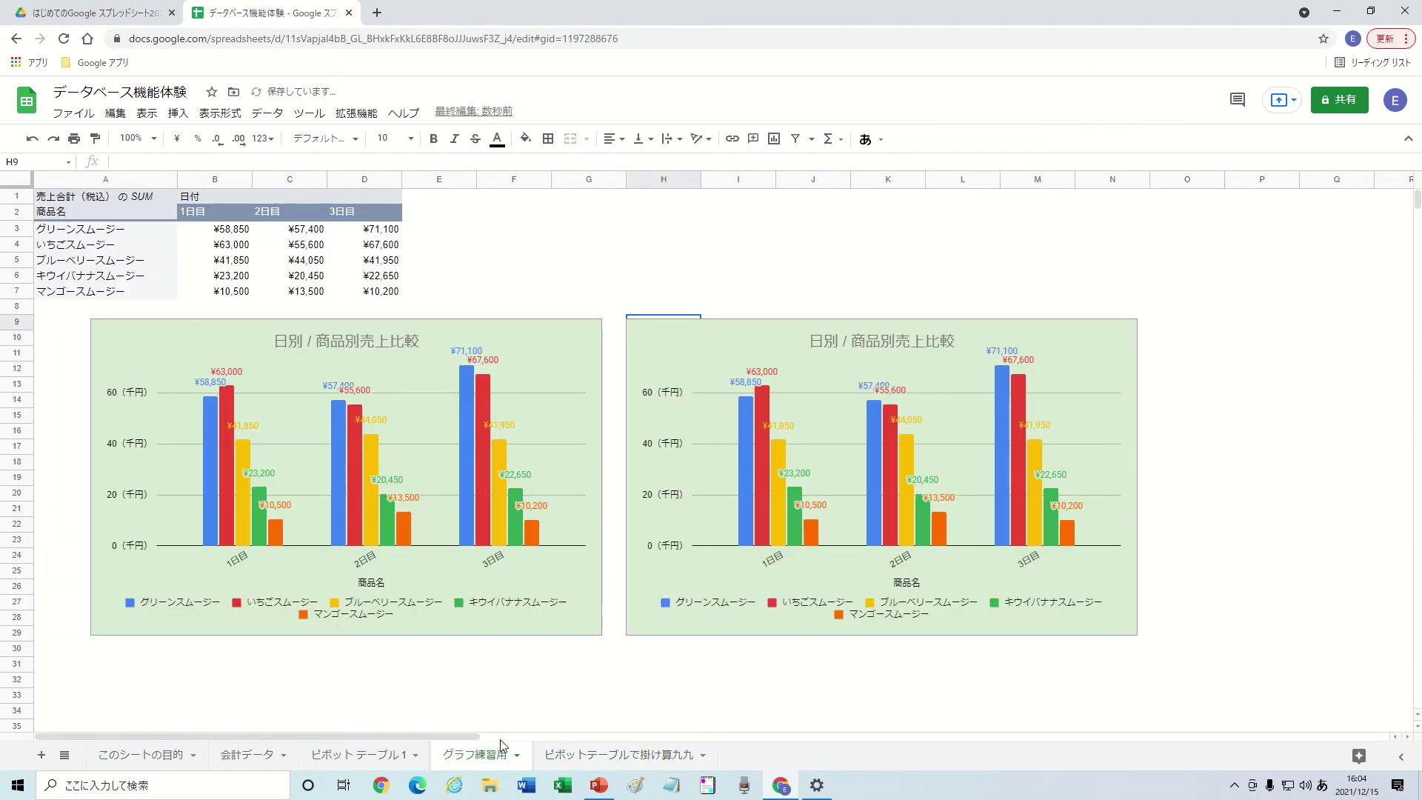